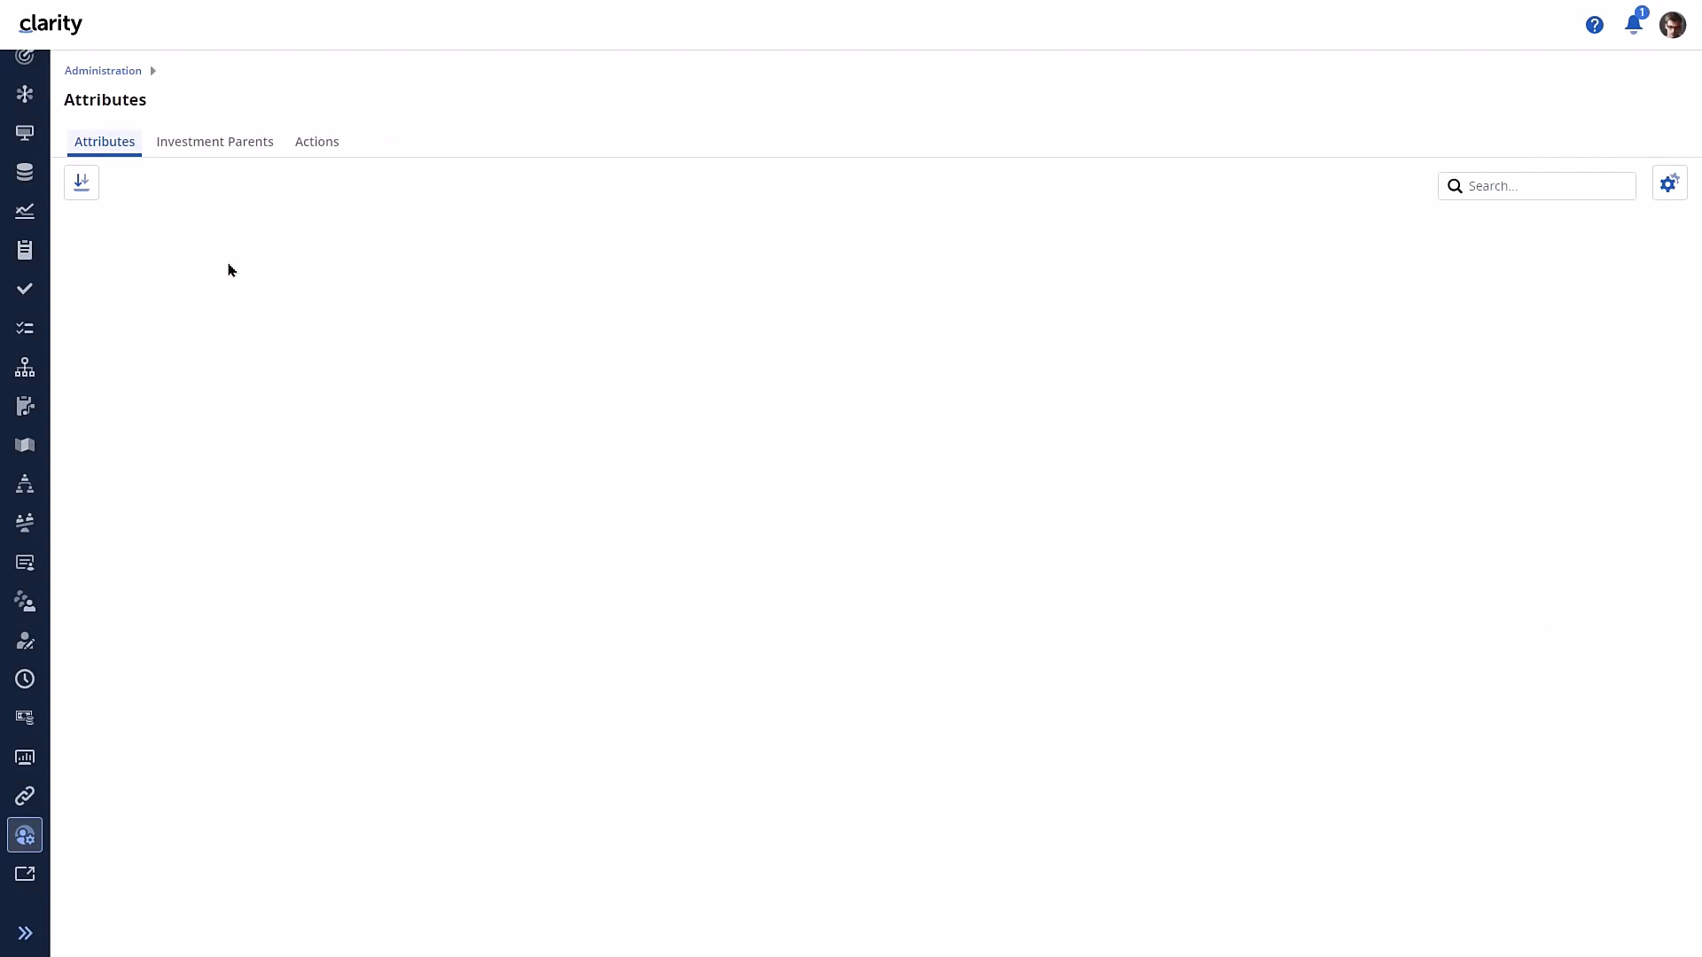
# - Look over the Actions and Attributes areas of the Attributes administration page, and return to the Administration overview
pyautogui.click(321, 149)
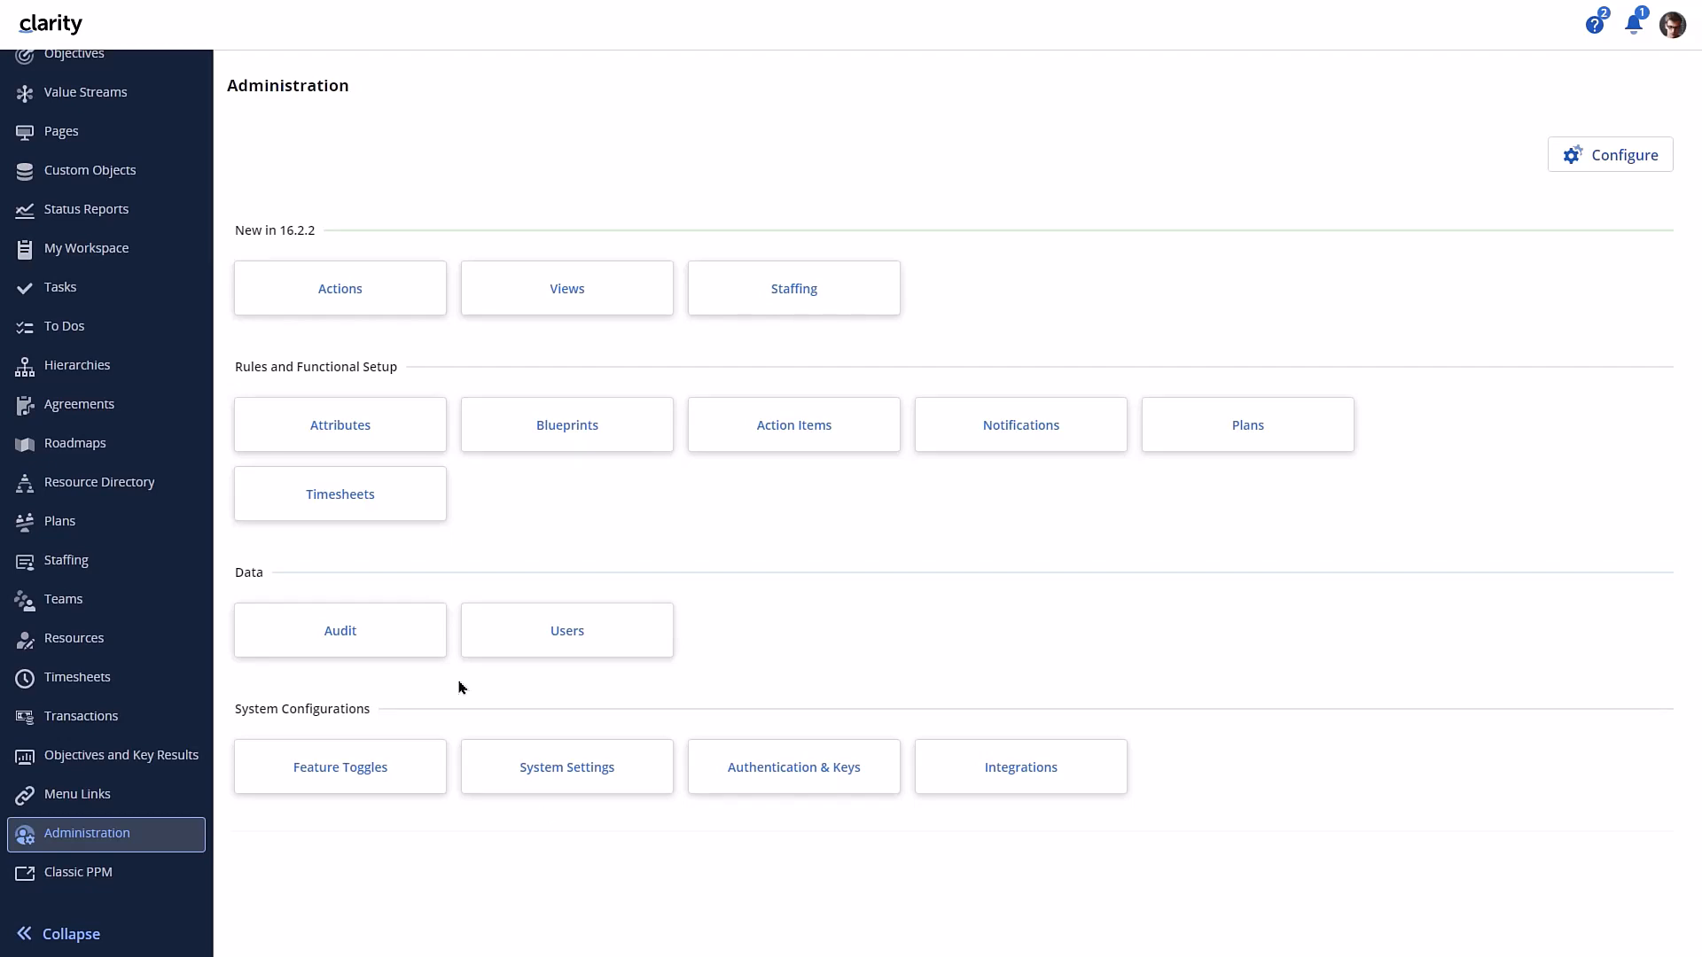
pyautogui.click(376, 429)
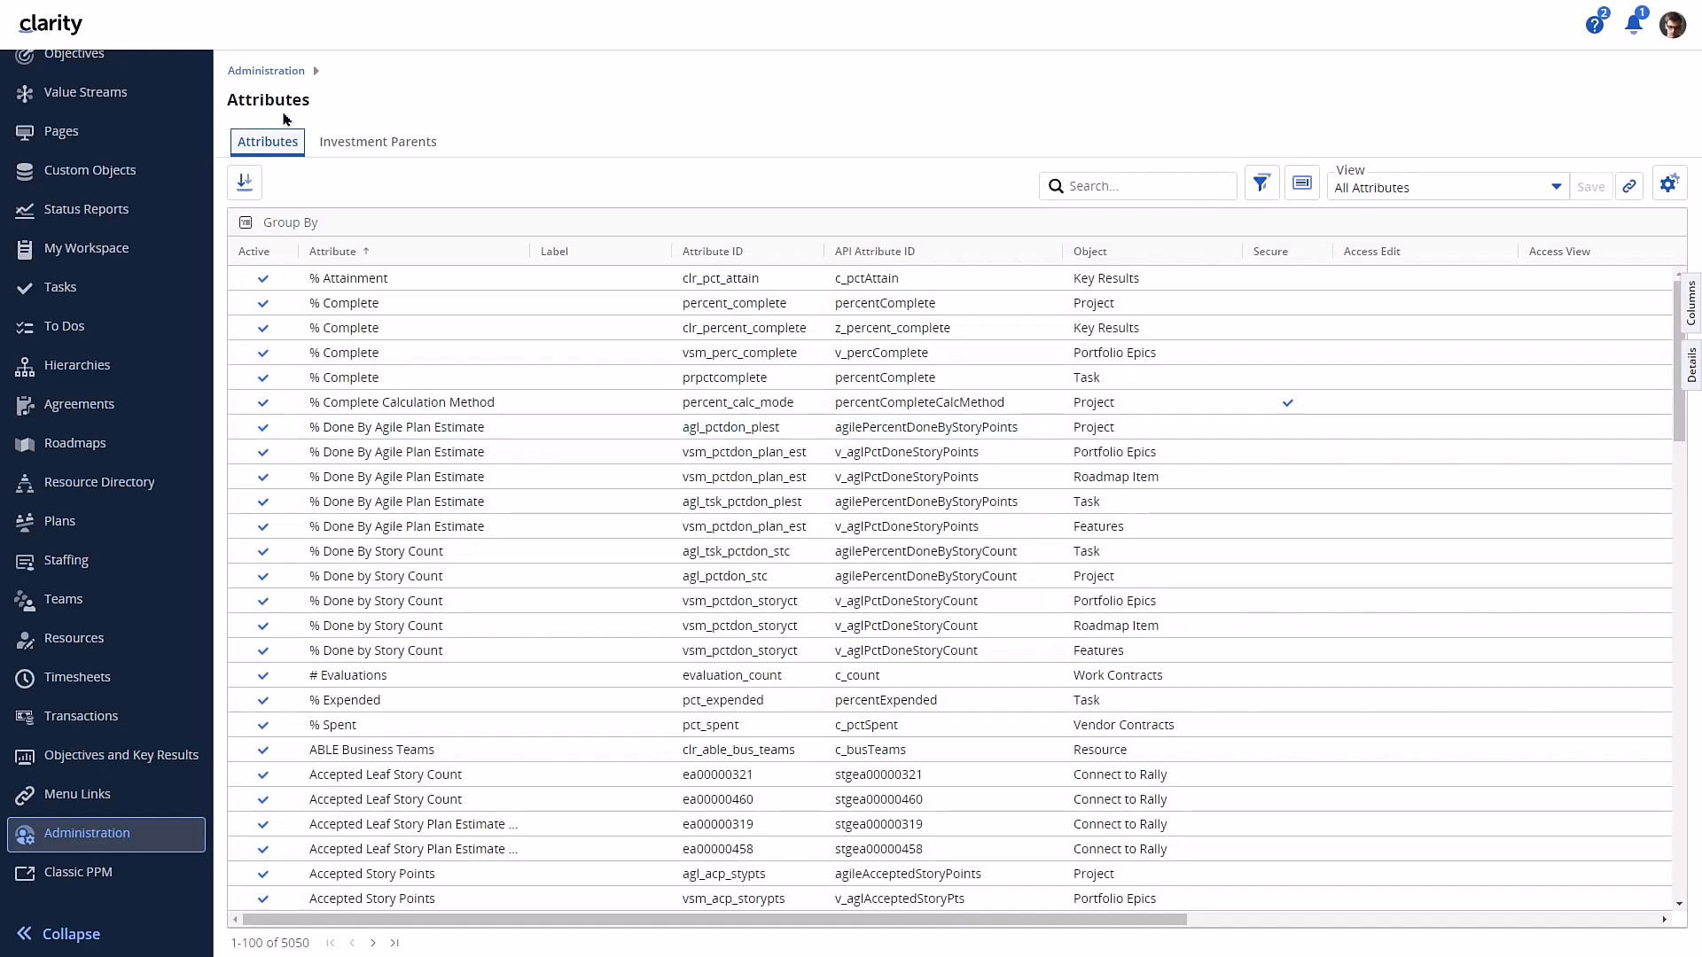
pyautogui.click(283, 82)
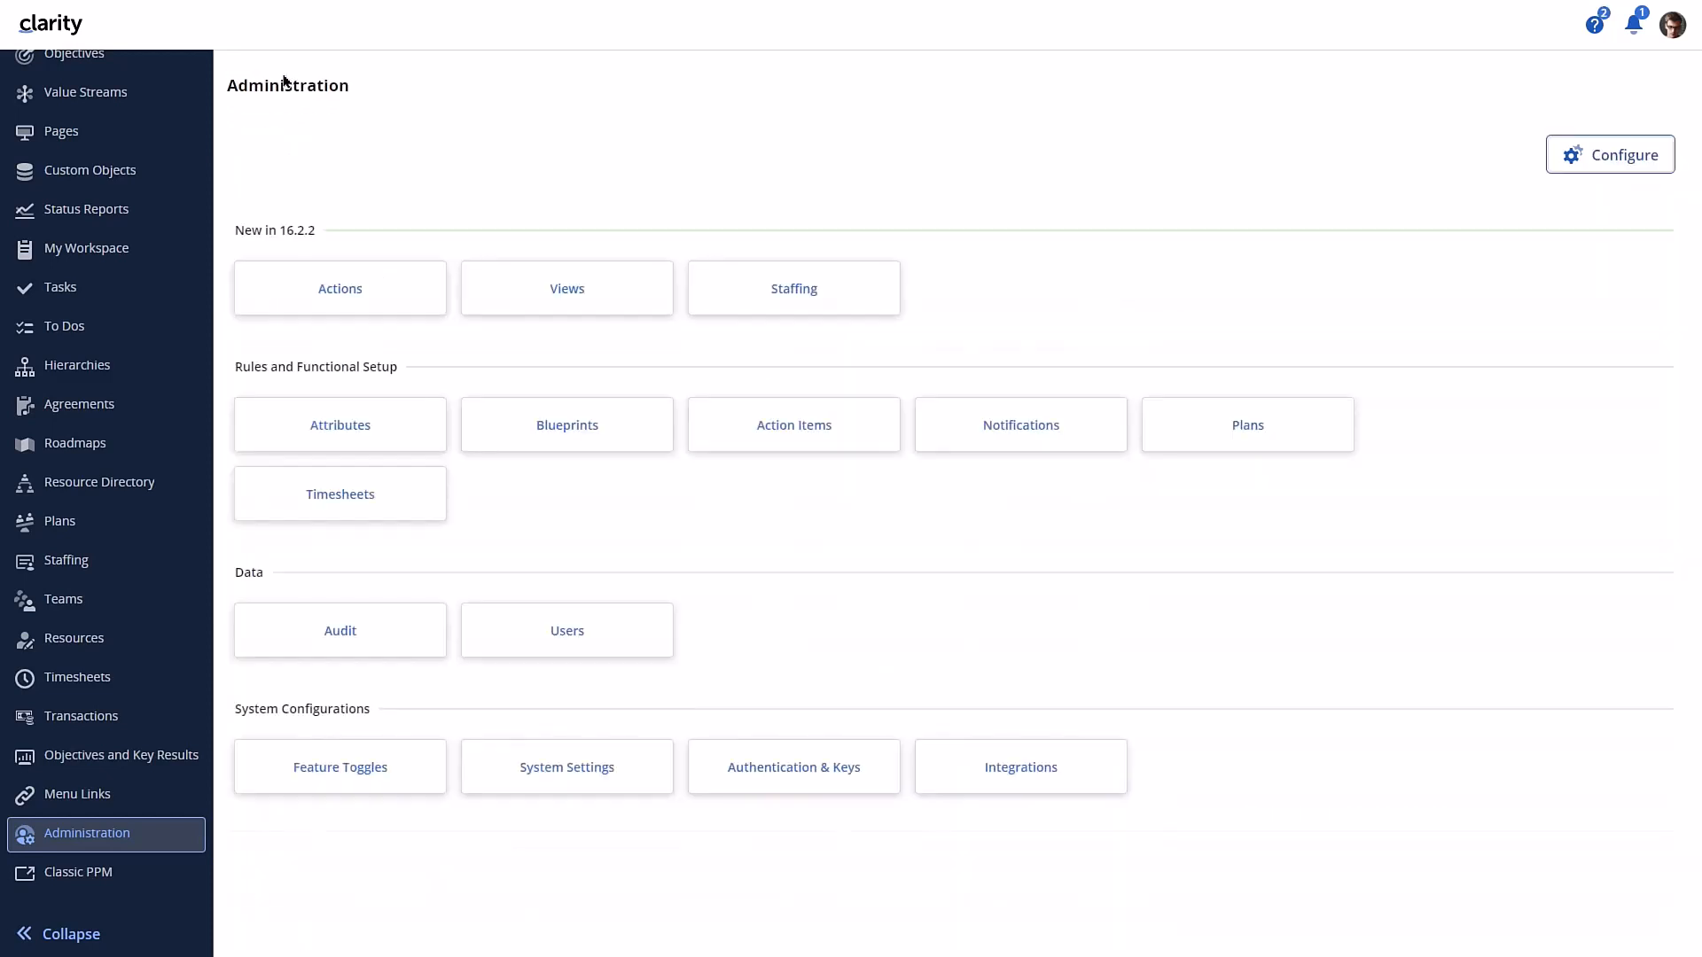
# - In the administration list of actions, show the available columns and disable Import from CSV for the Products object
pyautogui.click(314, 286)
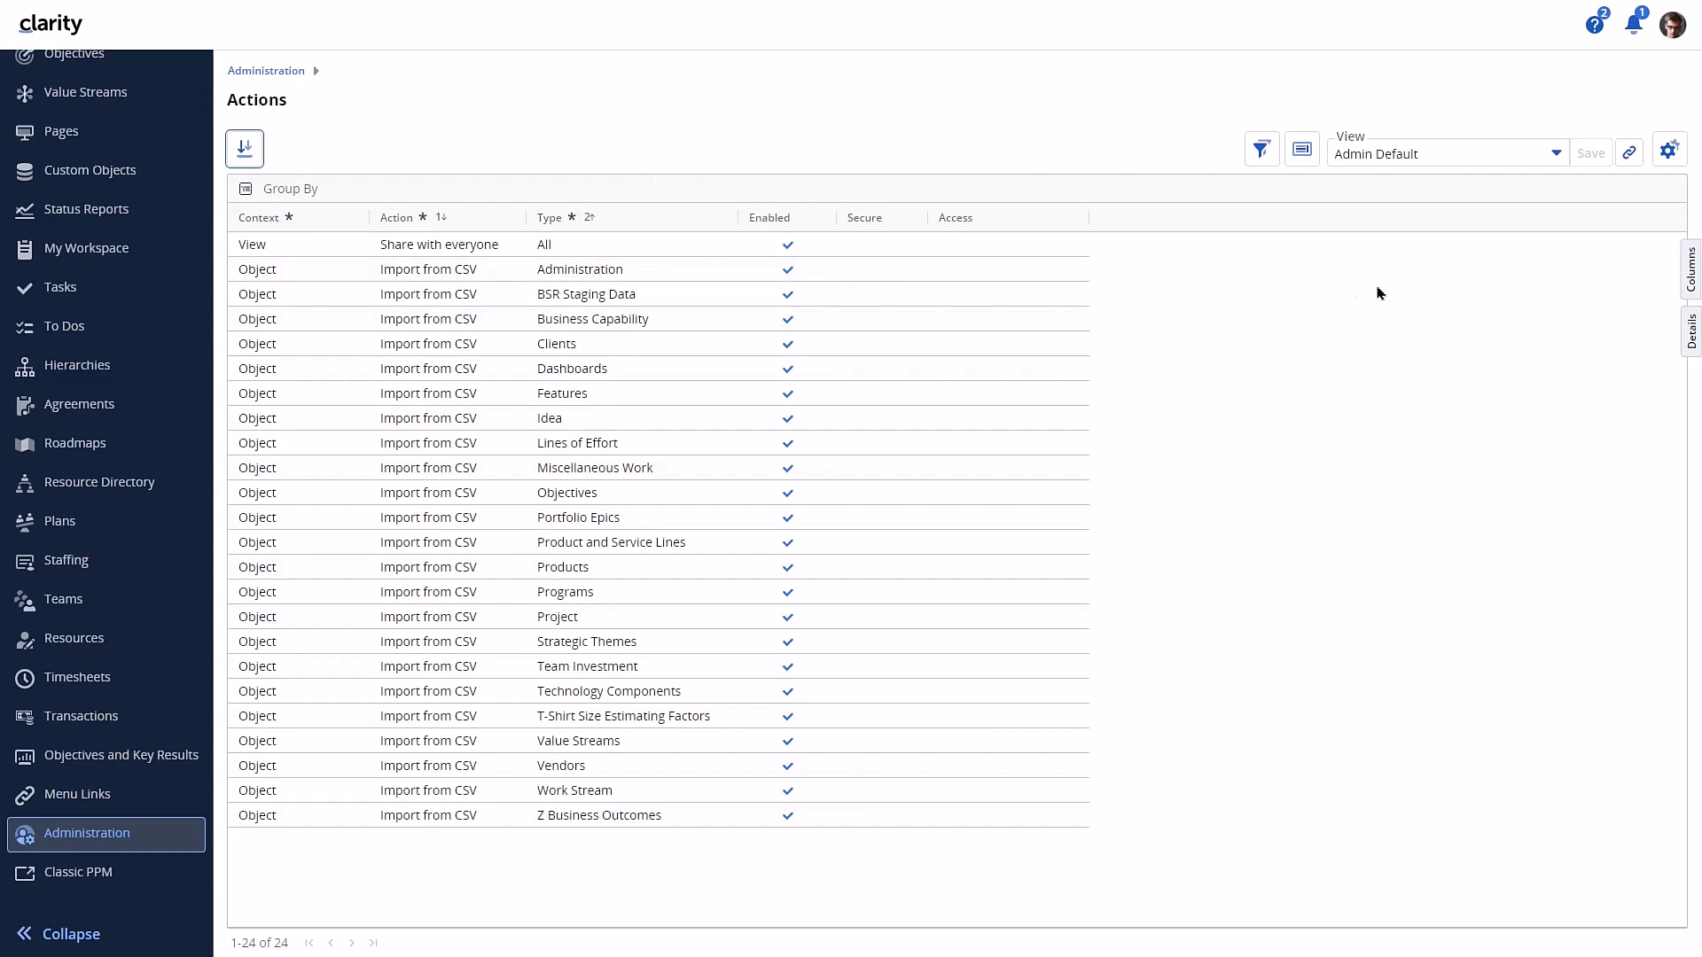
pyautogui.click(1693, 265)
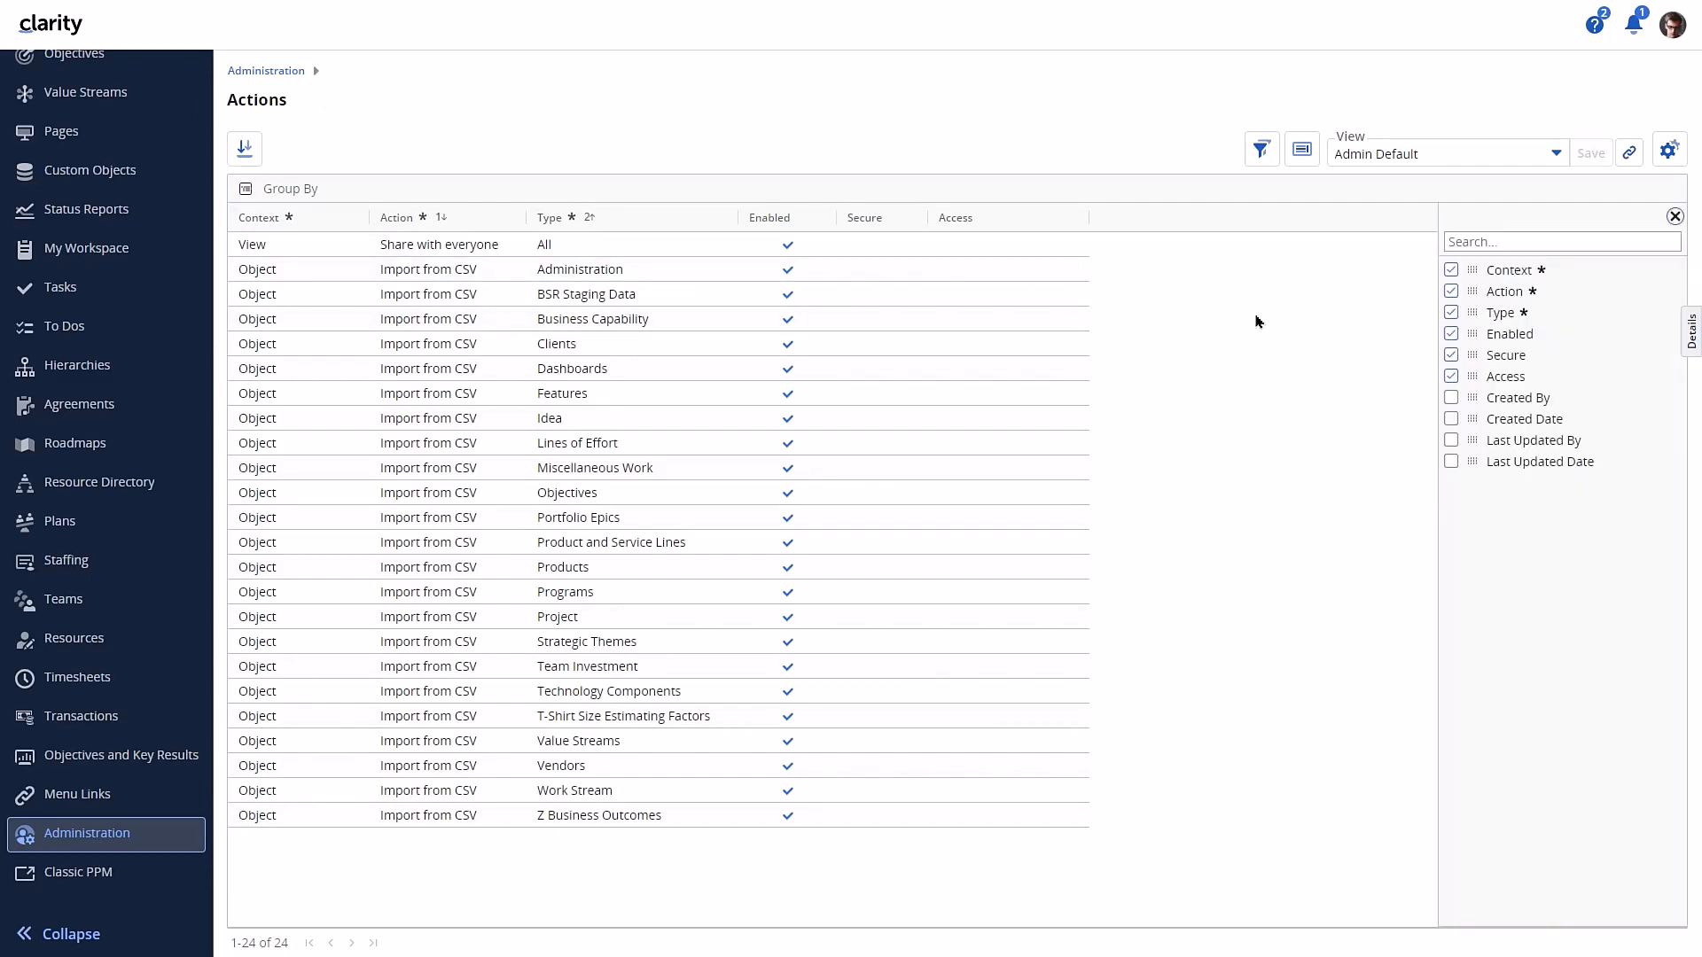
pyautogui.click(791, 573)
# - Check which CSV actions the Products investment grid offers in the current session
pyautogui.scroll(3, 131, 221)
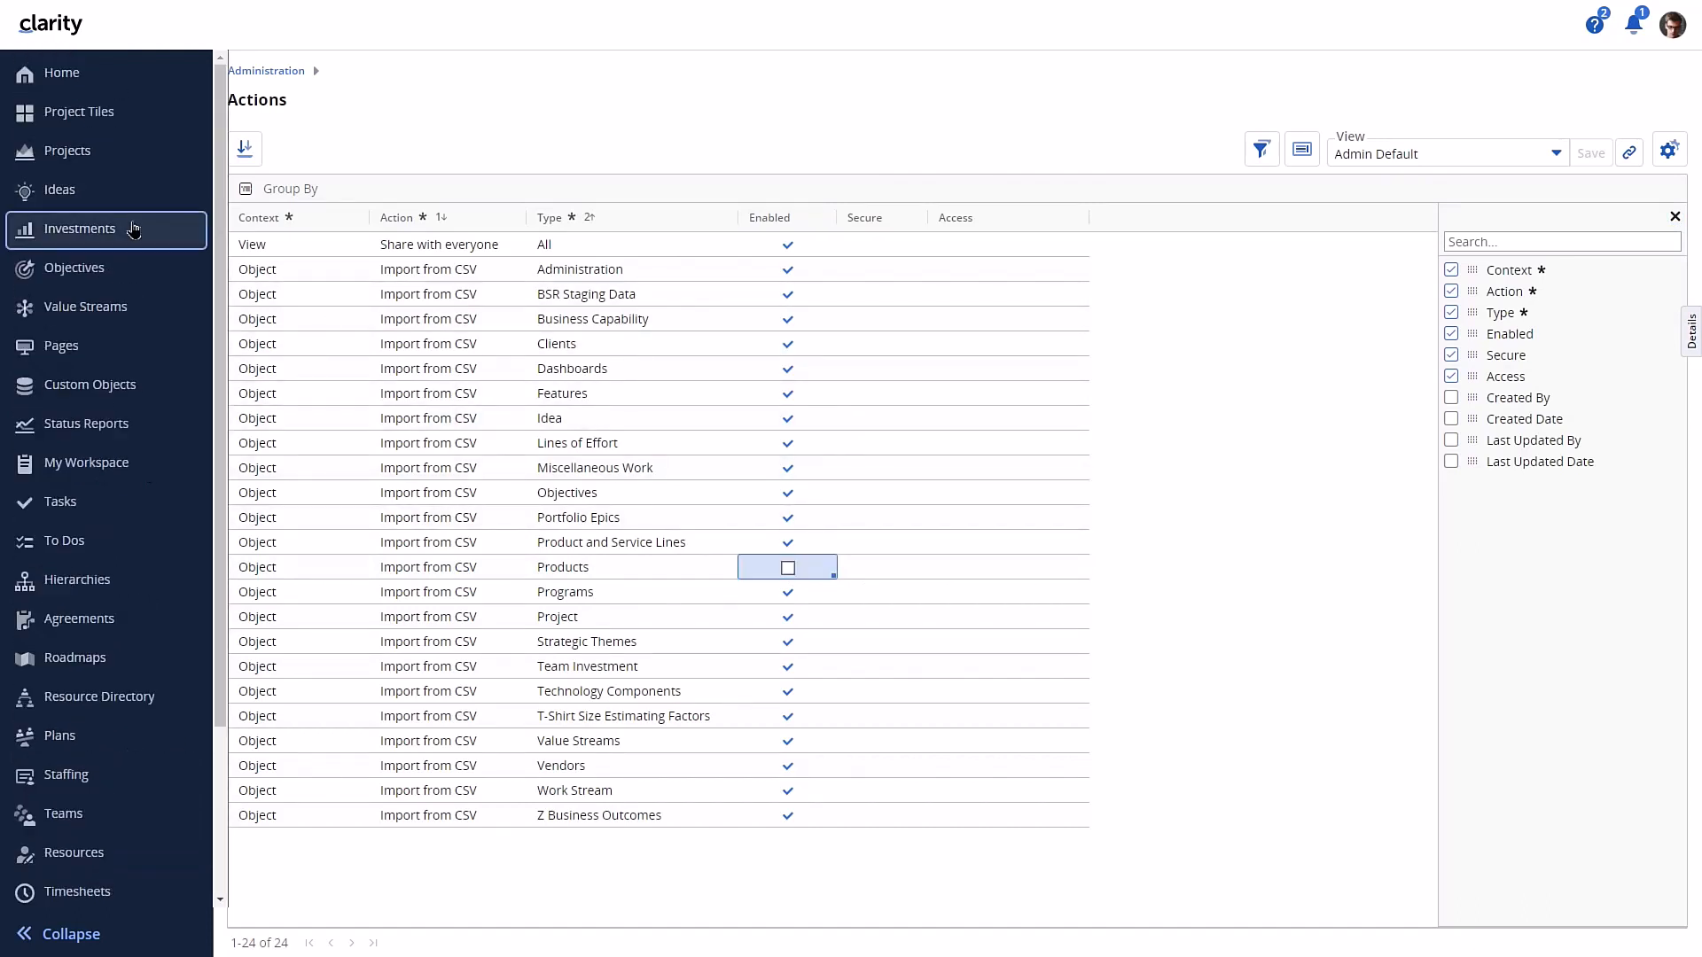
pyautogui.click(133, 229)
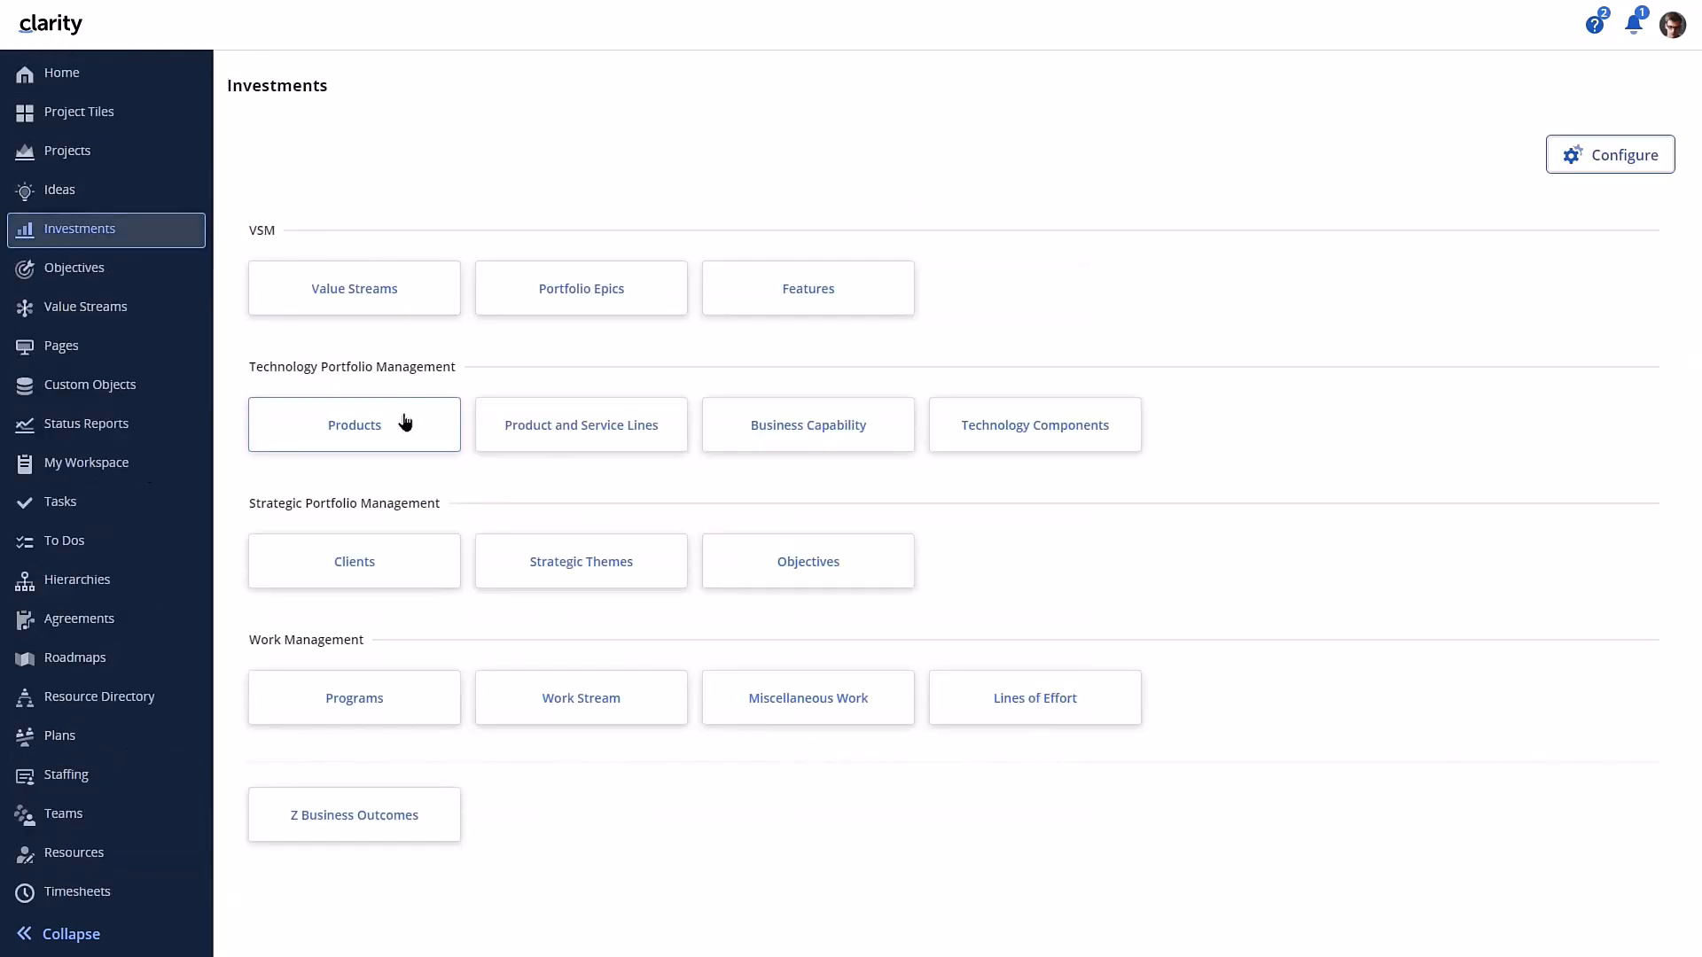
pyautogui.click(364, 431)
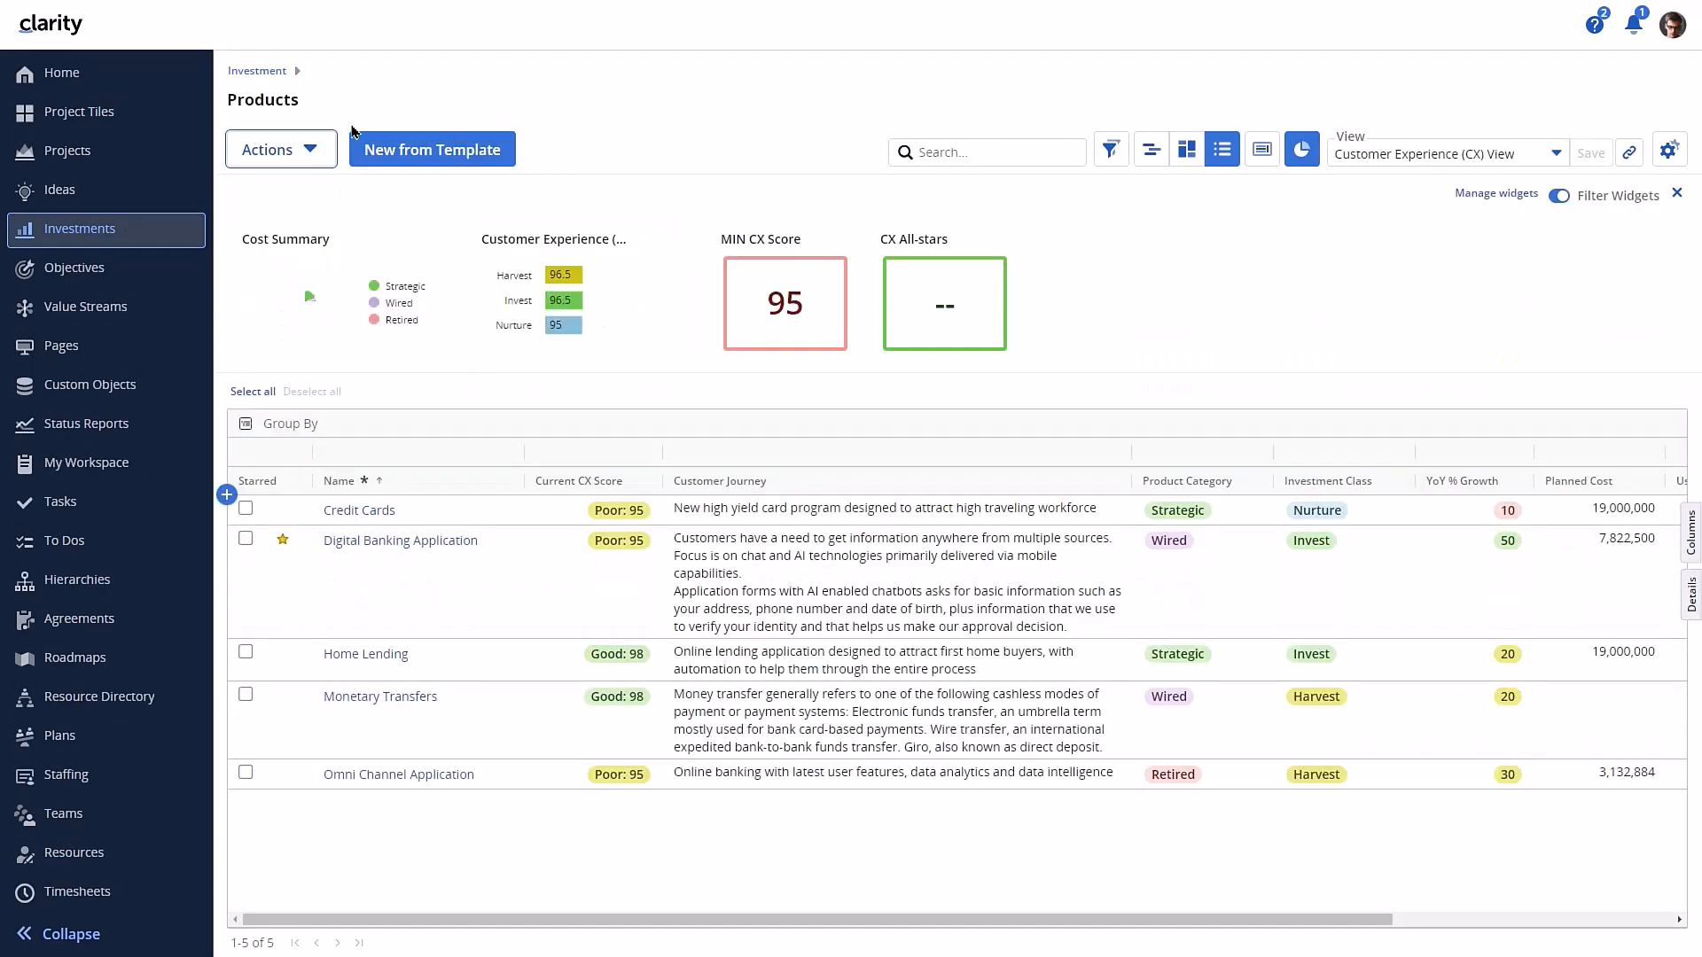
pyautogui.click(314, 151)
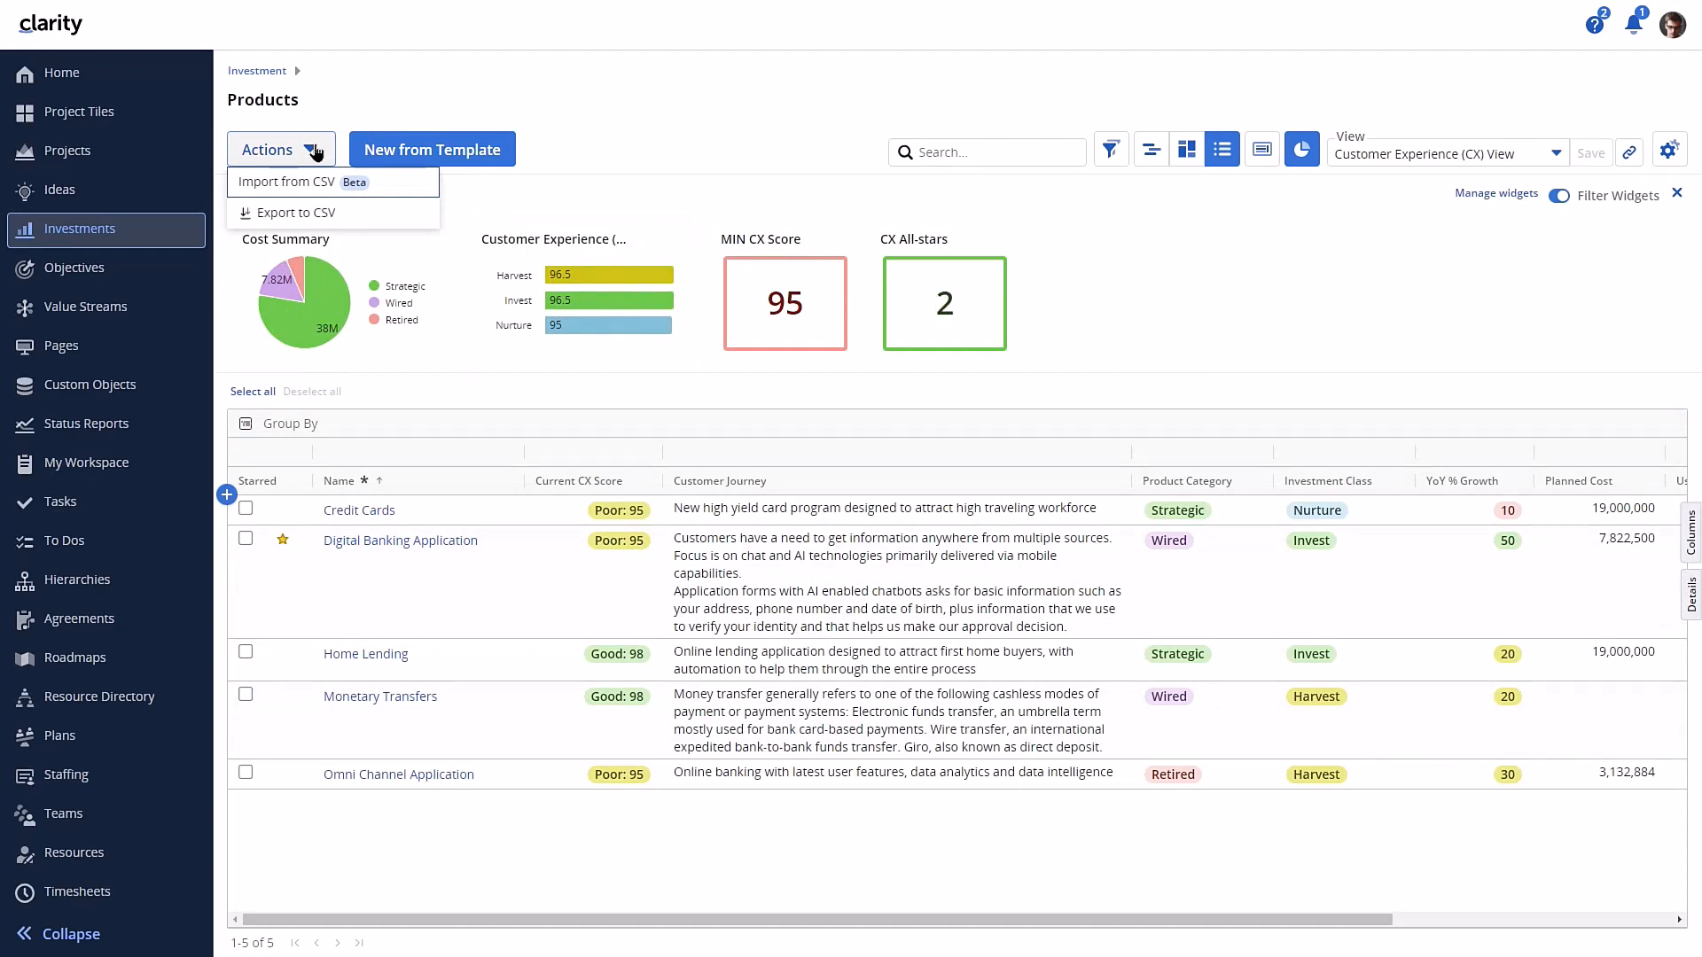
pyautogui.click(315, 153)
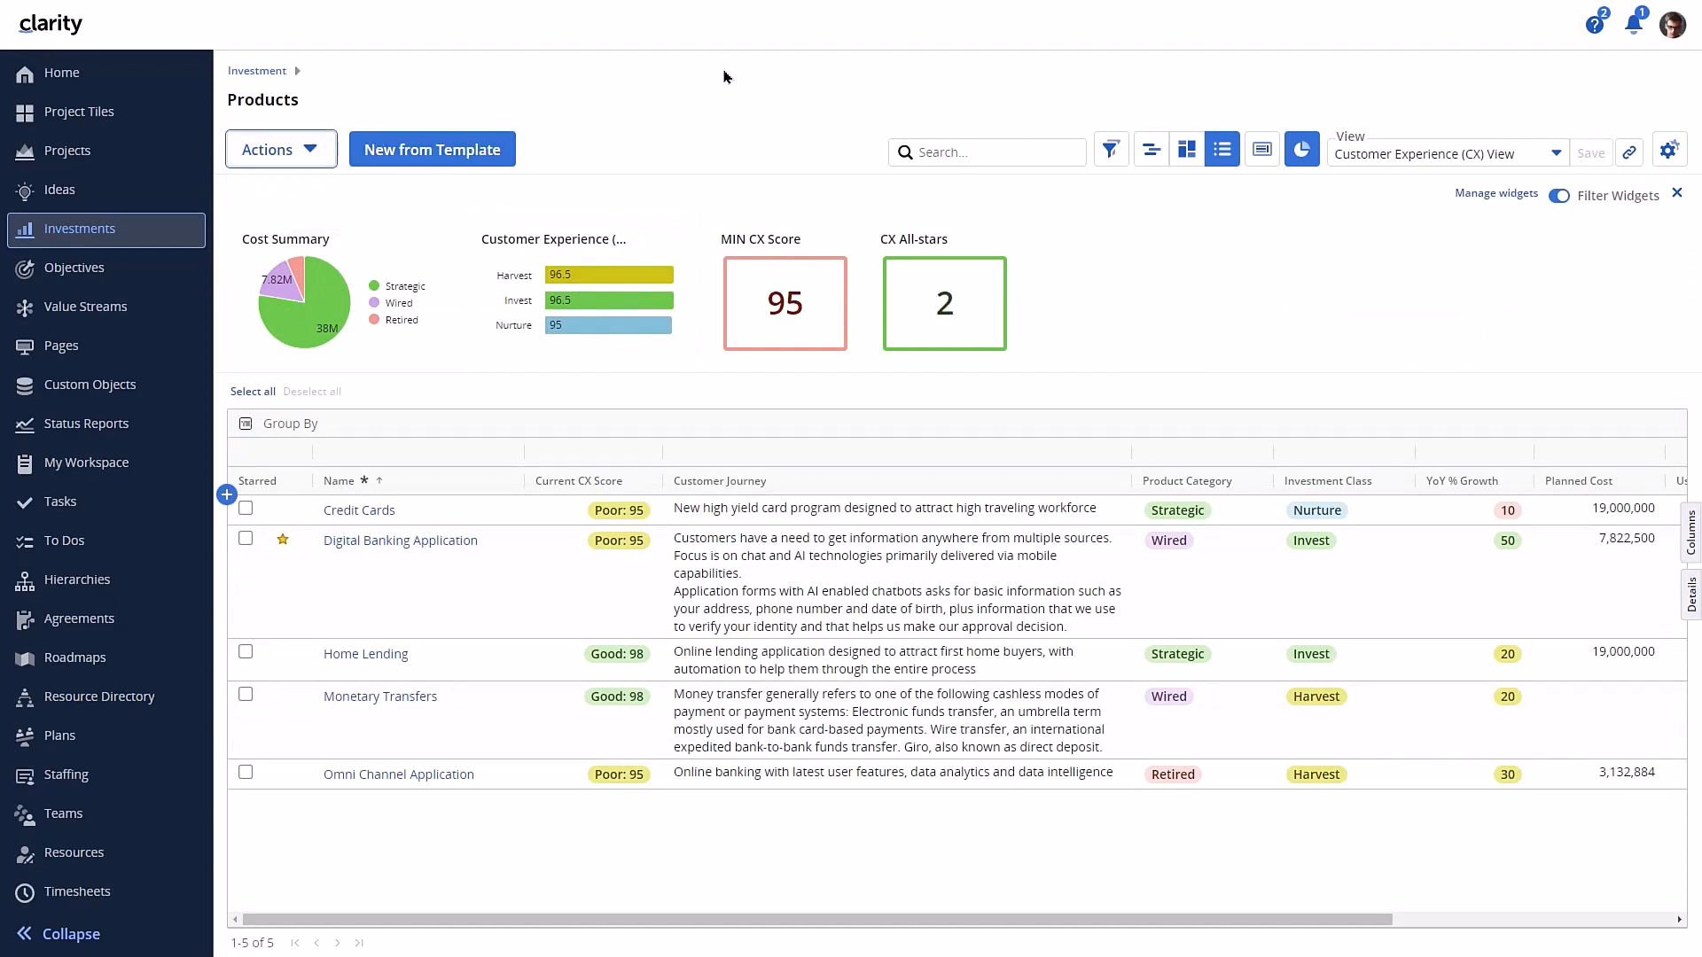
# - Log out and sign back in with the administrator username and password
pyautogui.click(1671, 27)
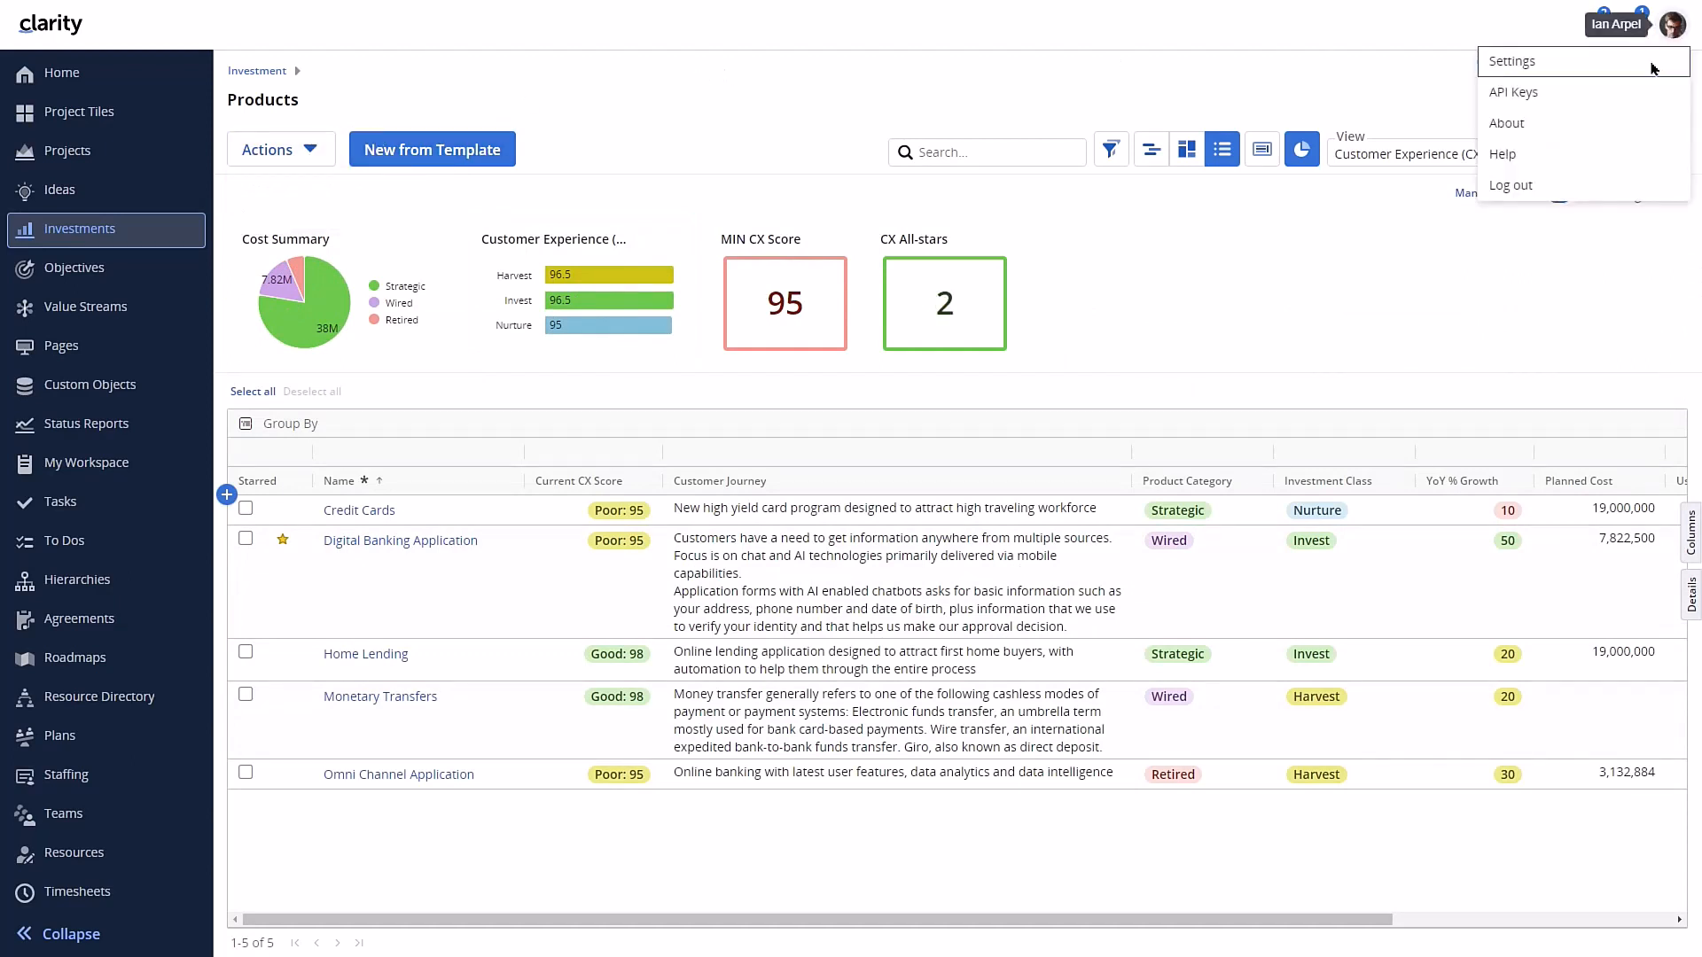
pyautogui.click(1526, 186)
pyautogui.write('adm')
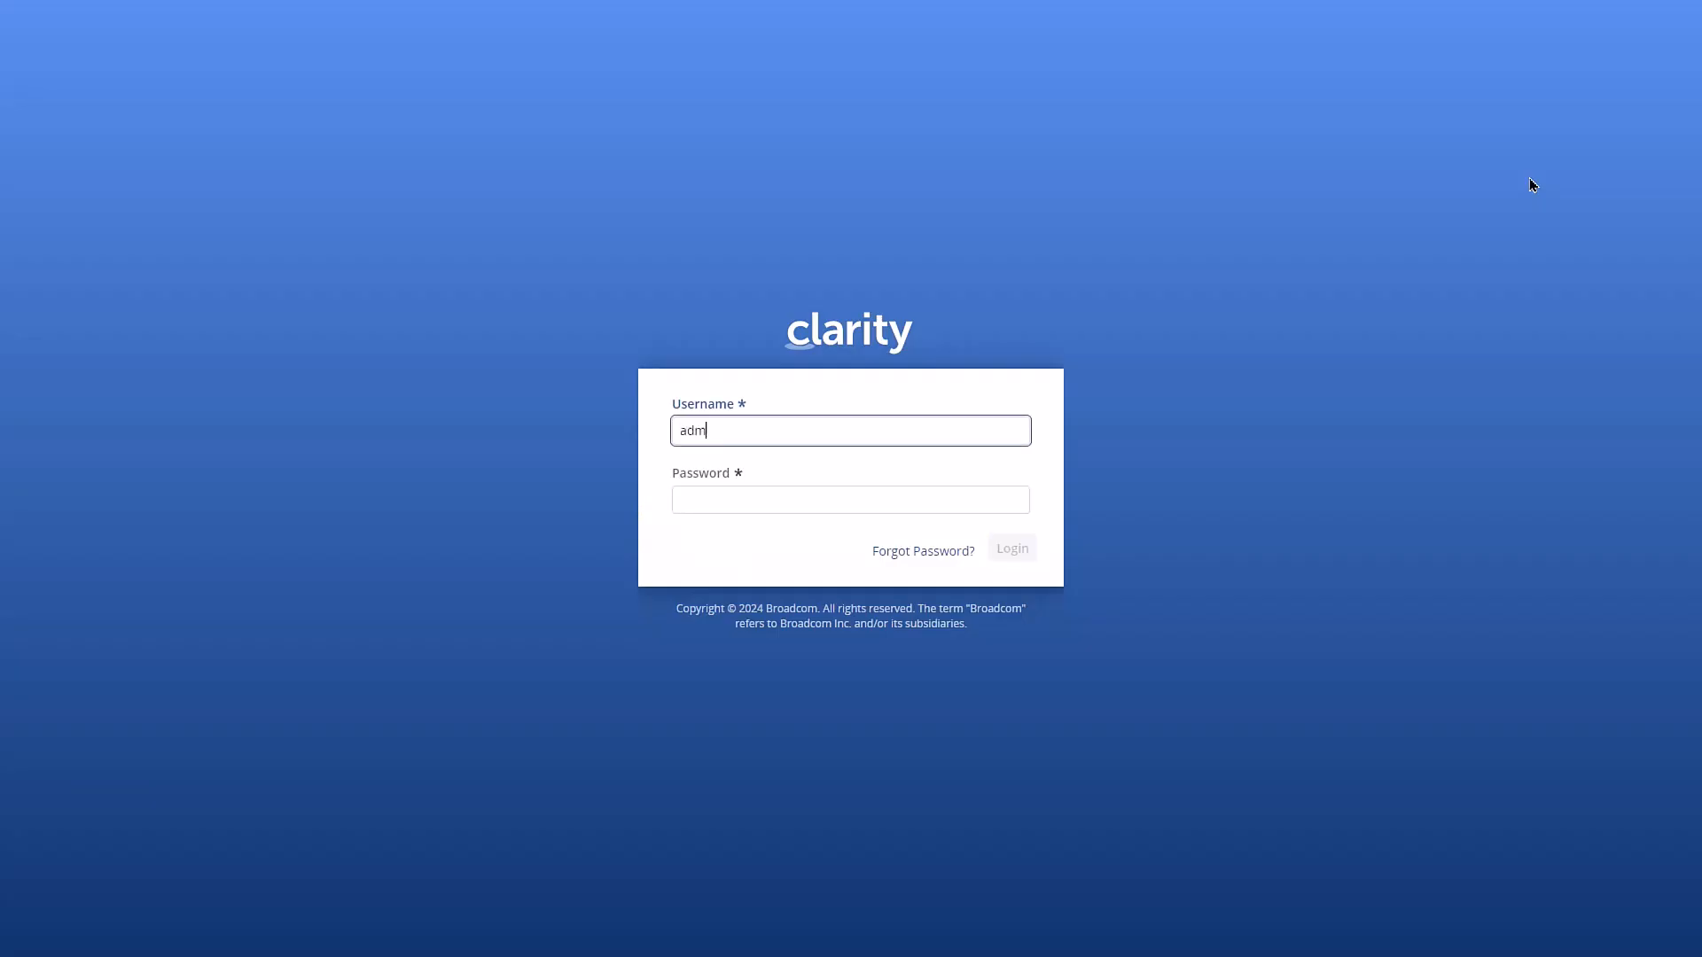
pyautogui.write('in')
pyautogui.press('Tab')
pyautogui.write('admin')
pyautogui.press('Return')
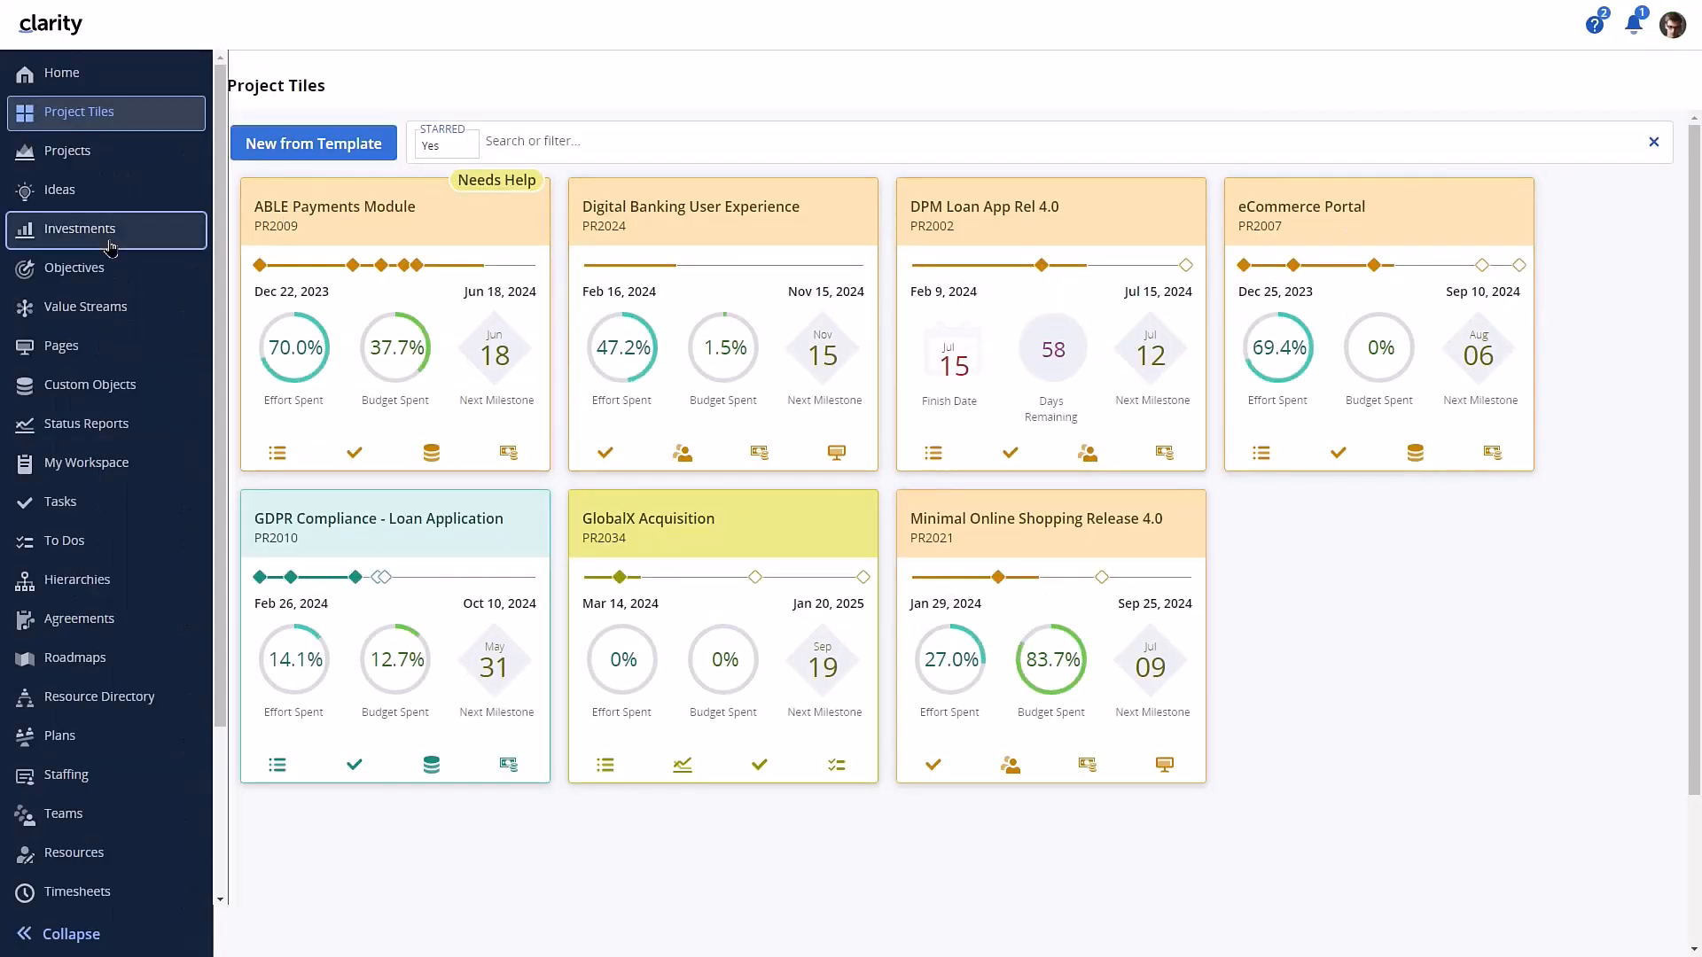
# - Open the Products investment grid again and check which CSV actions it offers
pyautogui.click(110, 239)
pyautogui.click(364, 429)
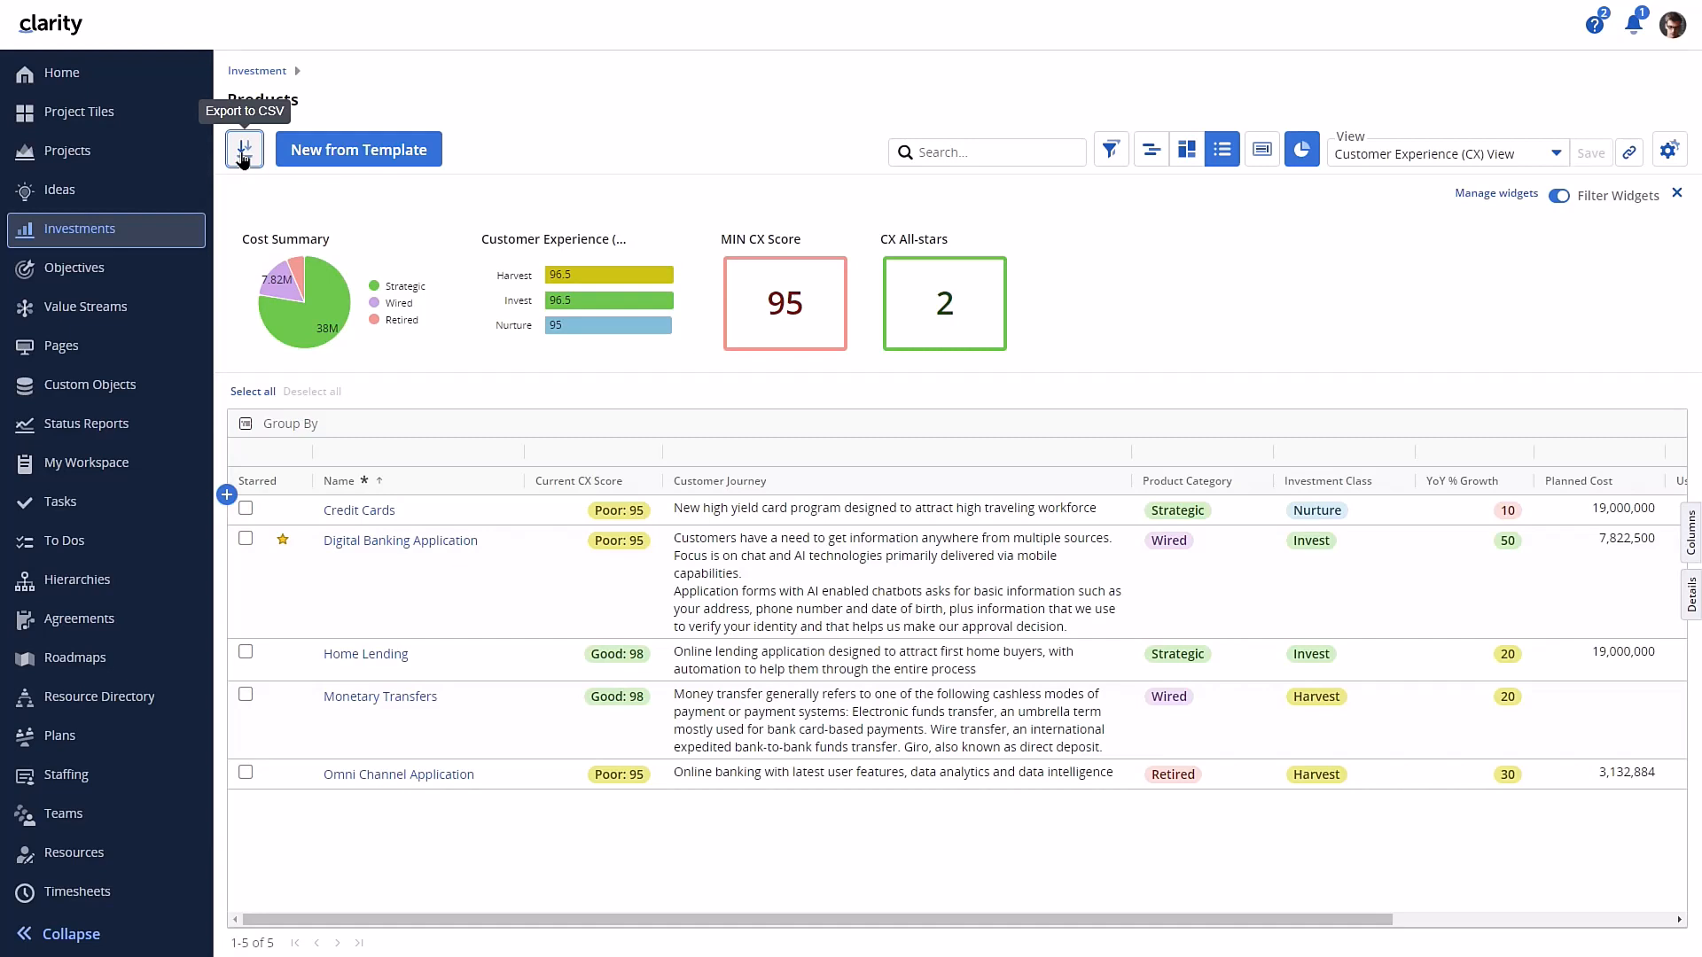
pyautogui.click(243, 158)
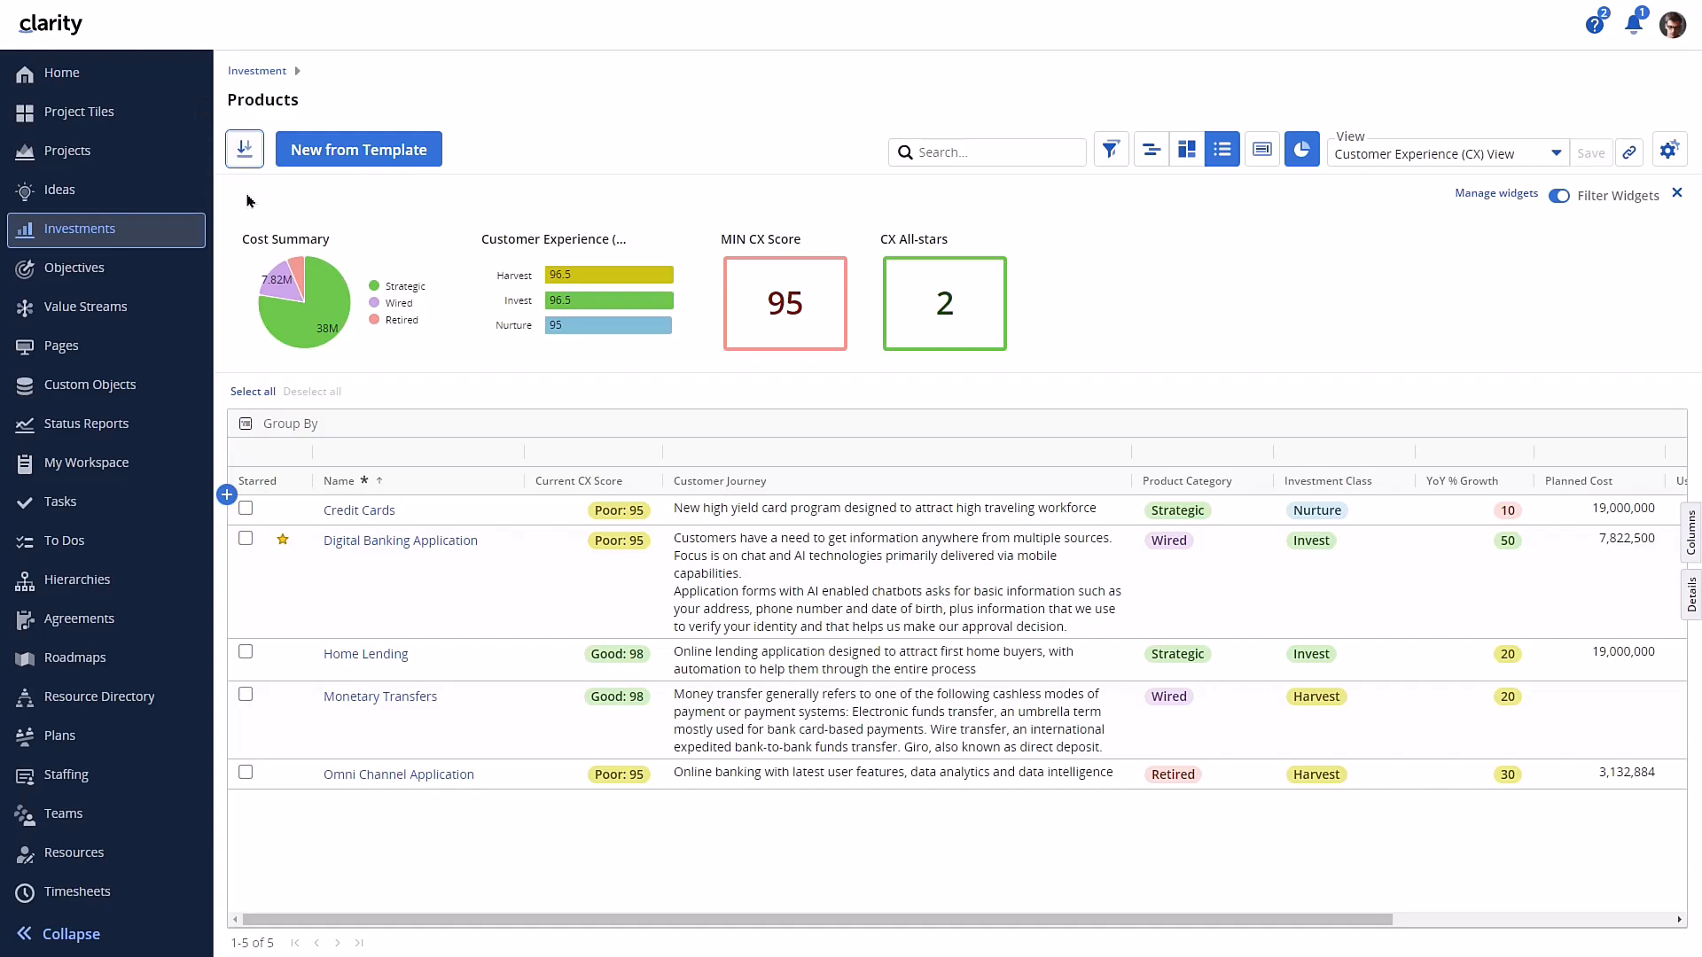
# - In the administration list of actions, mark Import from CSV for the Programs object as secure
pyautogui.scroll(-5, 66, 780)
pyautogui.click(87, 833)
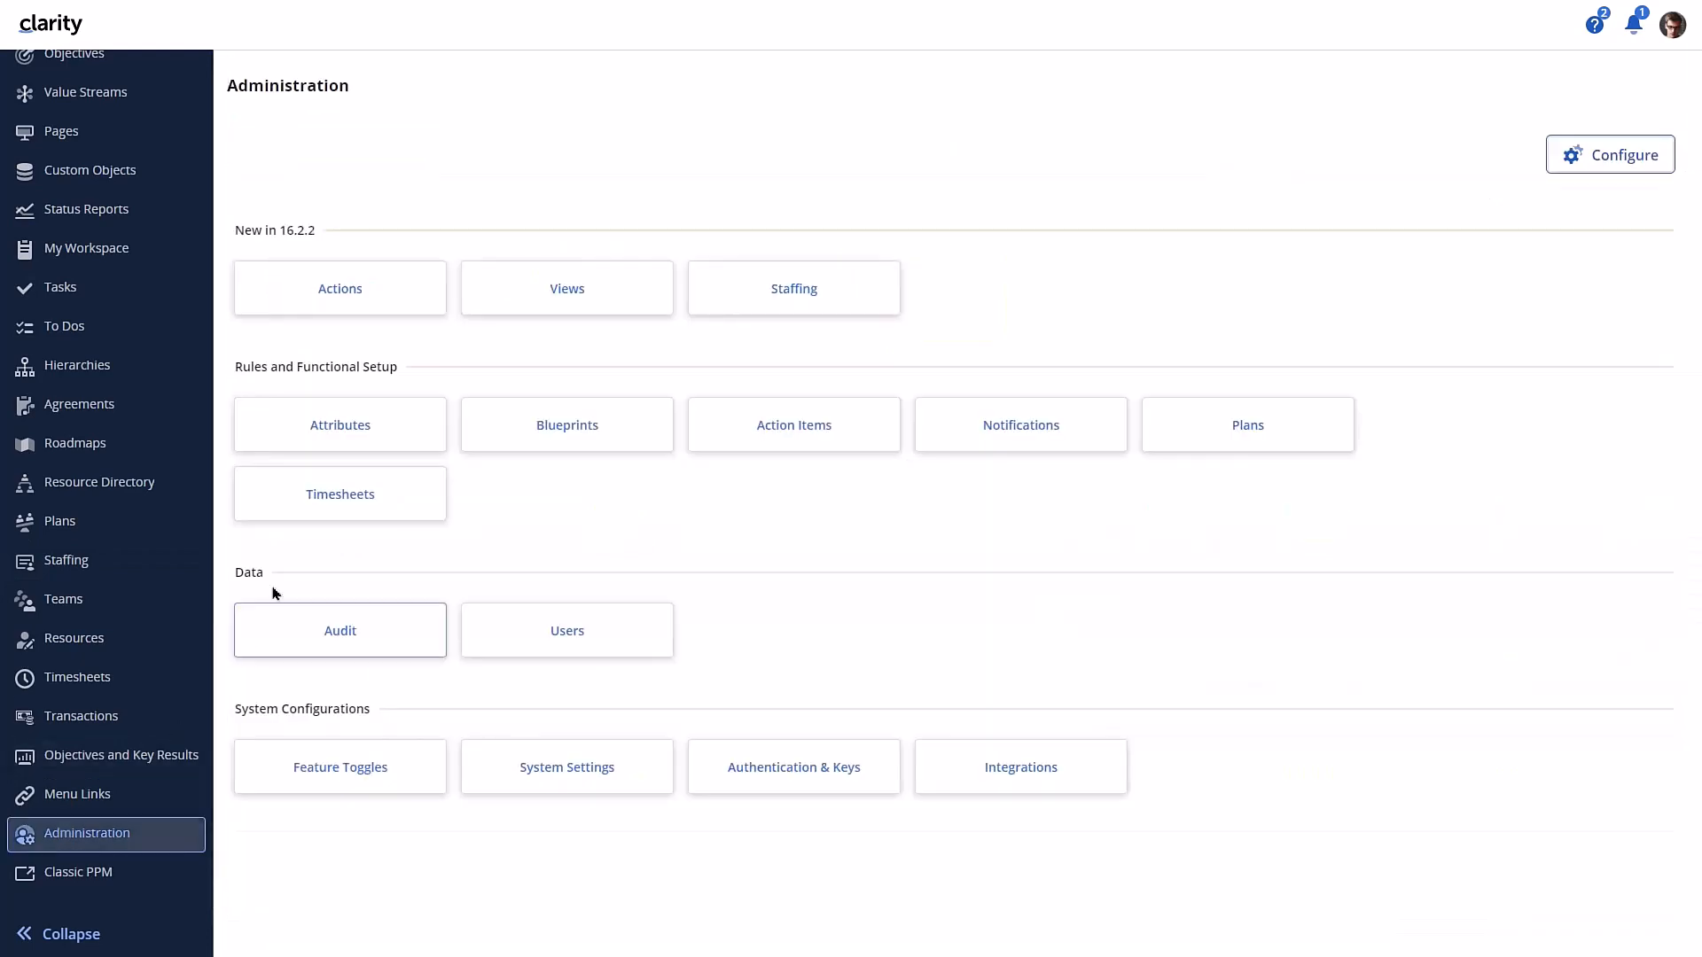
pyautogui.click(349, 285)
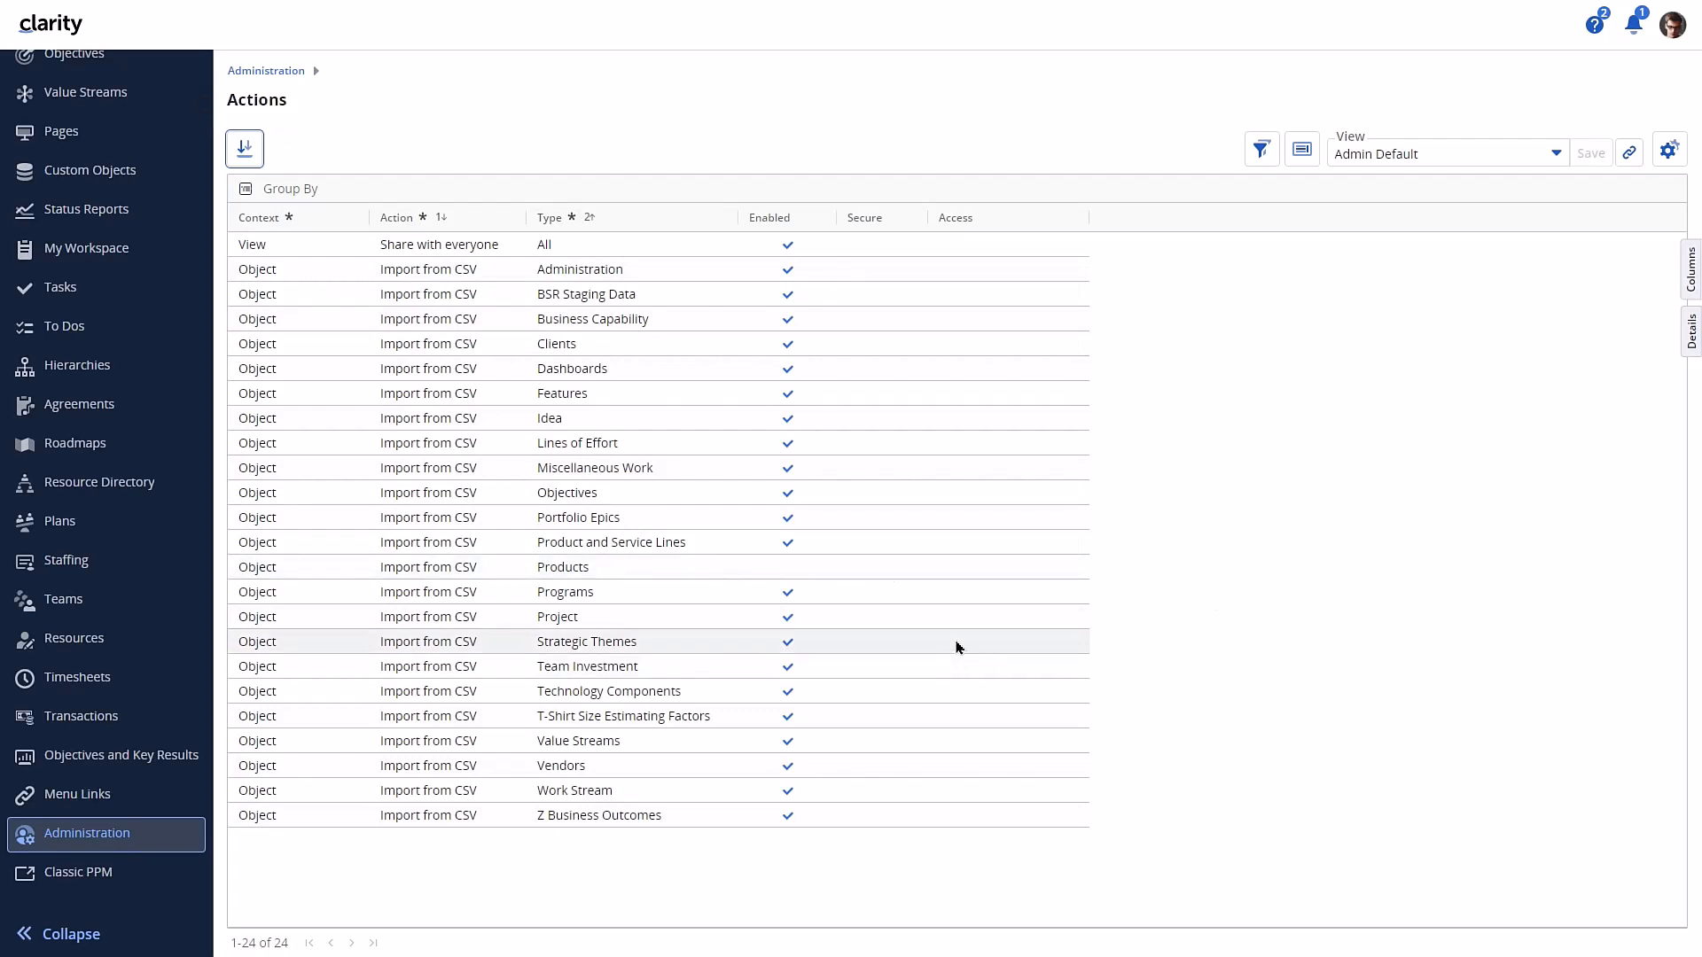
pyautogui.click(885, 600)
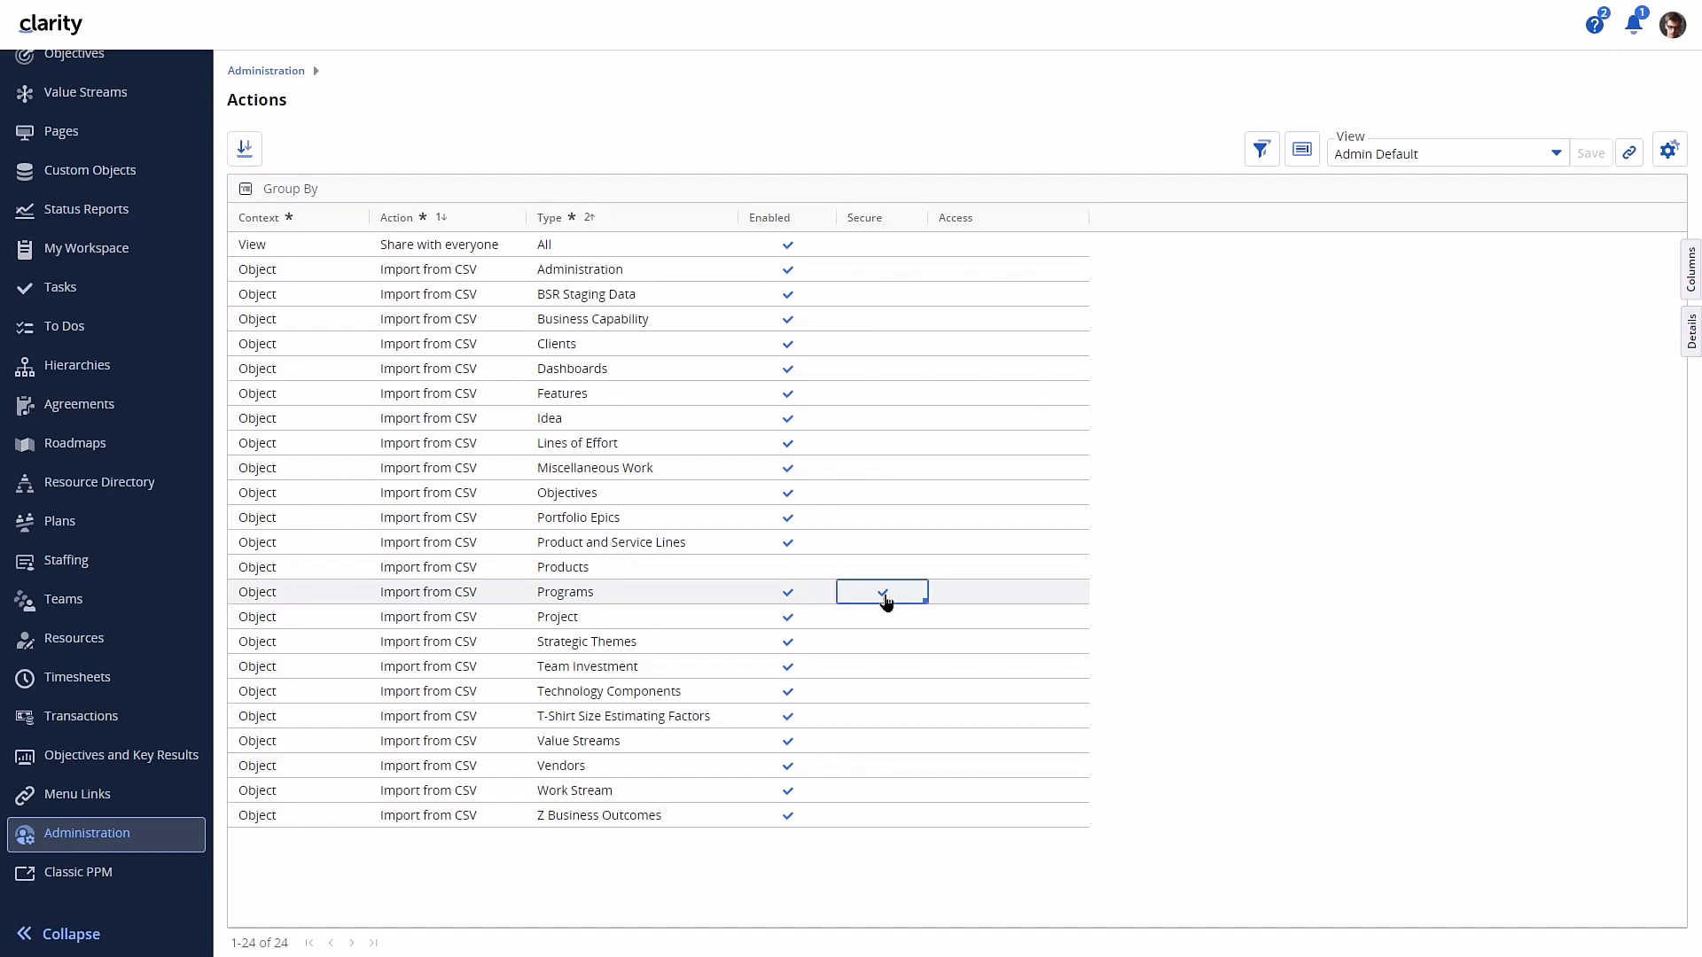
# - Check which CSV actions the Programs investment grid offers before signing in again
pyautogui.scroll(5, 171, 206)
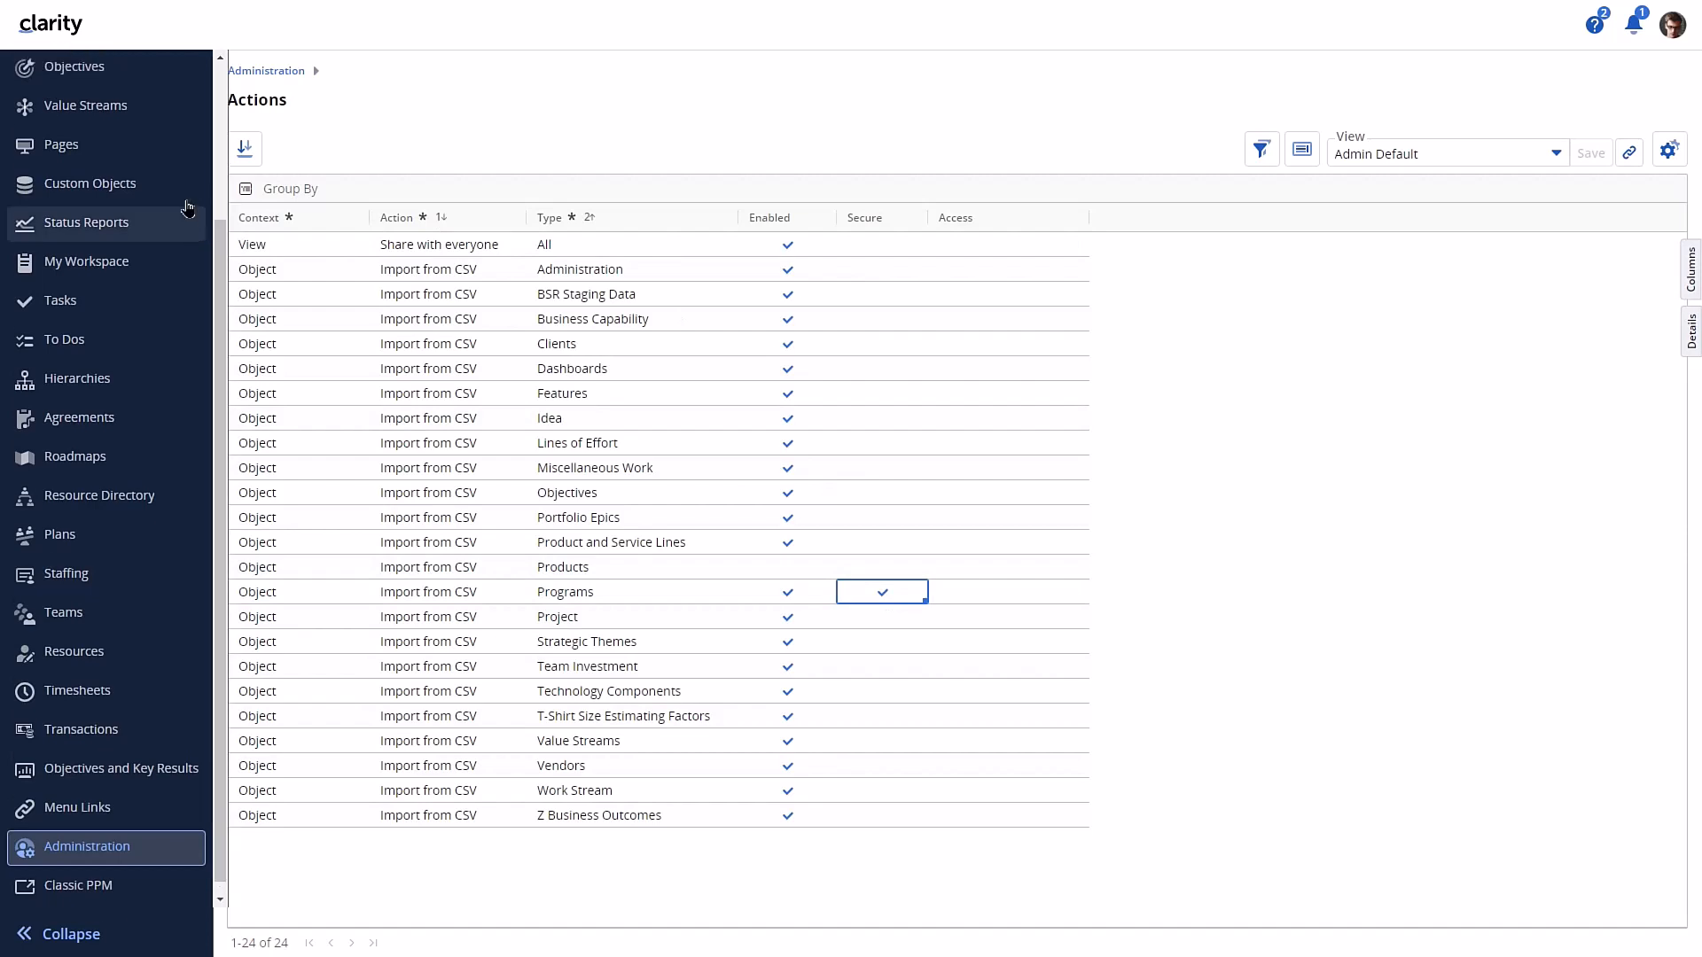
pyautogui.click(135, 228)
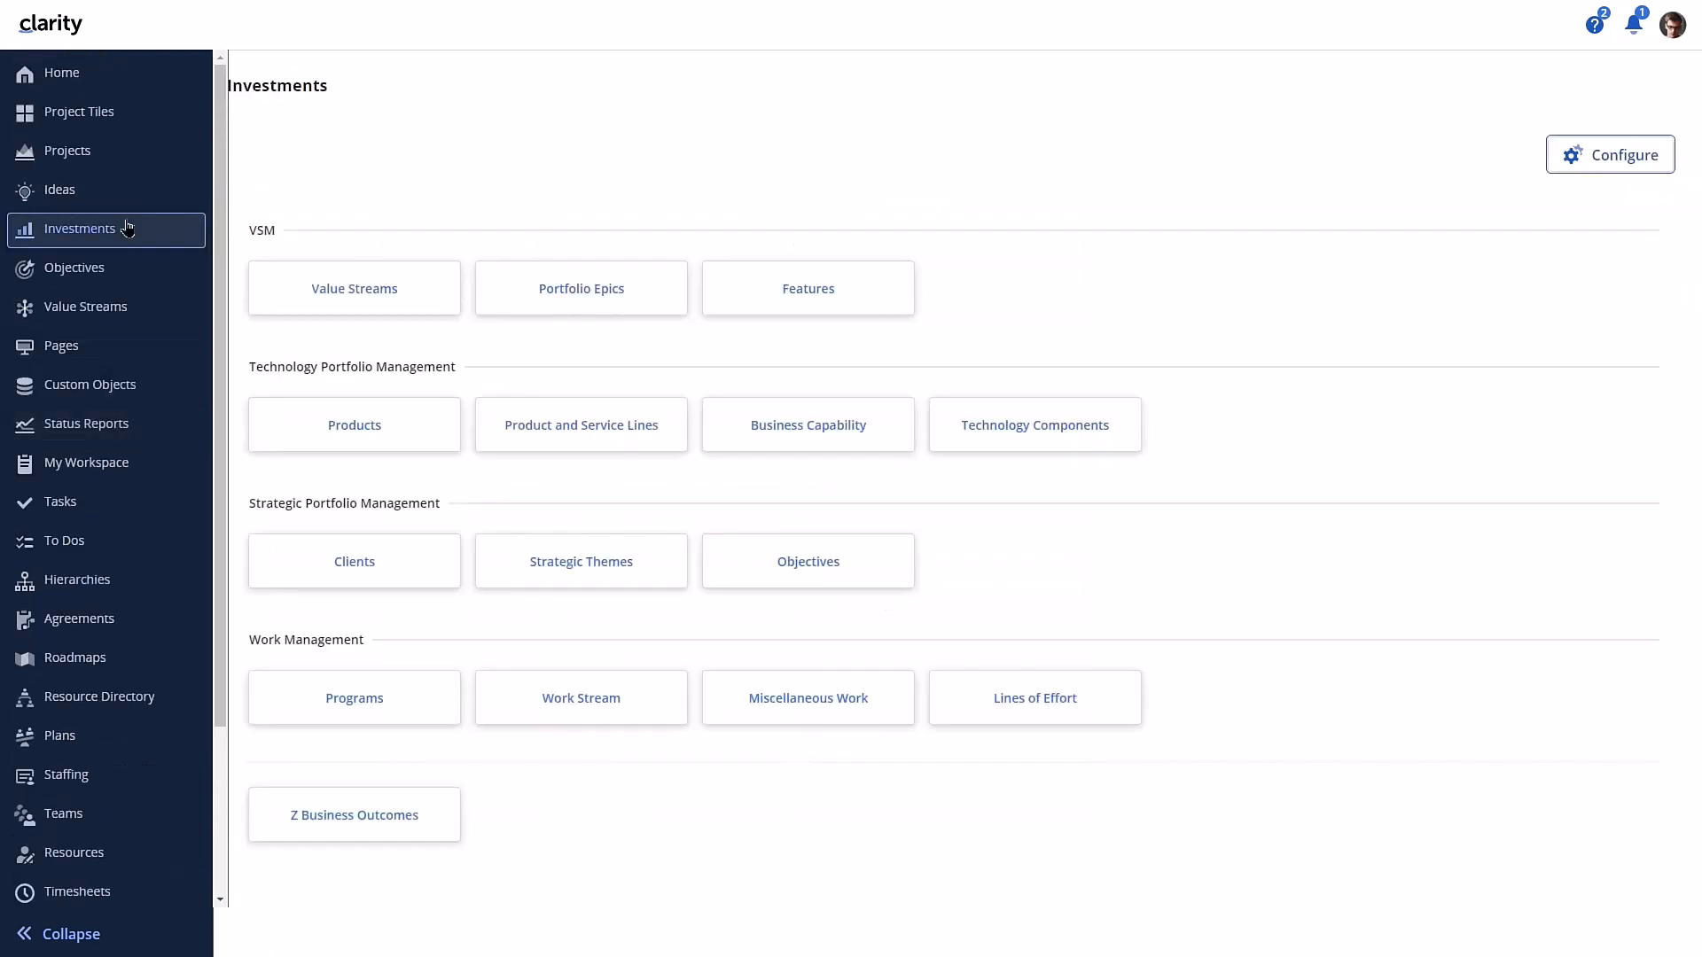
pyautogui.click(385, 703)
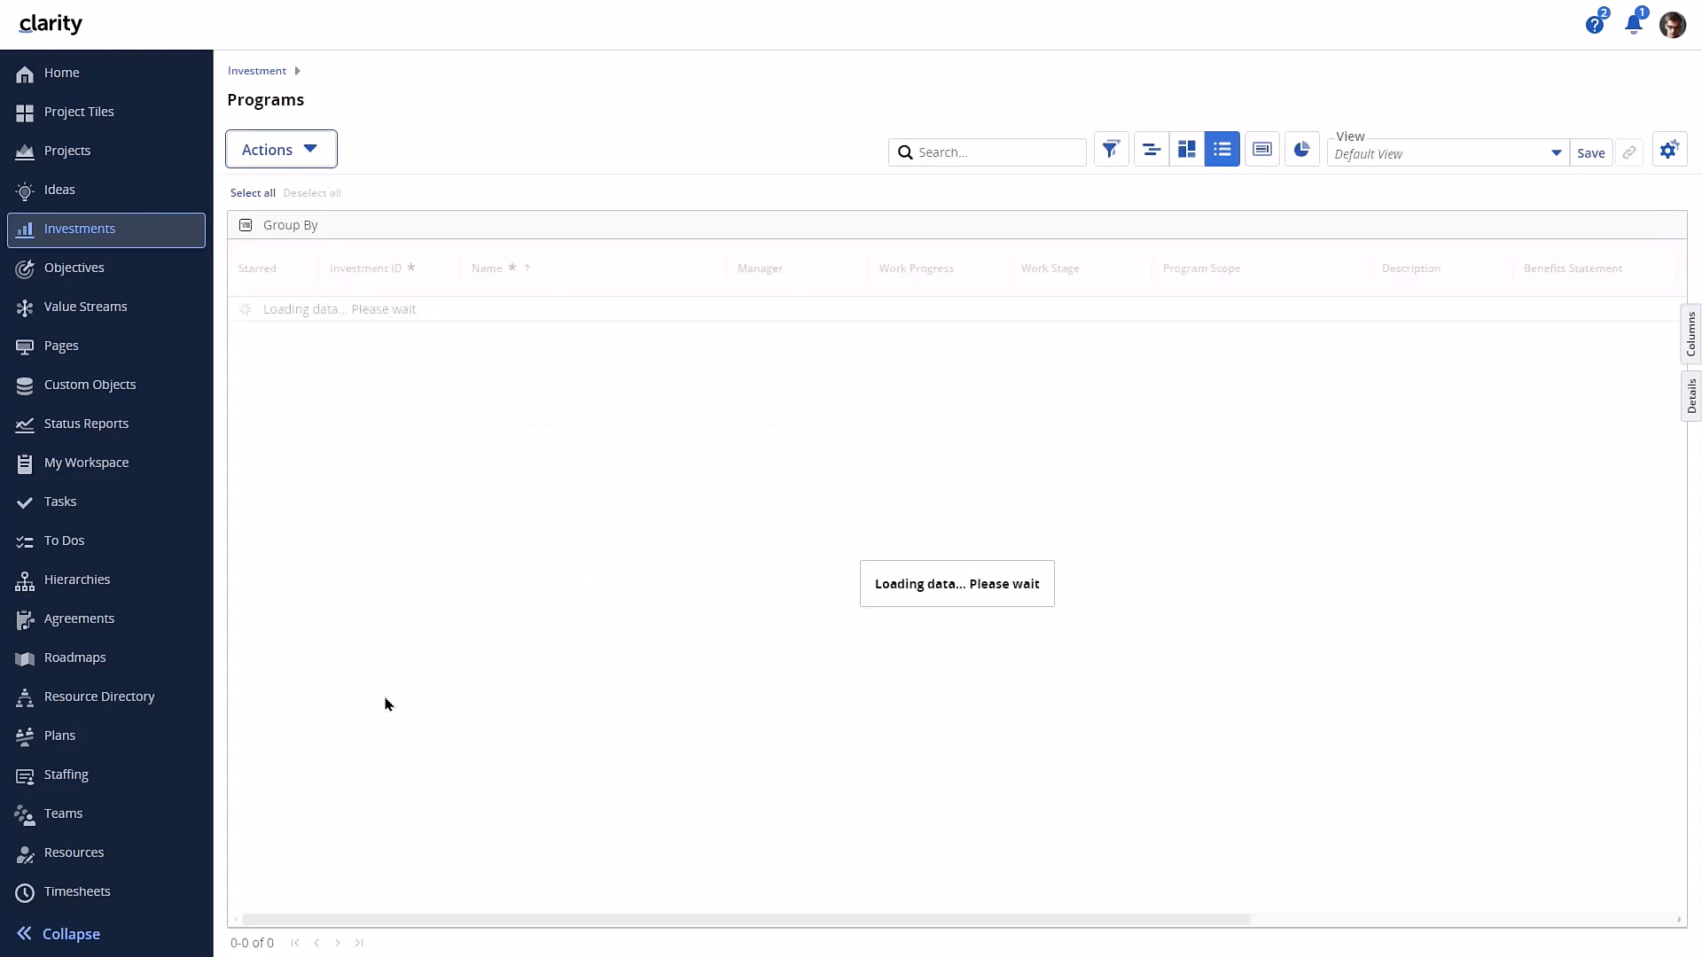
pyautogui.click(318, 152)
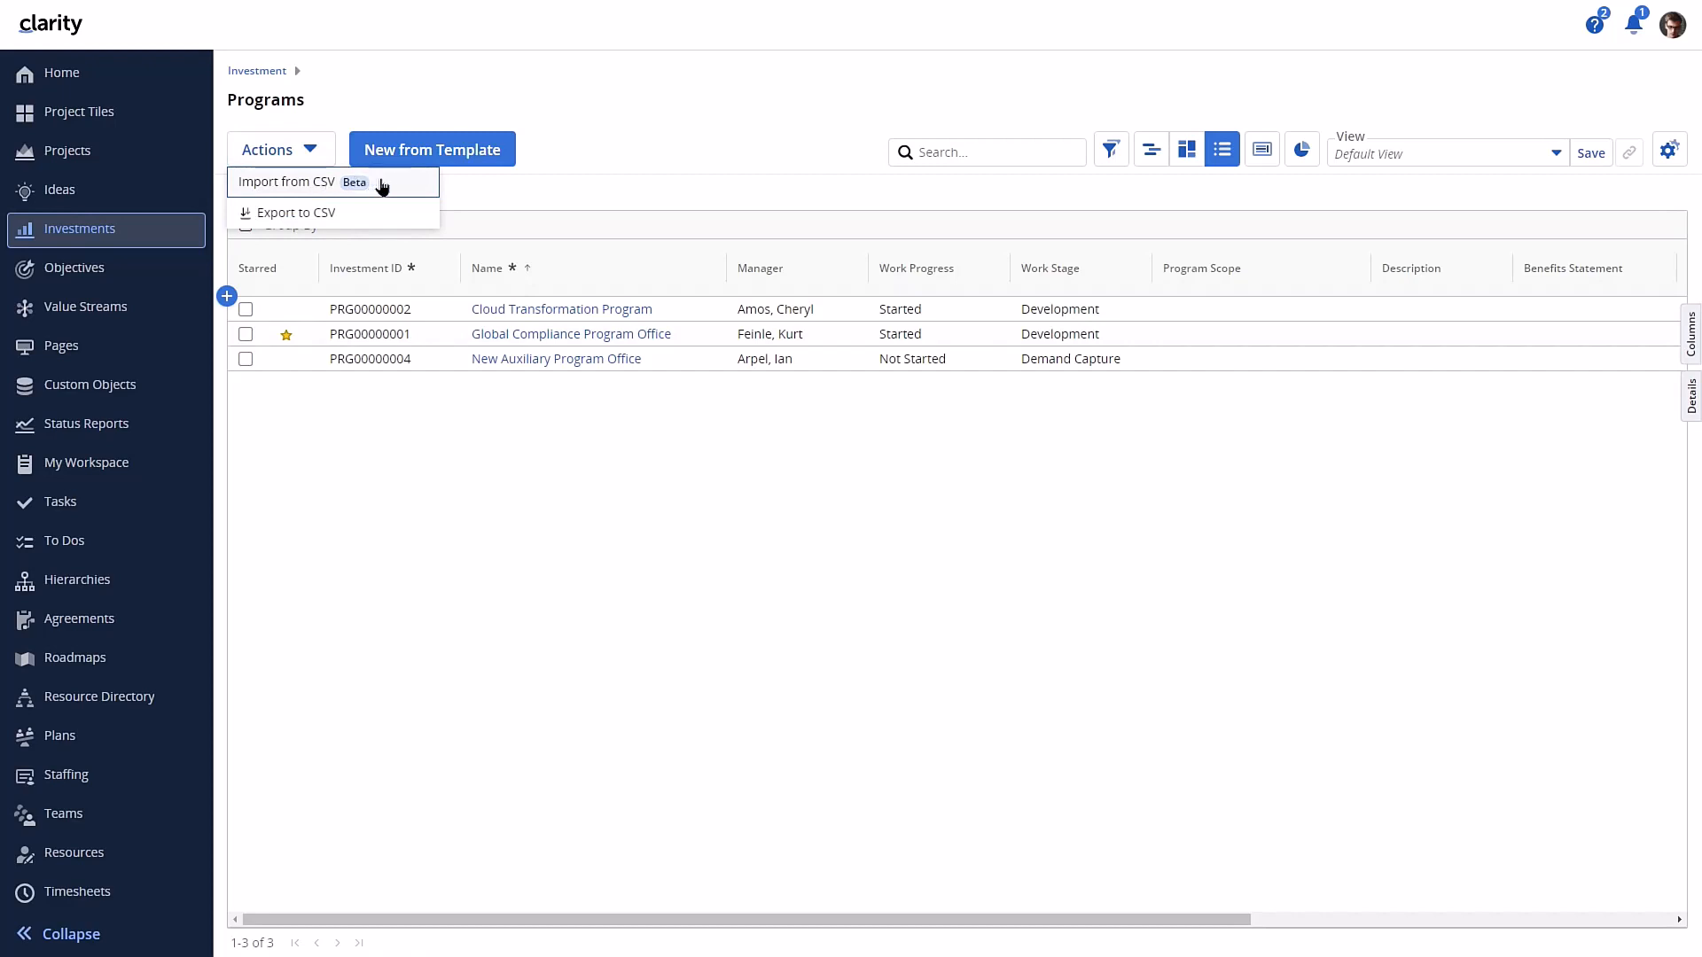
# - Log out, sign back in with the administrator username and password, and check the CSV actions offered on the Programs investment grid
pyautogui.click(1673, 26)
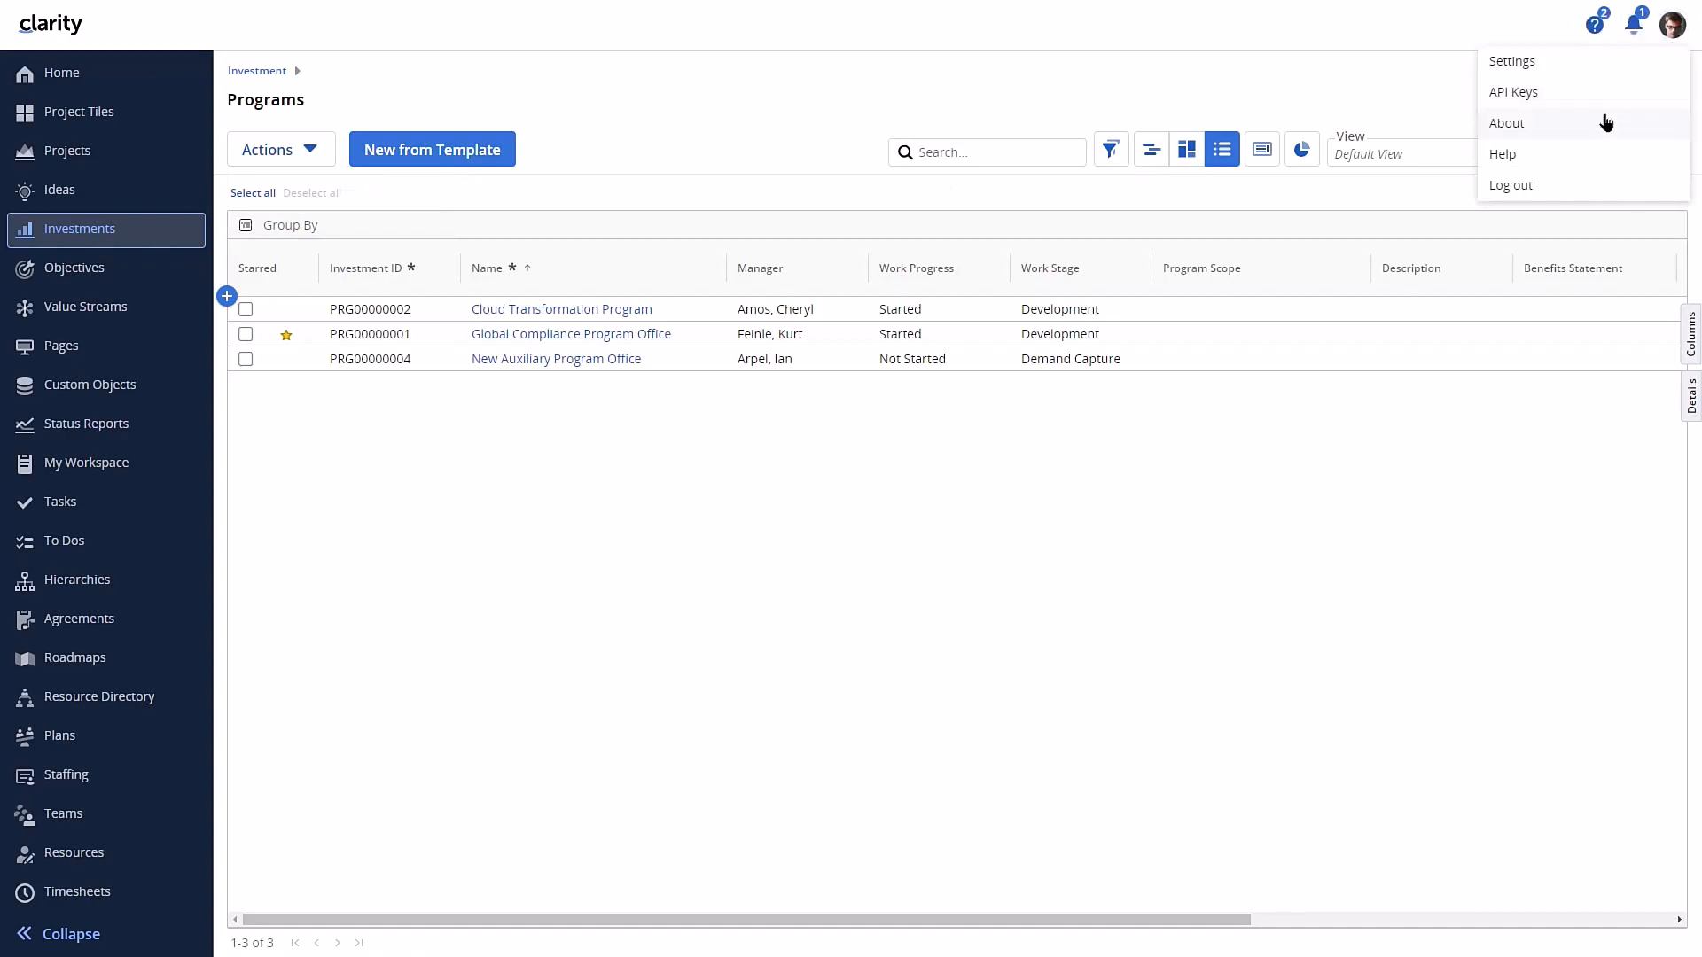
pyautogui.click(1560, 184)
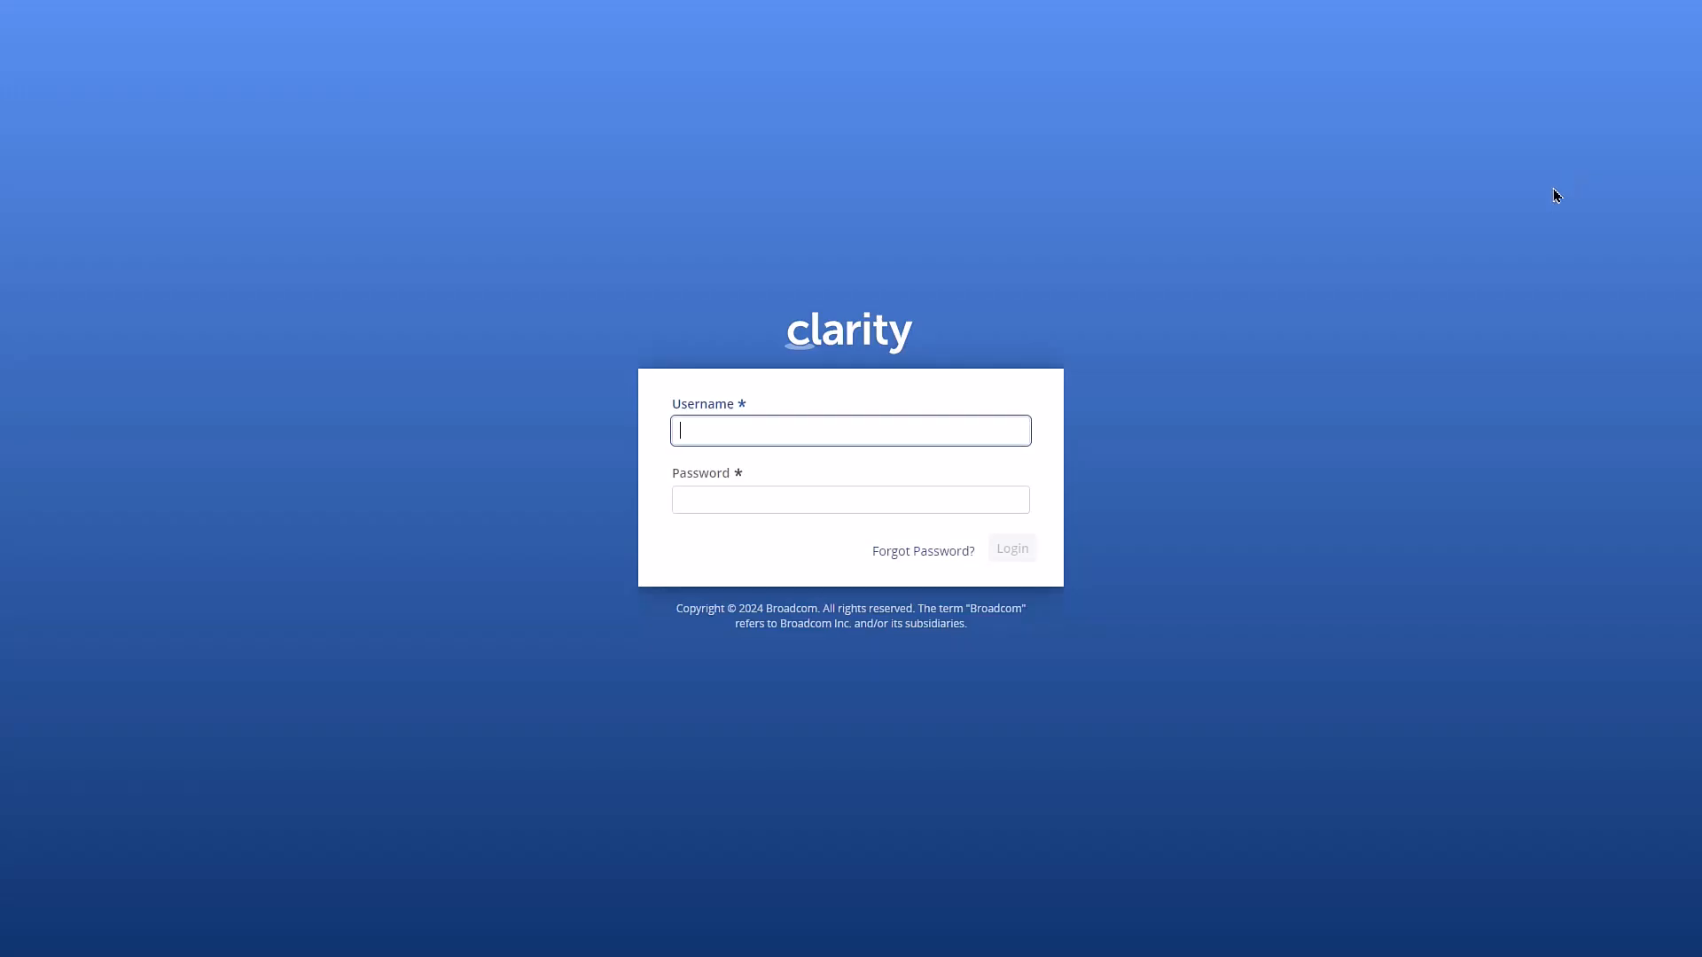
pyautogui.write('admin')
pyautogui.press('Tab')
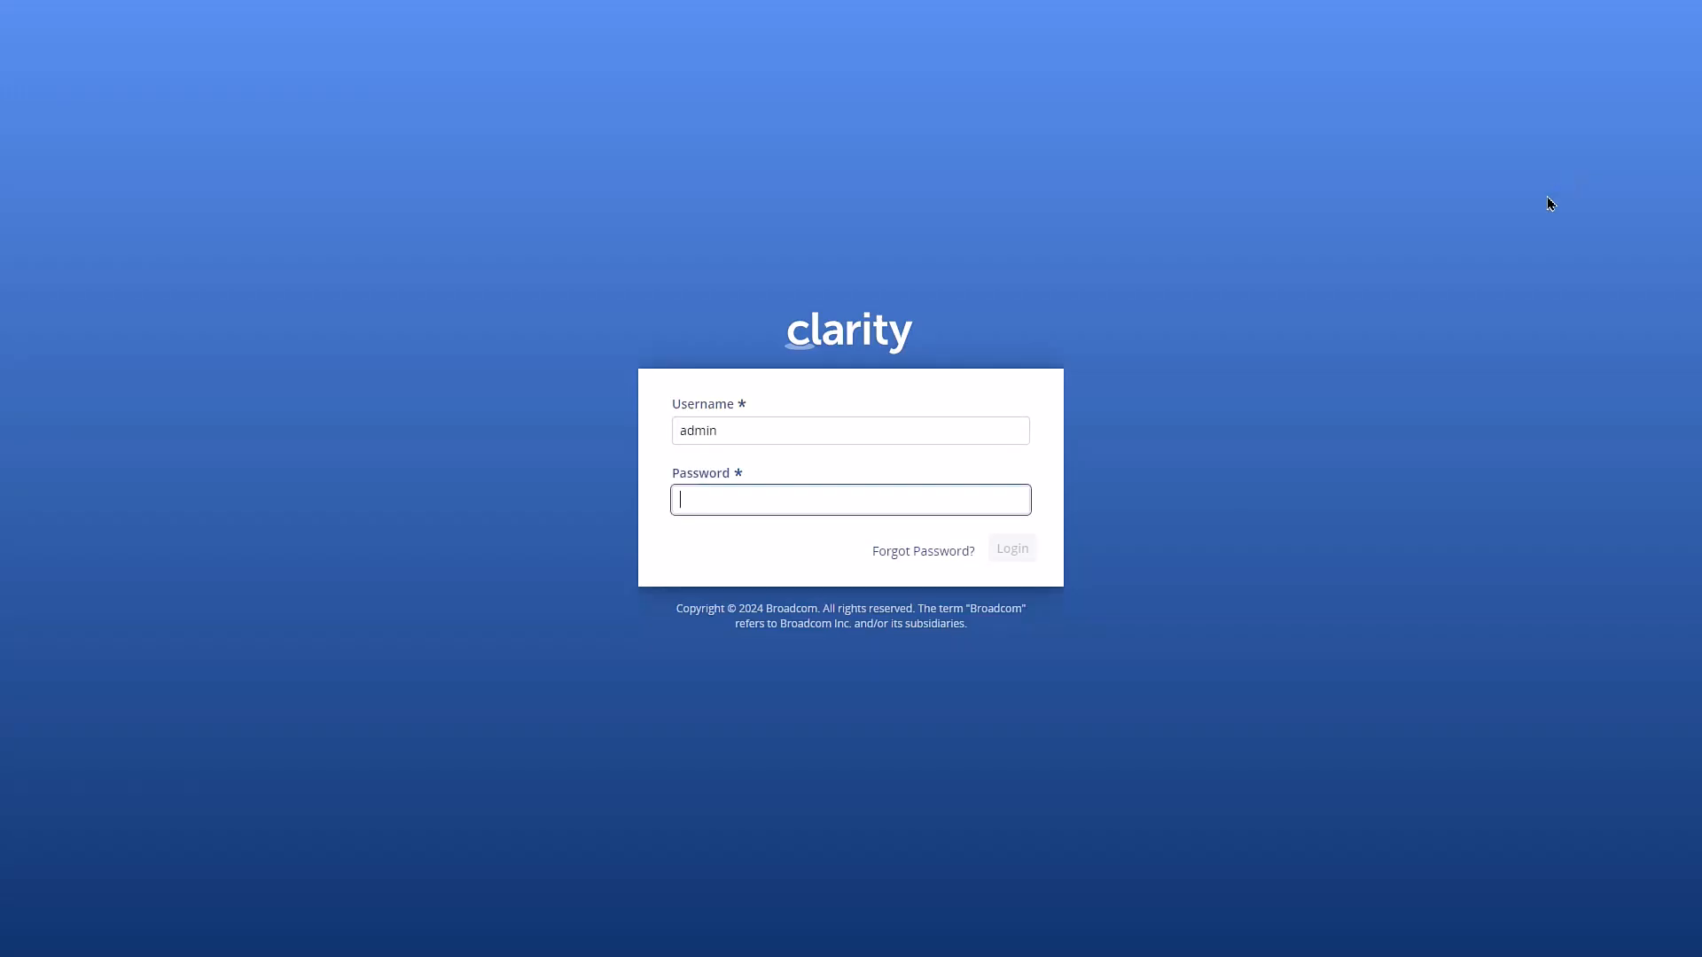
pyautogui.write('admin')
pyautogui.press('Return')
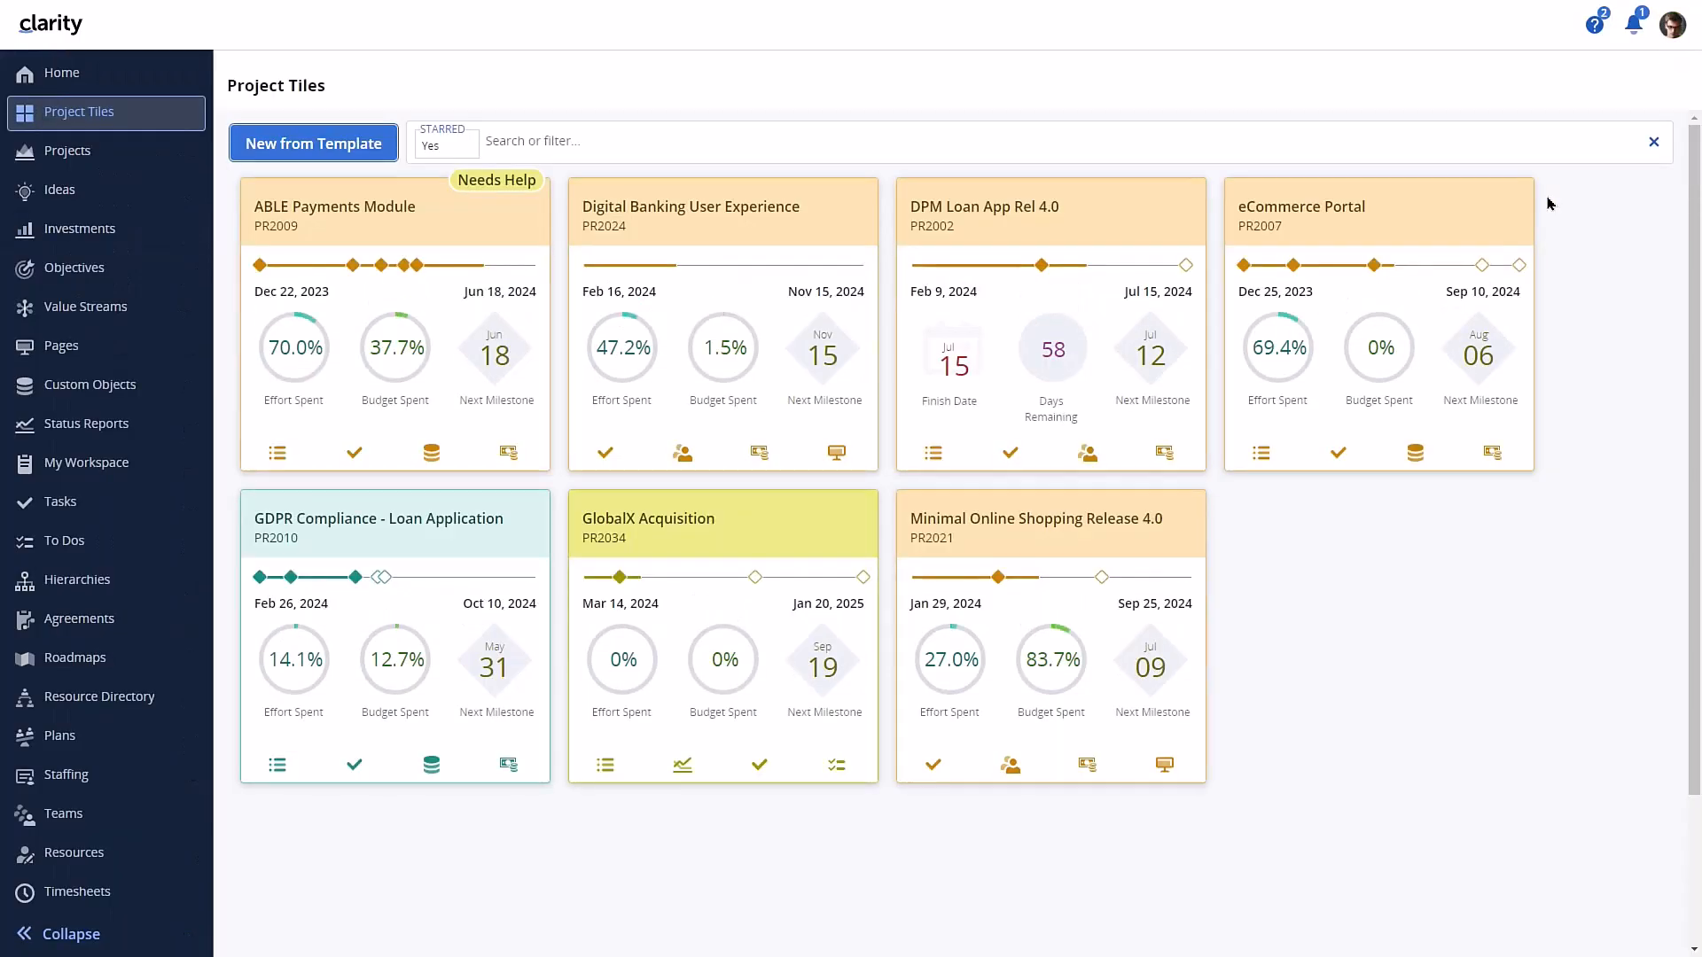
pyautogui.click(74, 240)
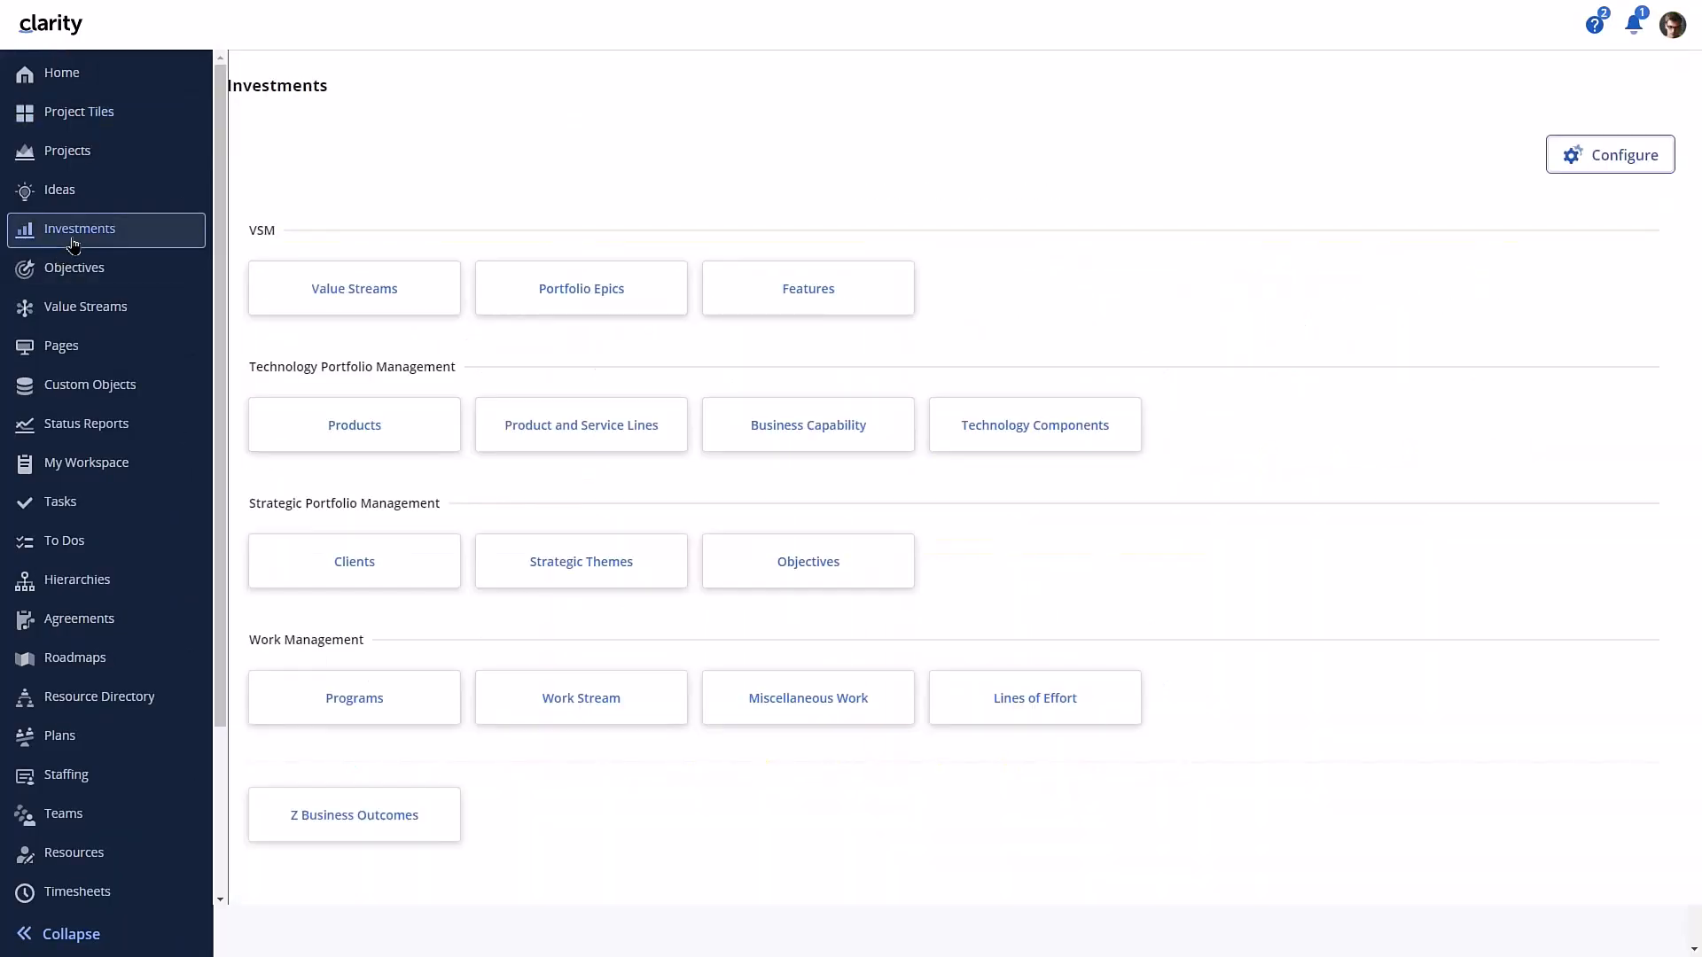
pyautogui.click(346, 707)
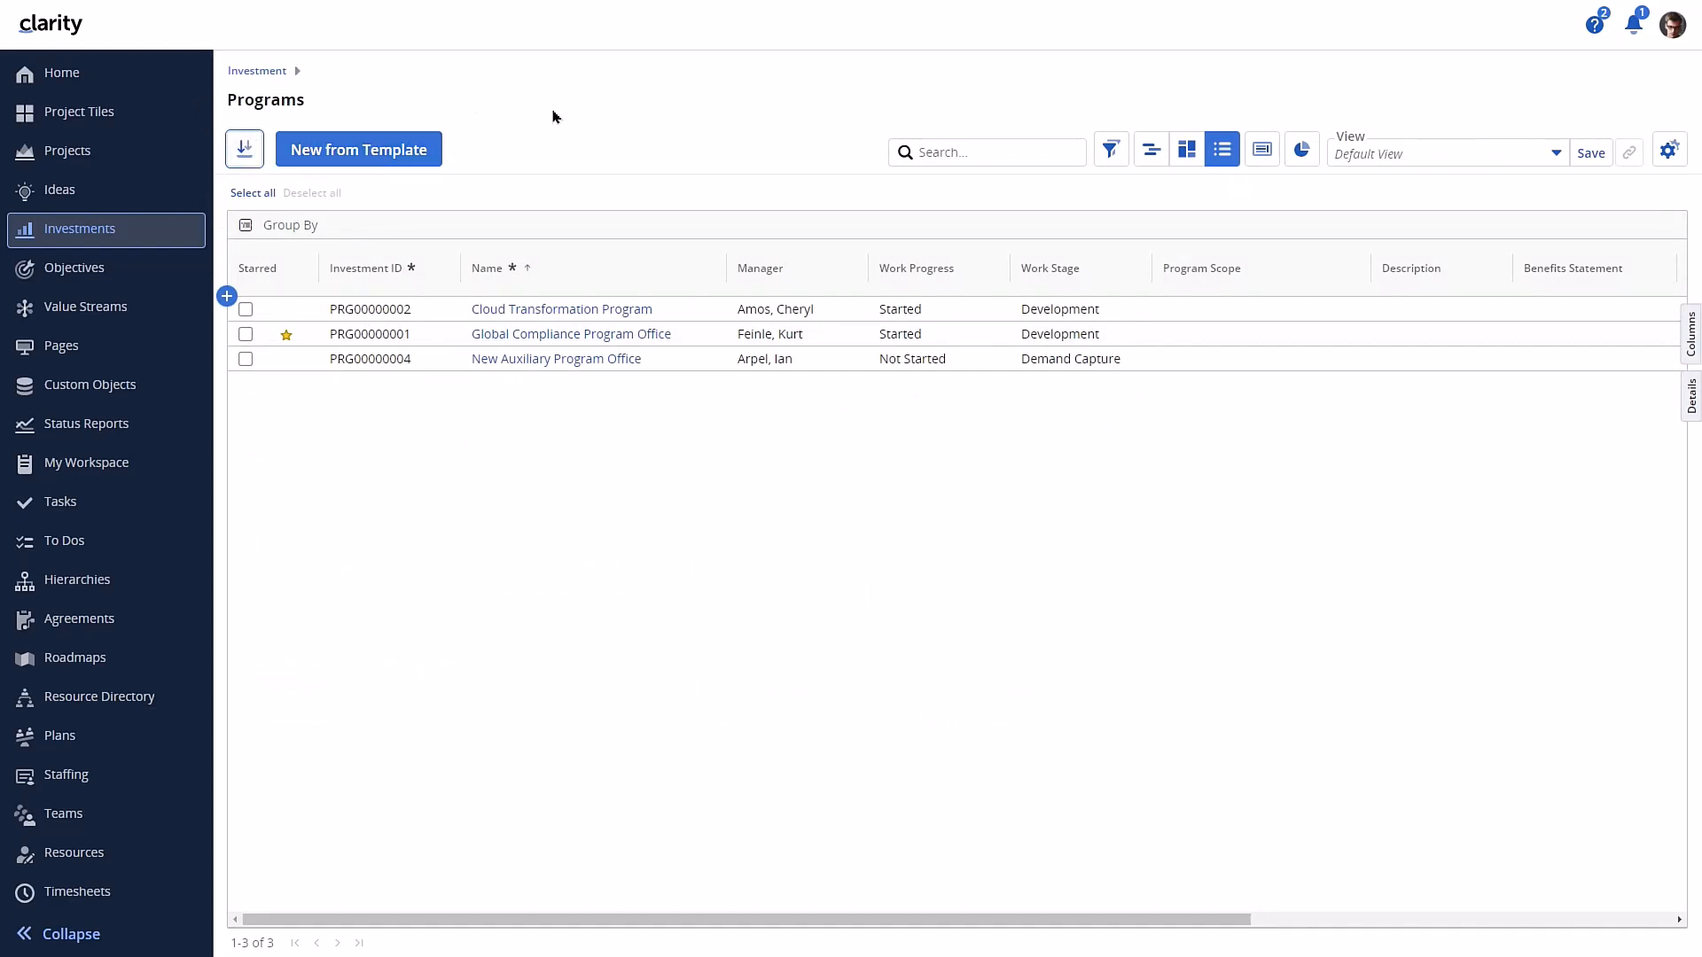
# - Grant the Administrator - All Rights and Application Administrator groups access to the Programs Import from CSV action in Administration
pyautogui.scroll(-3, 97, 701)
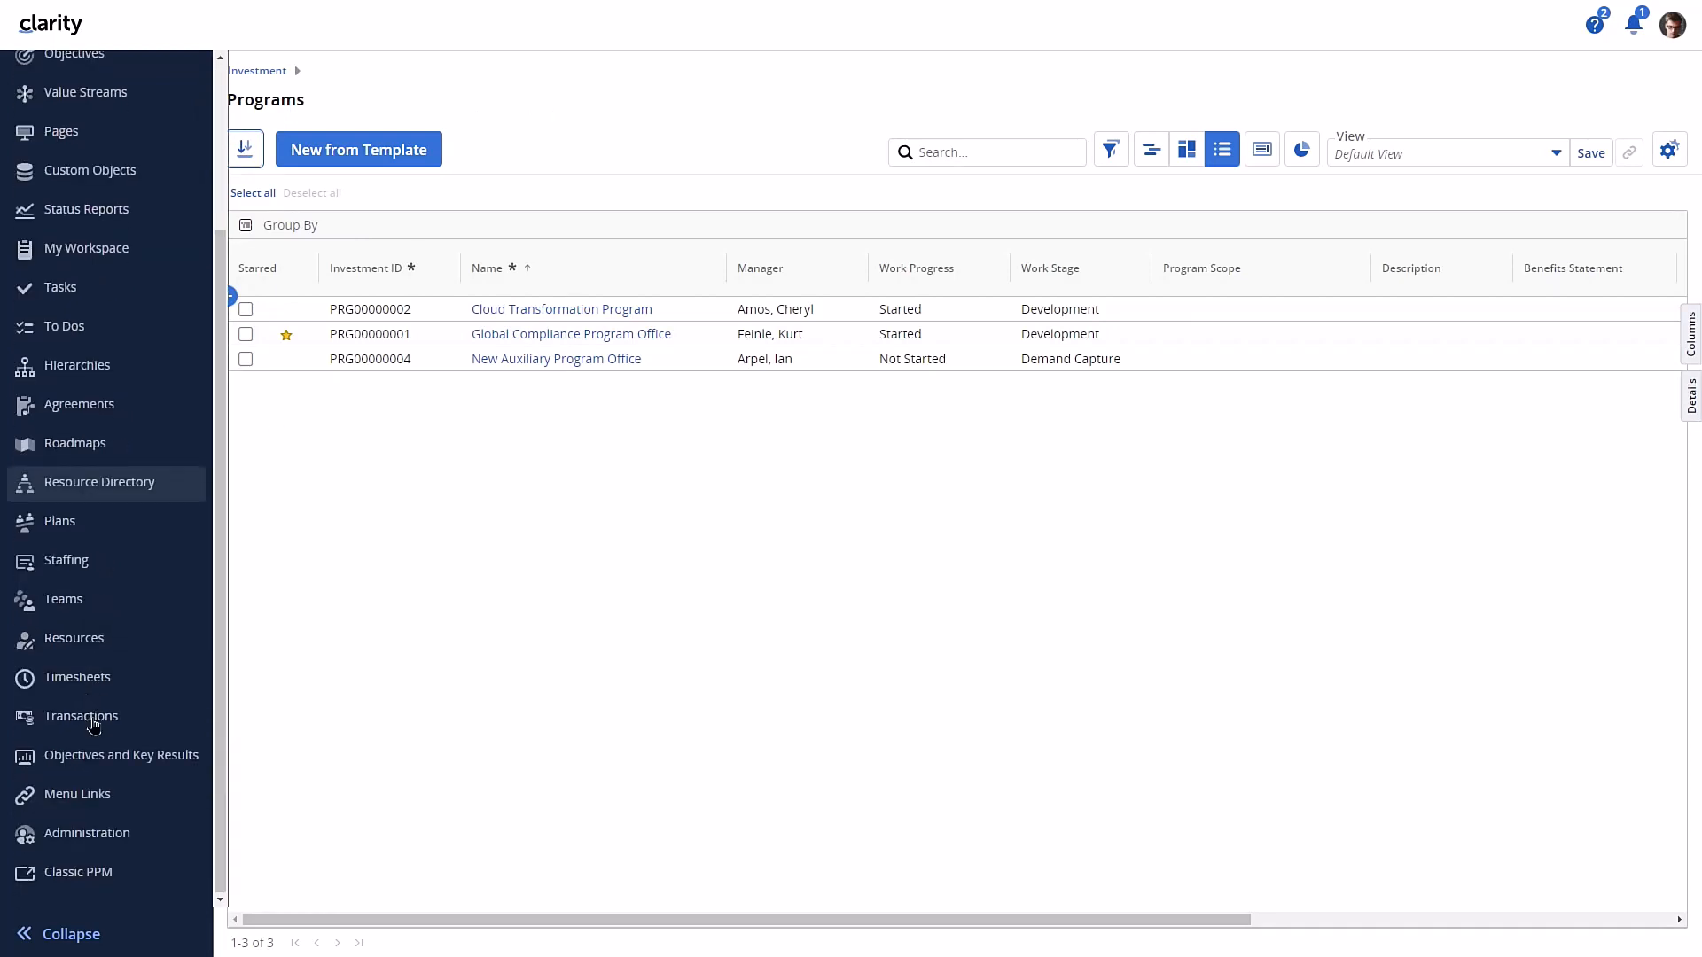
pyautogui.click(82, 833)
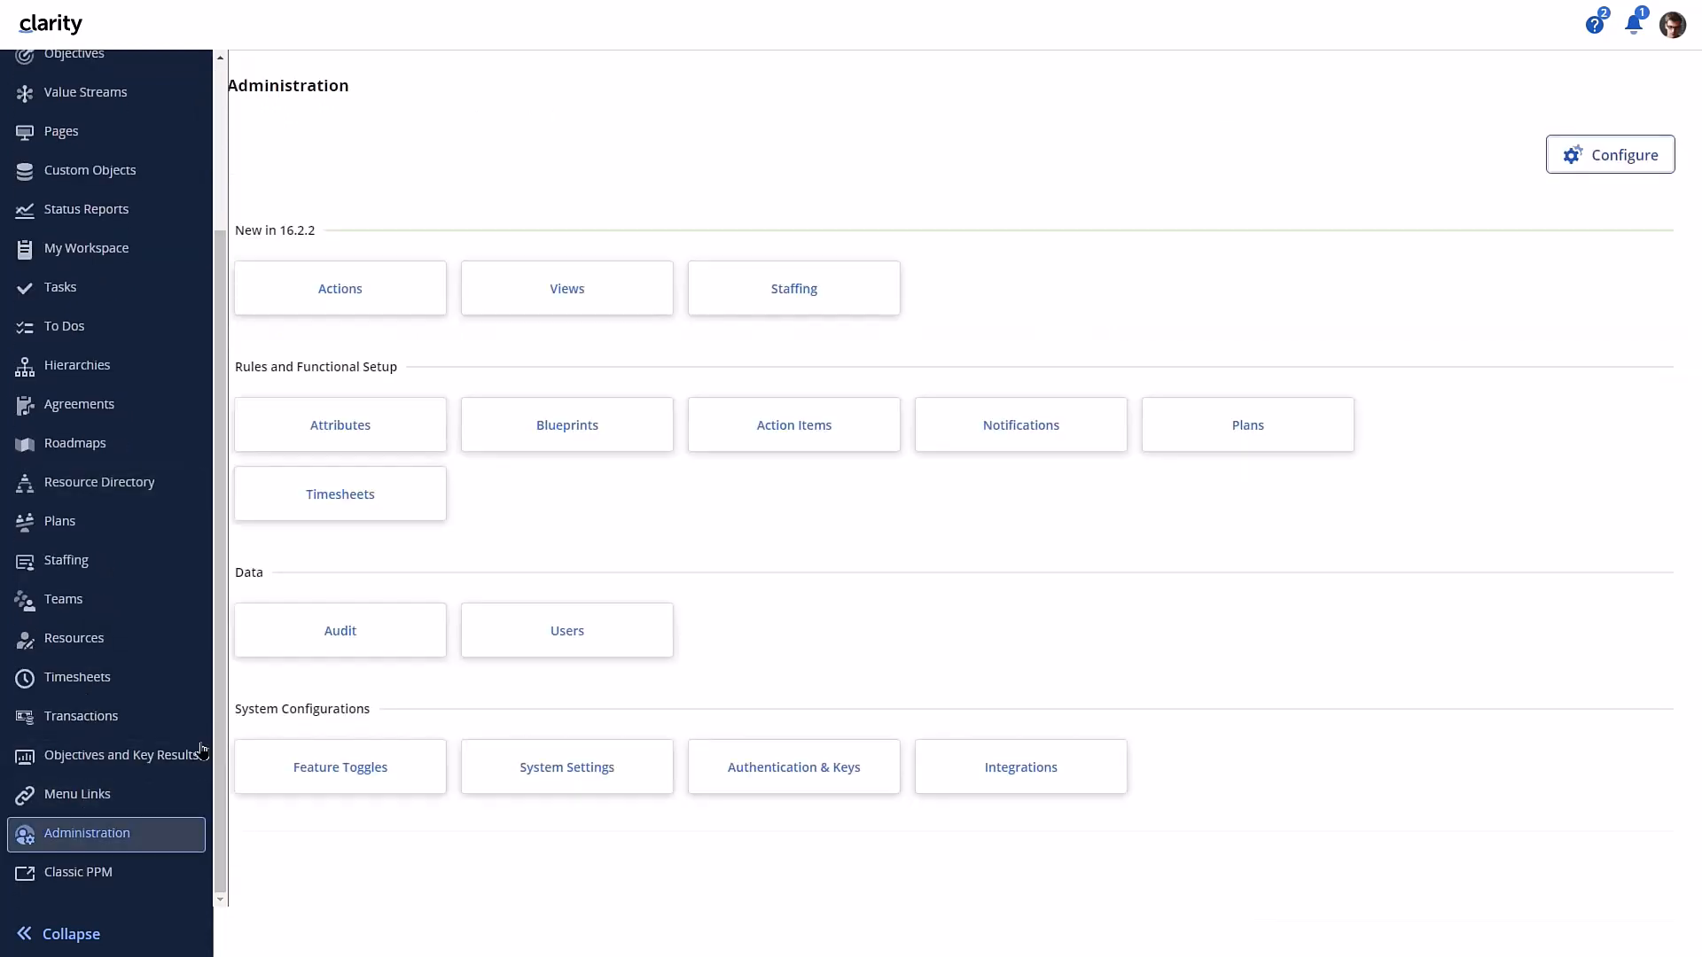
pyautogui.click(349, 292)
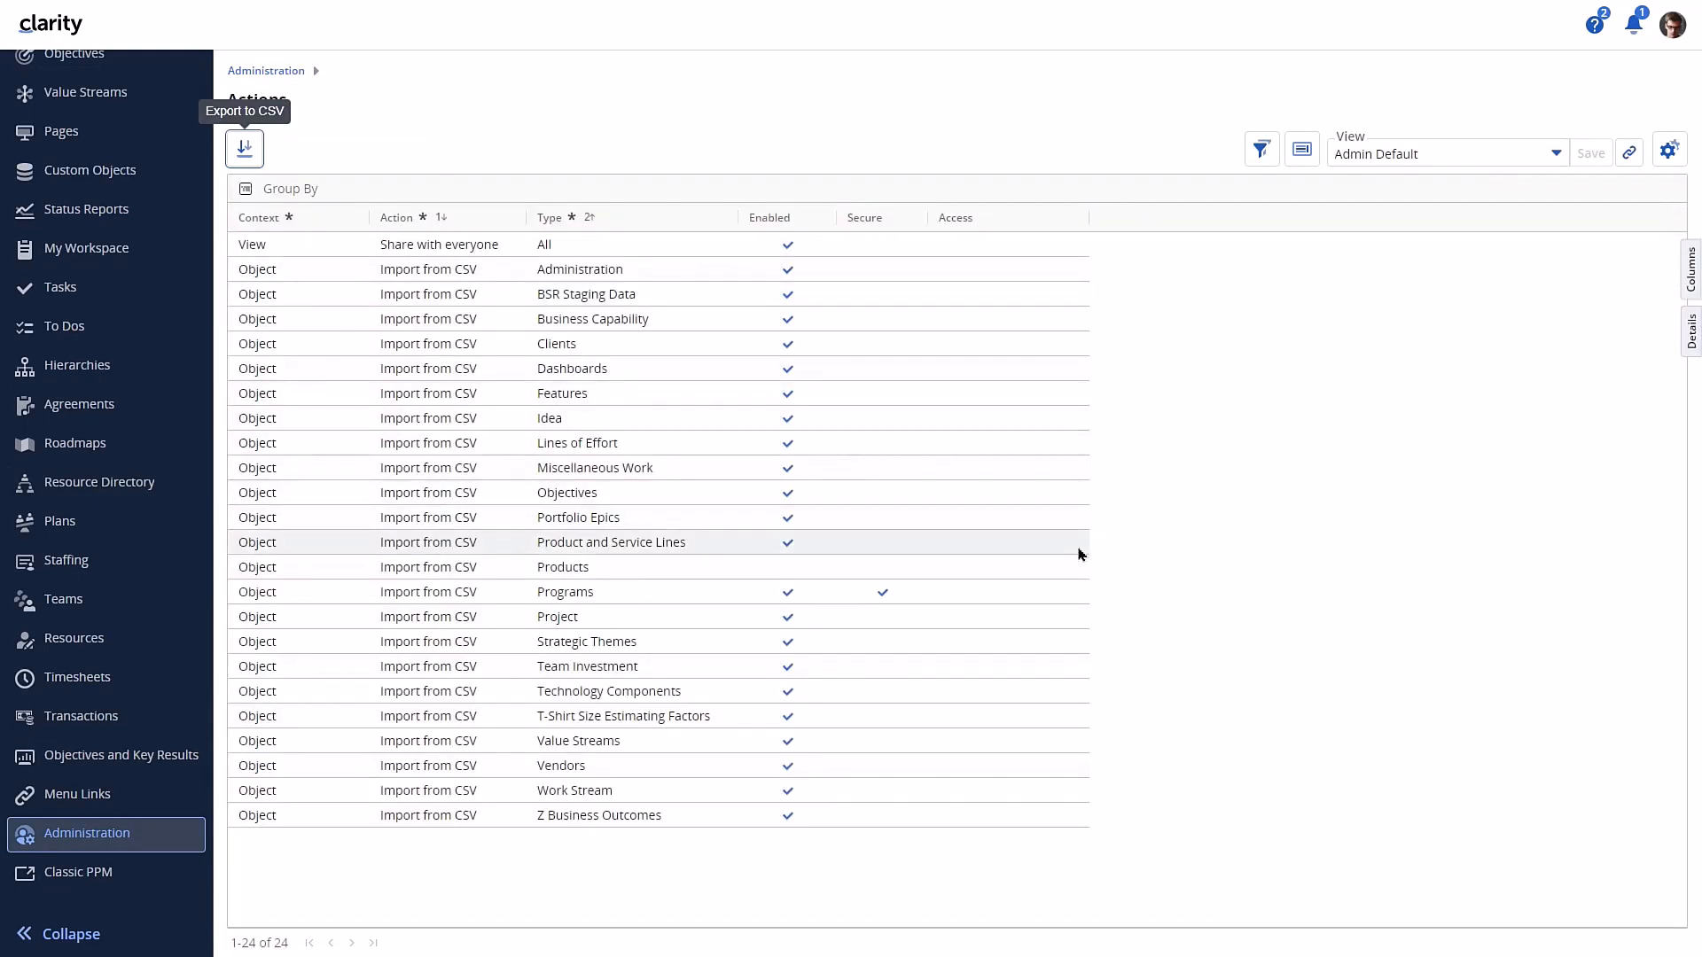
pyautogui.click(1027, 594)
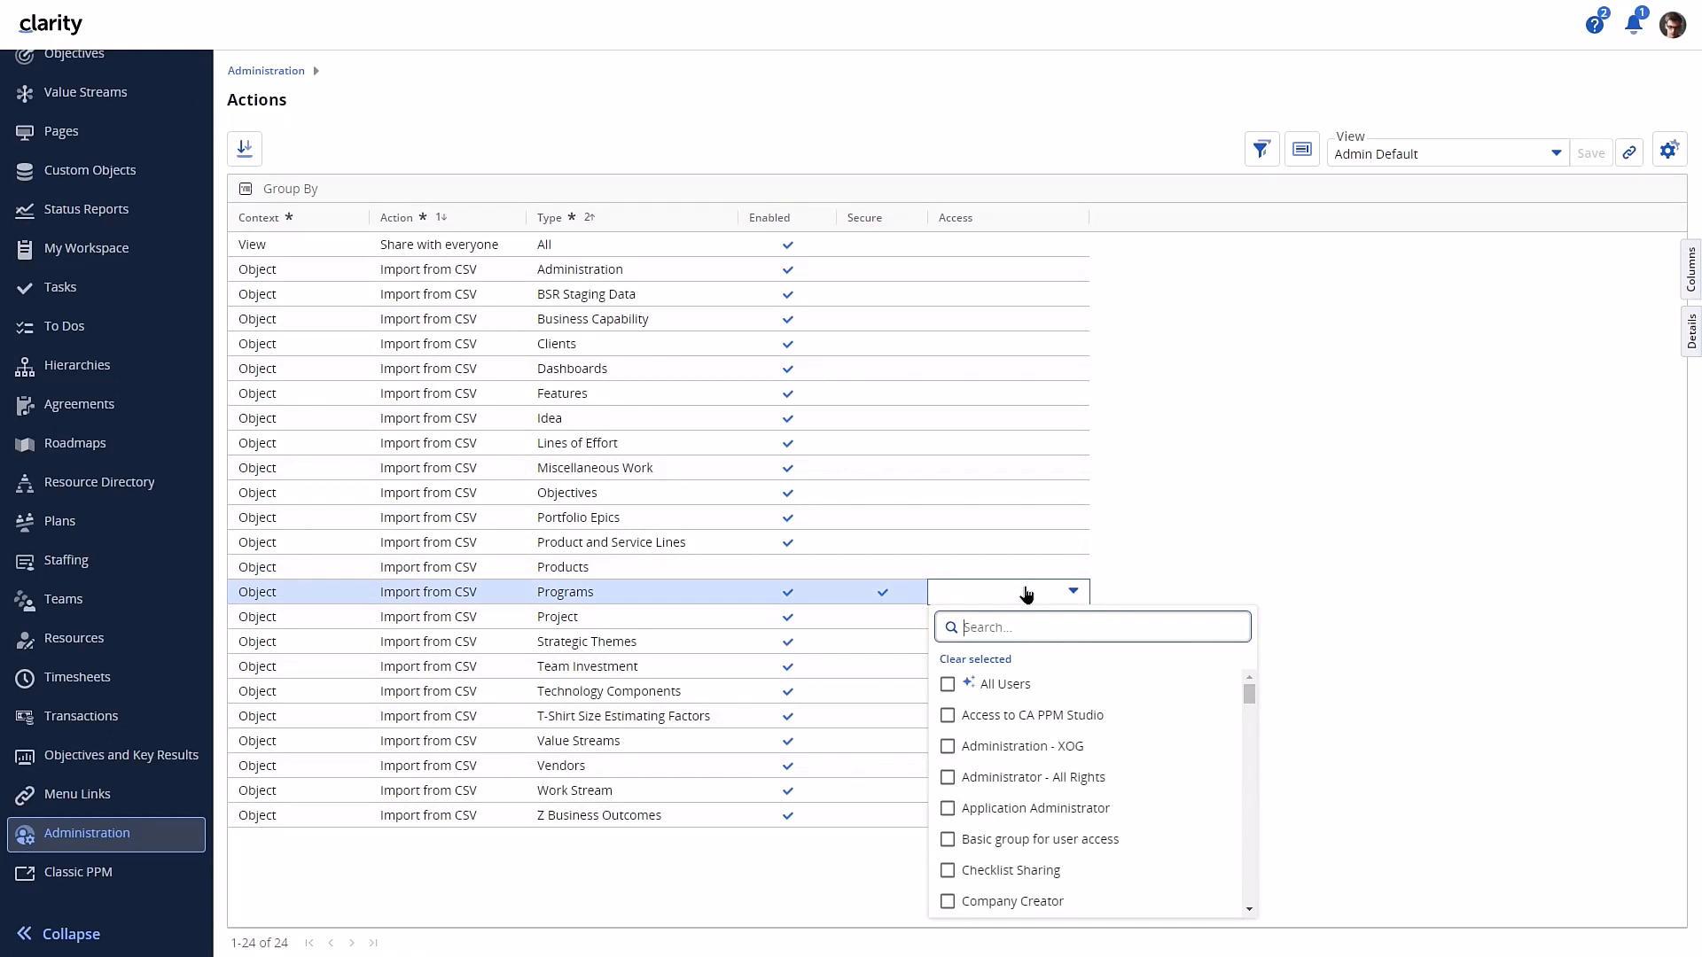
pyautogui.click(1053, 777)
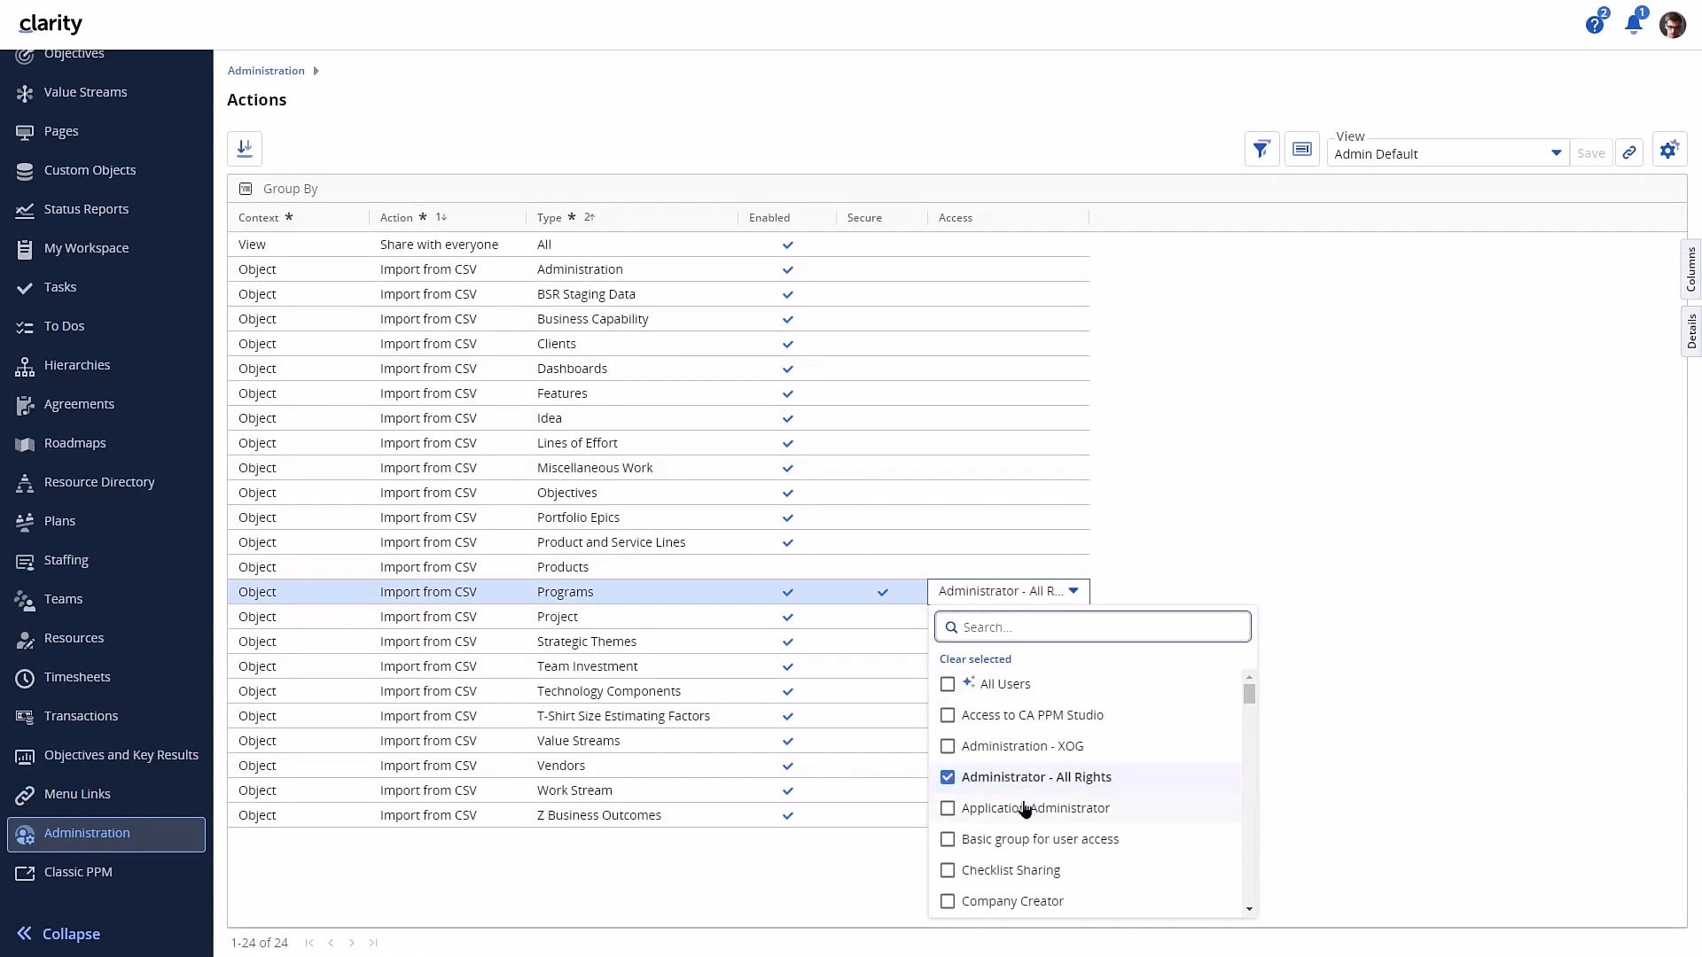
pyautogui.click(1031, 807)
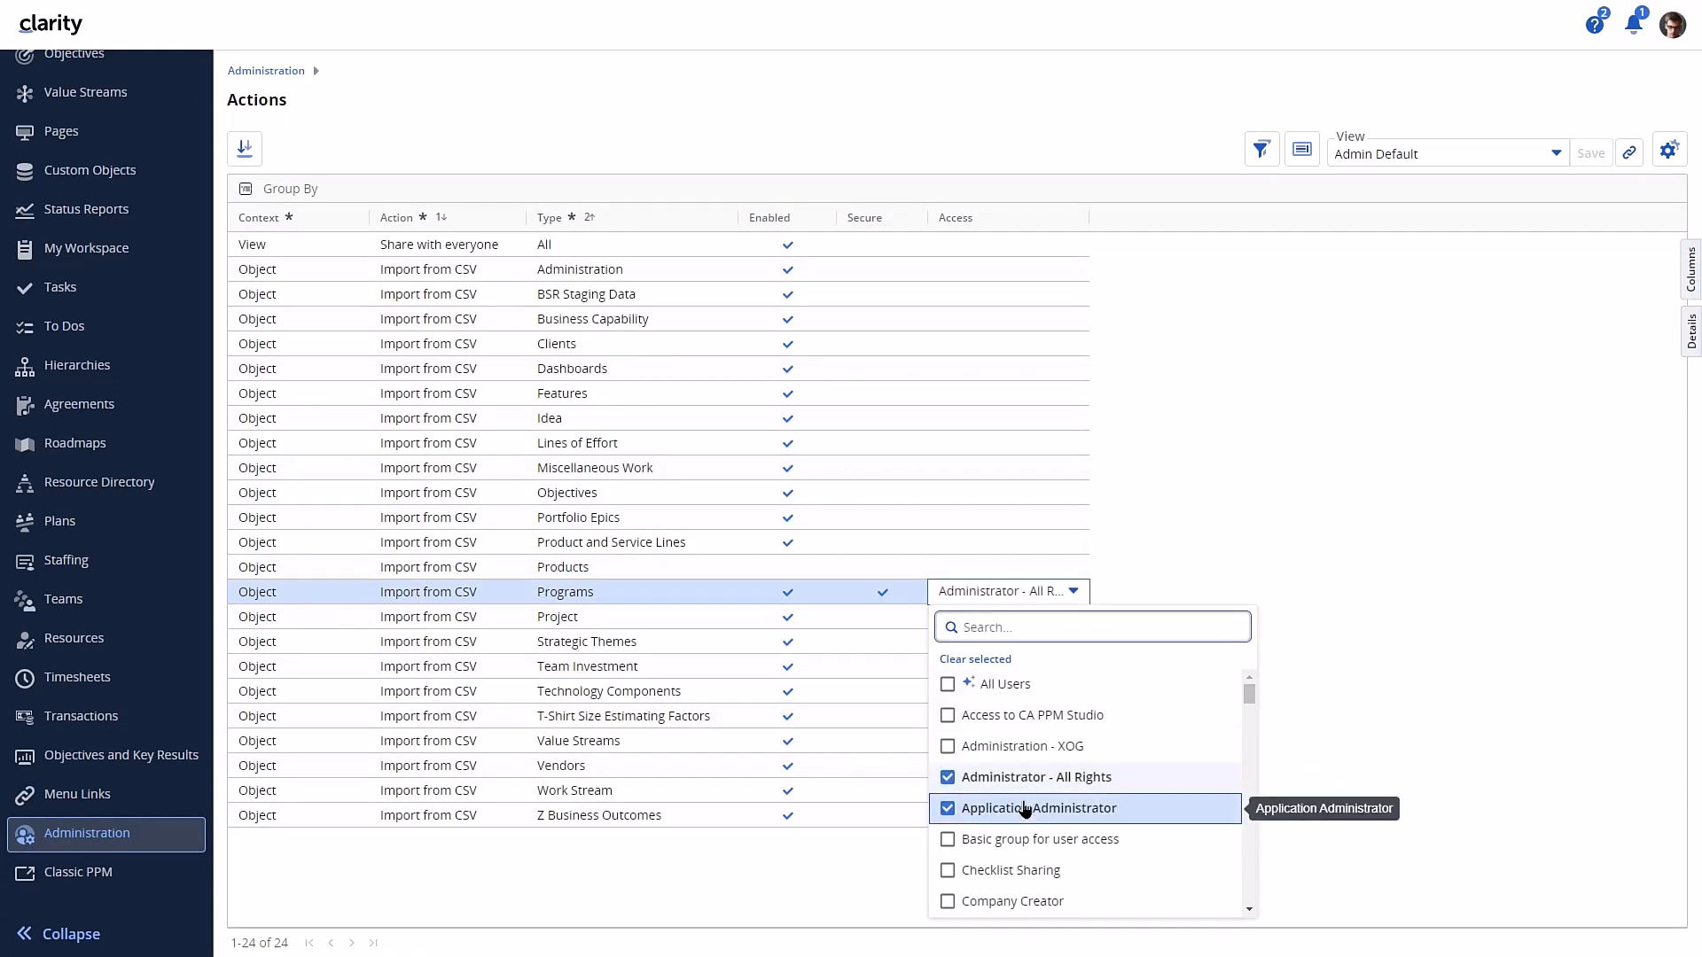
pyautogui.click(1397, 665)
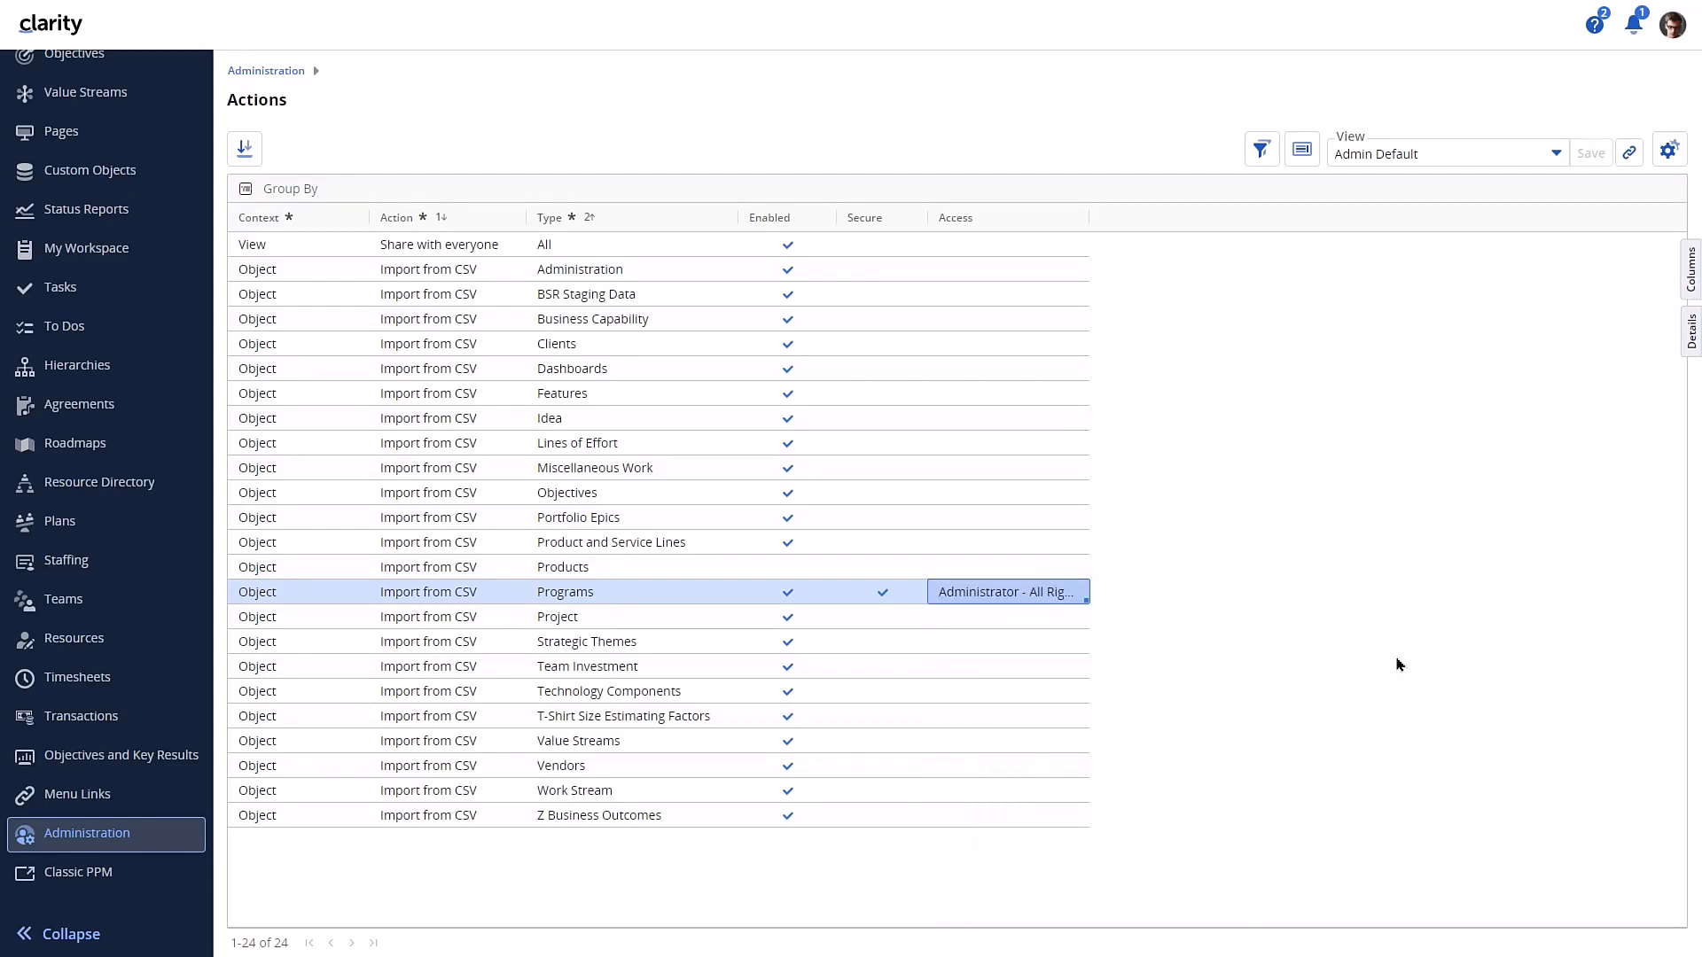
# - Turn on text wrapping for the grid in the administration list of actions
pyautogui.click(1670, 152)
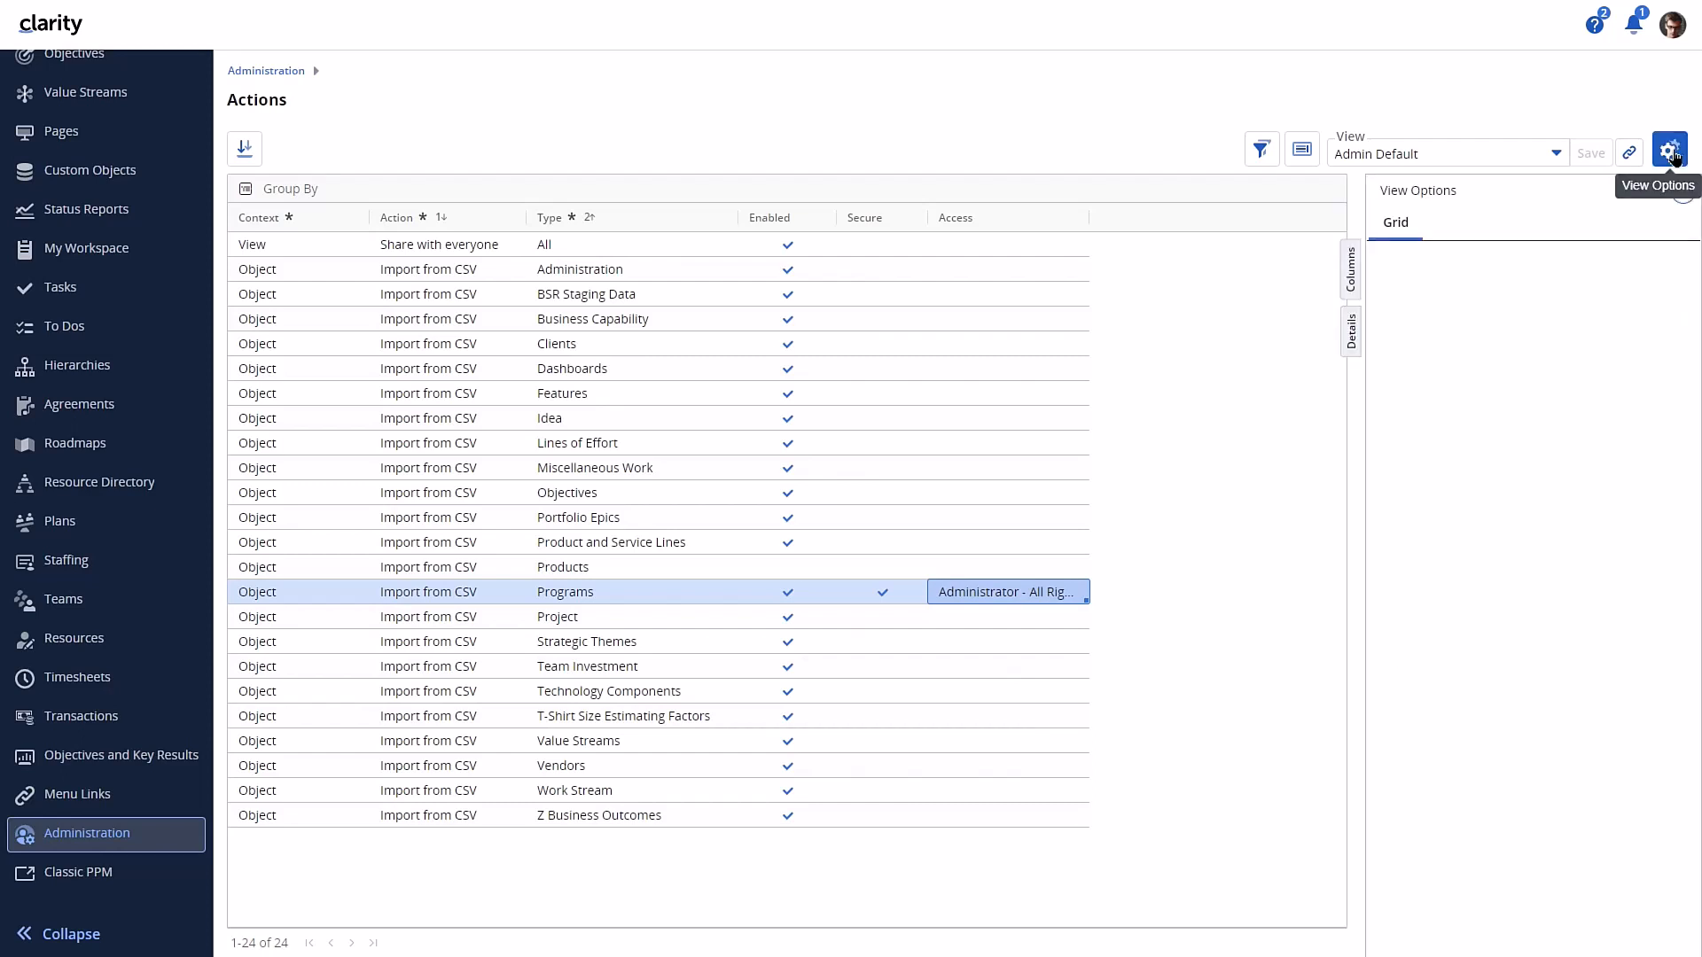
pyautogui.click(1459, 264)
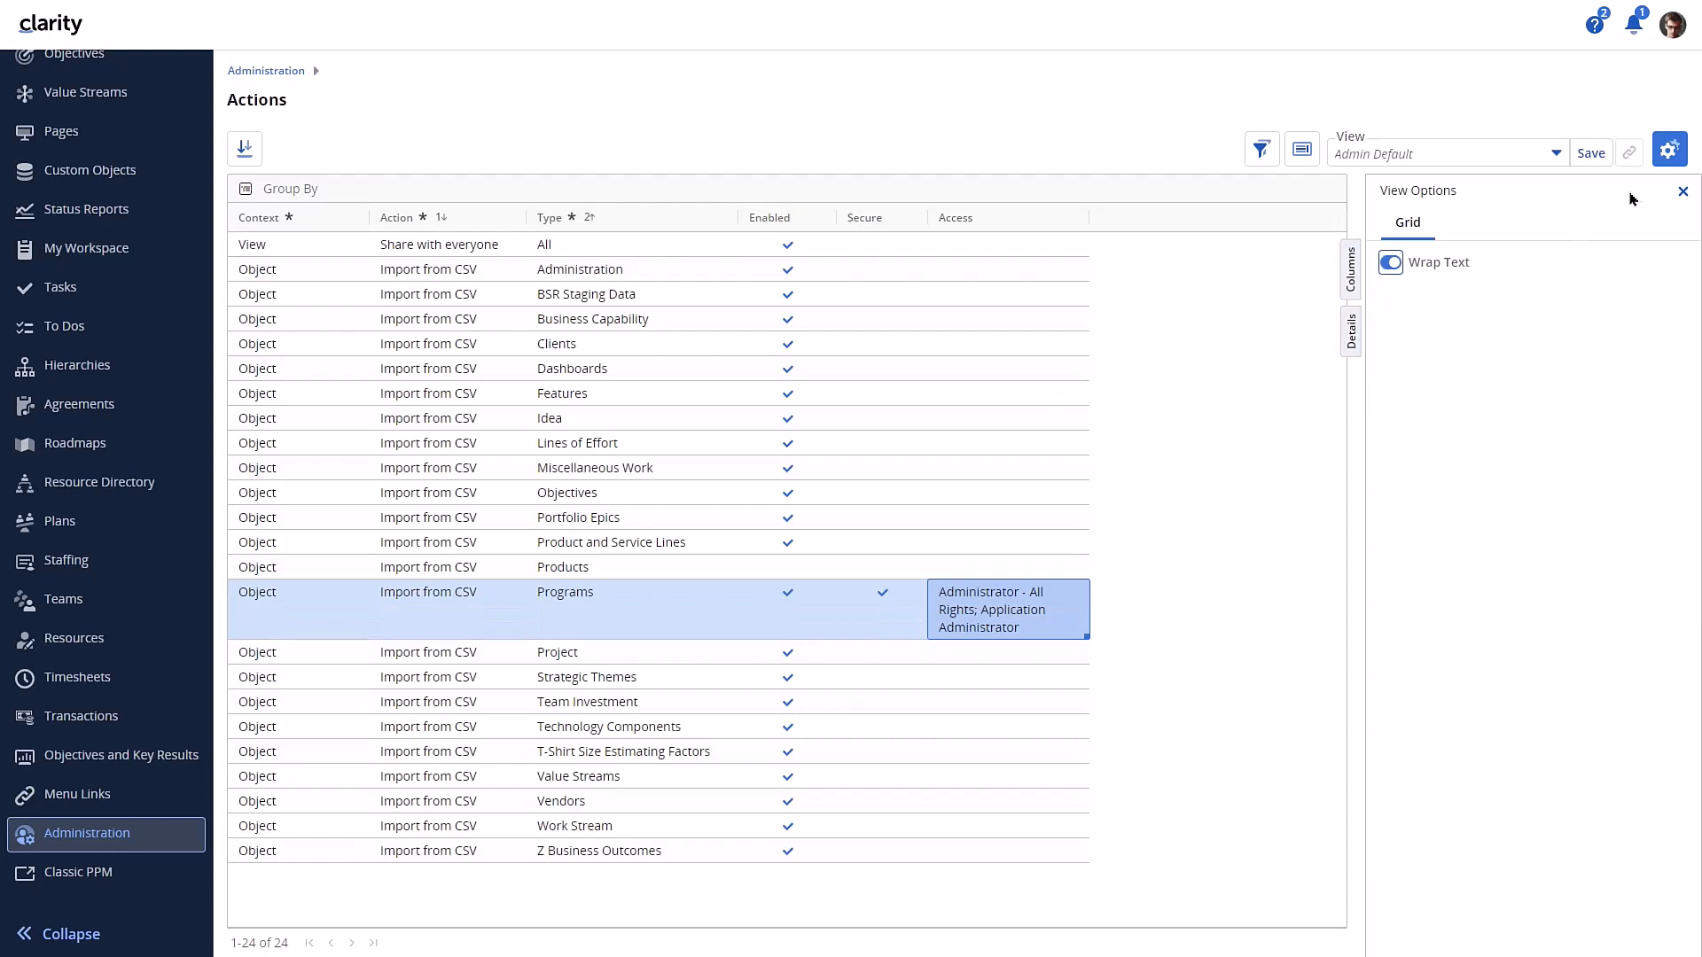
pyautogui.click(1681, 193)
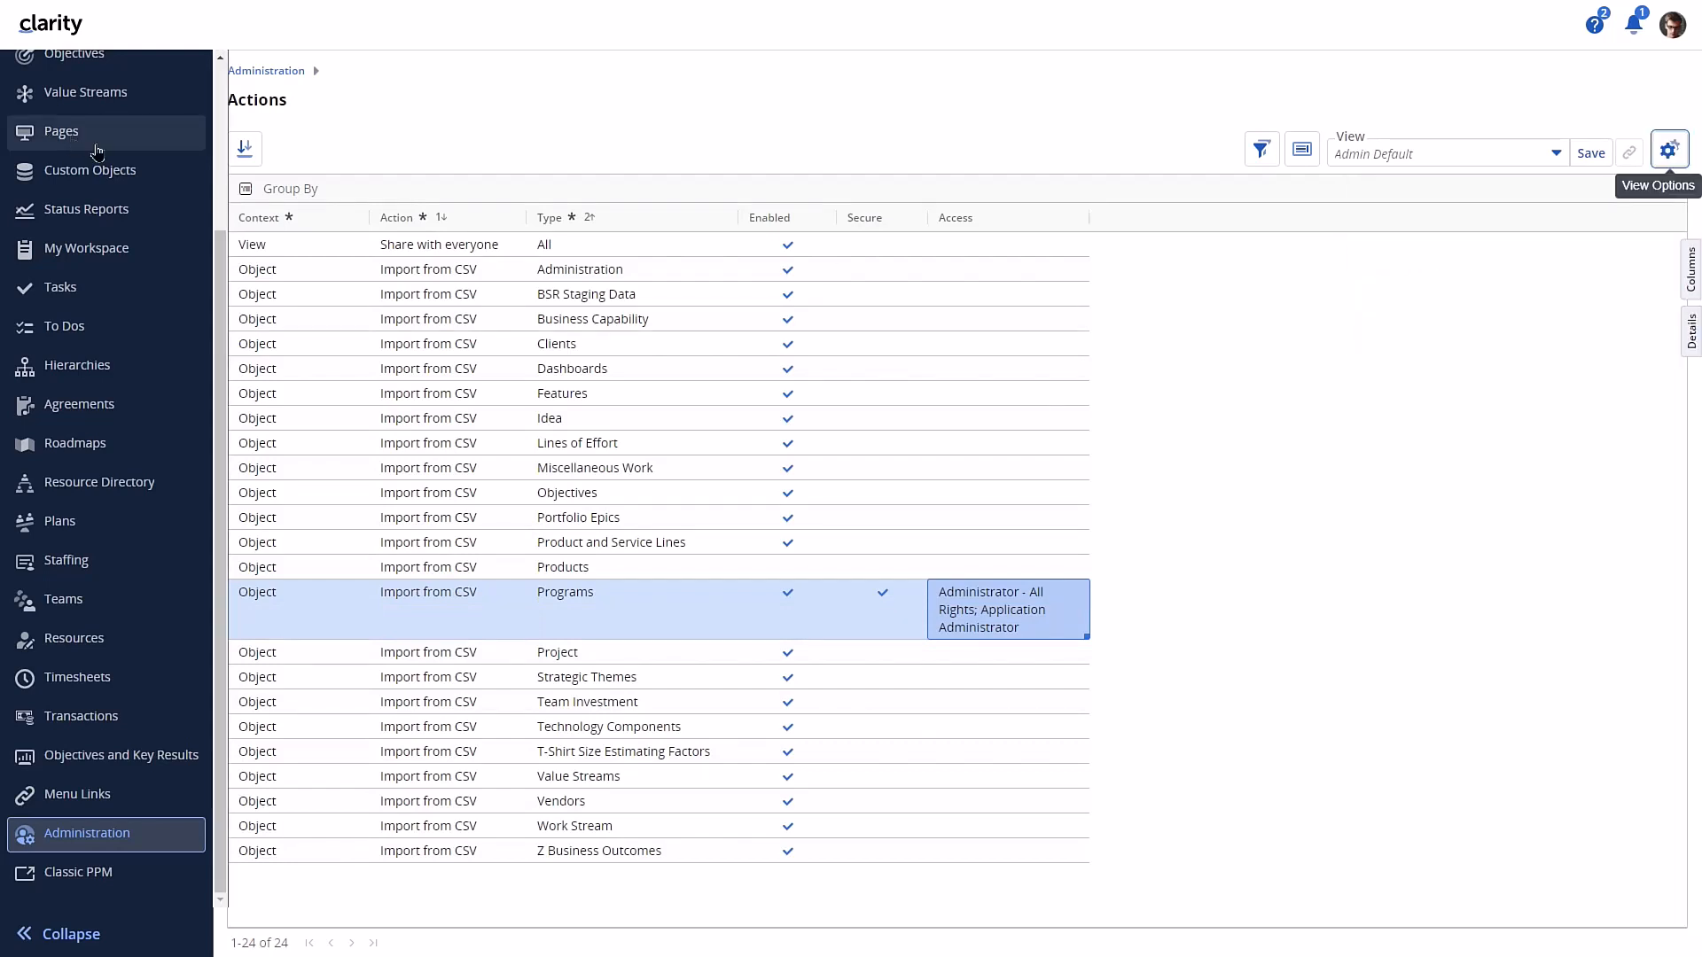
# - Check which CSV actions the Programs investment grid offers before renewing the session
pyautogui.scroll(5, 88, 164)
pyautogui.click(80, 228)
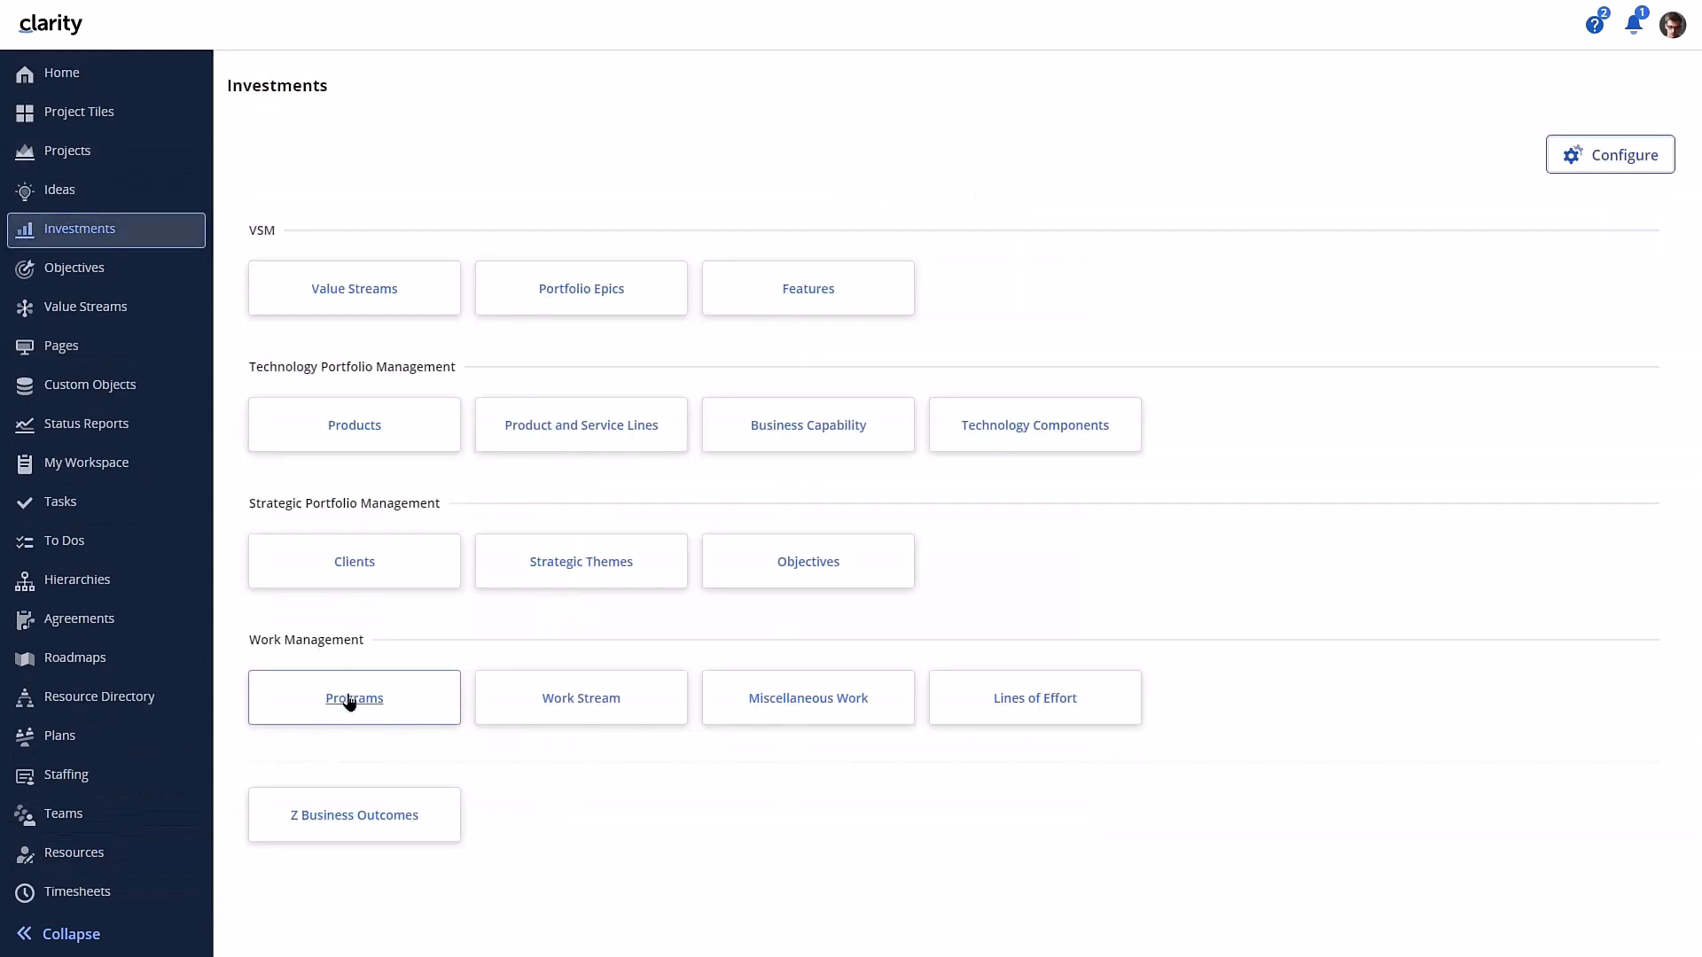
pyautogui.click(349, 698)
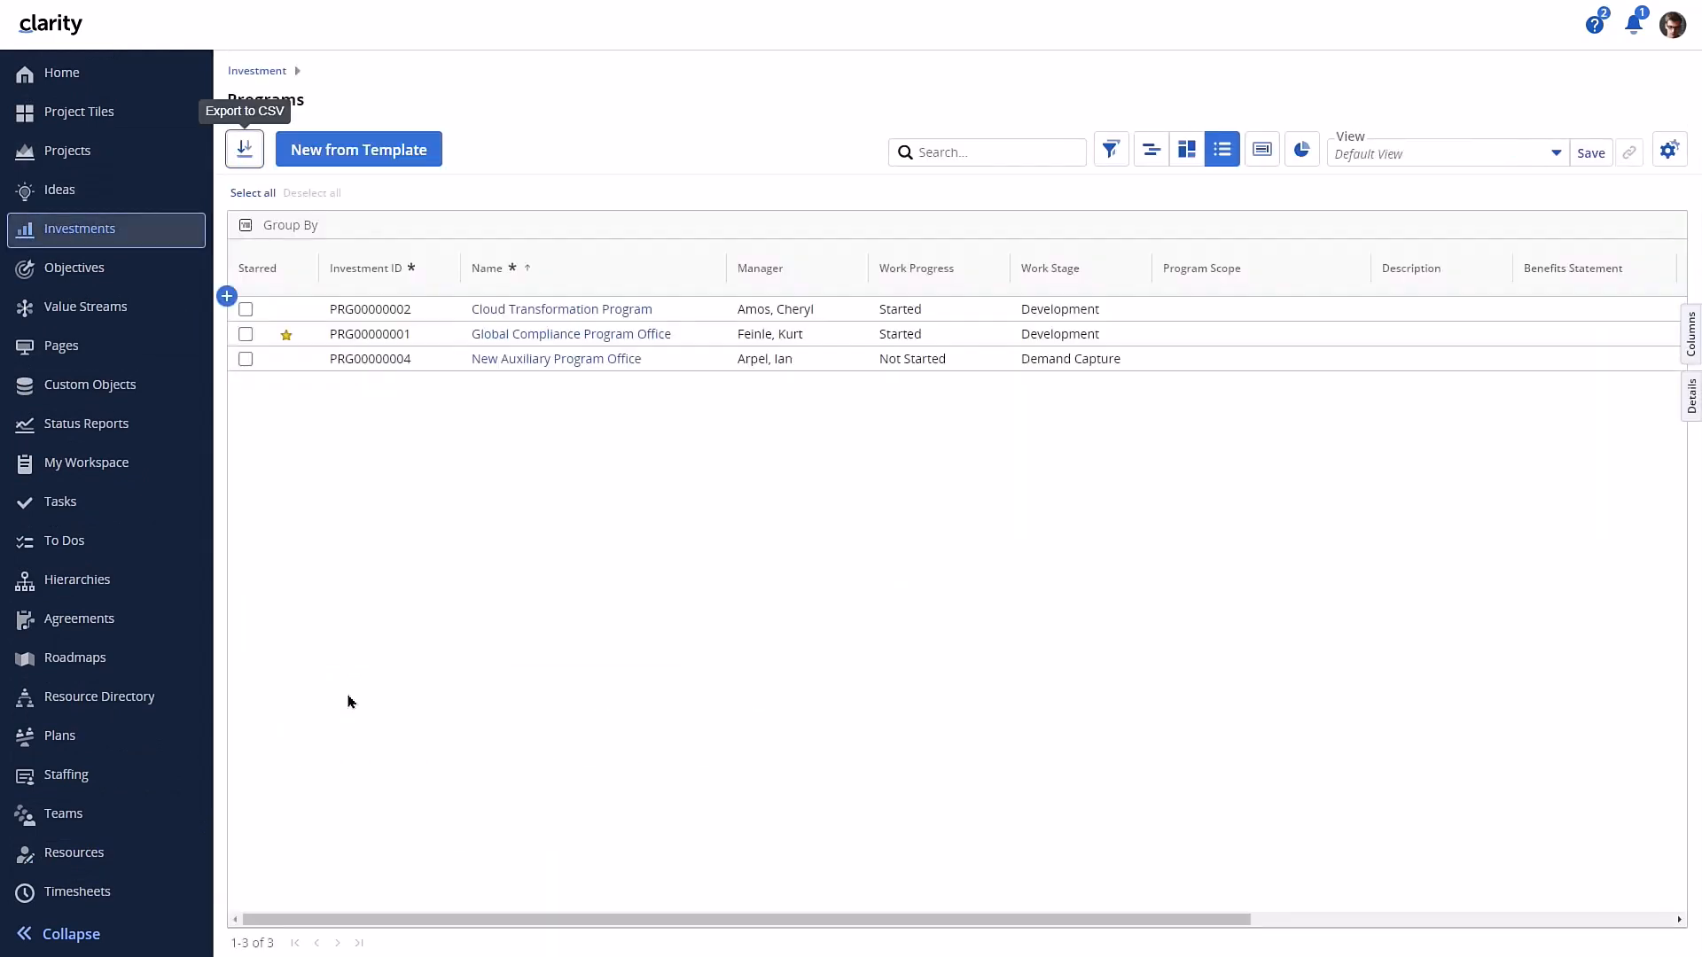
# - Log out and sign back in with the administrator username and password
pyautogui.click(1669, 29)
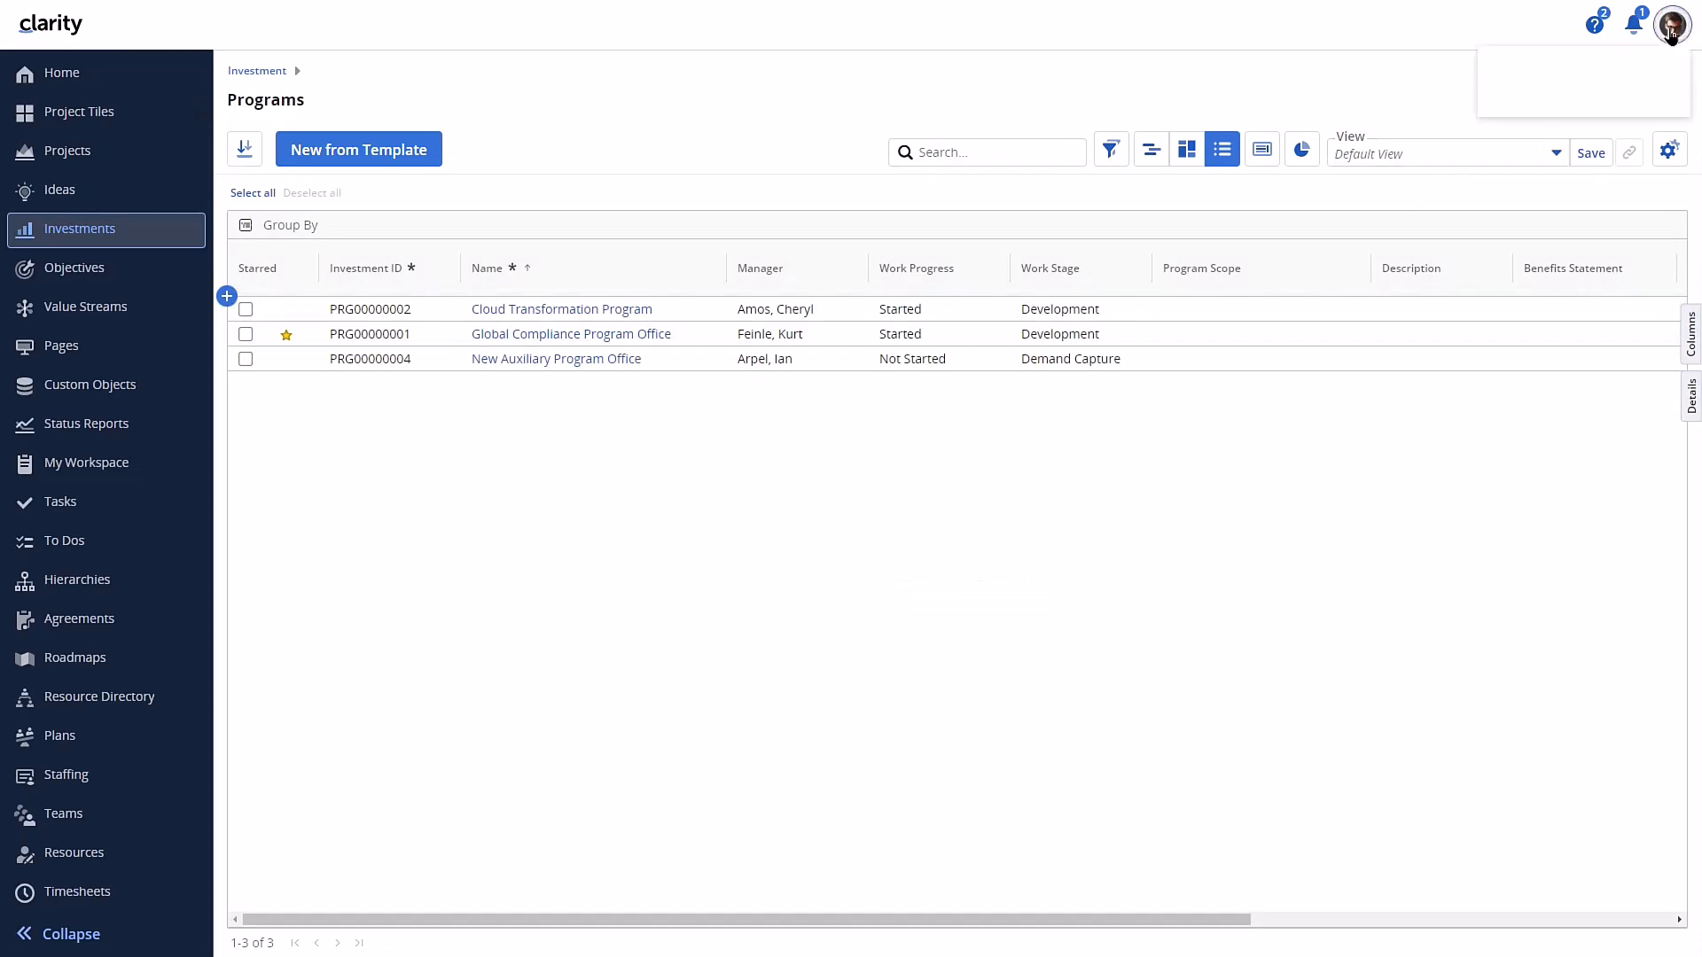
pyautogui.click(1528, 186)
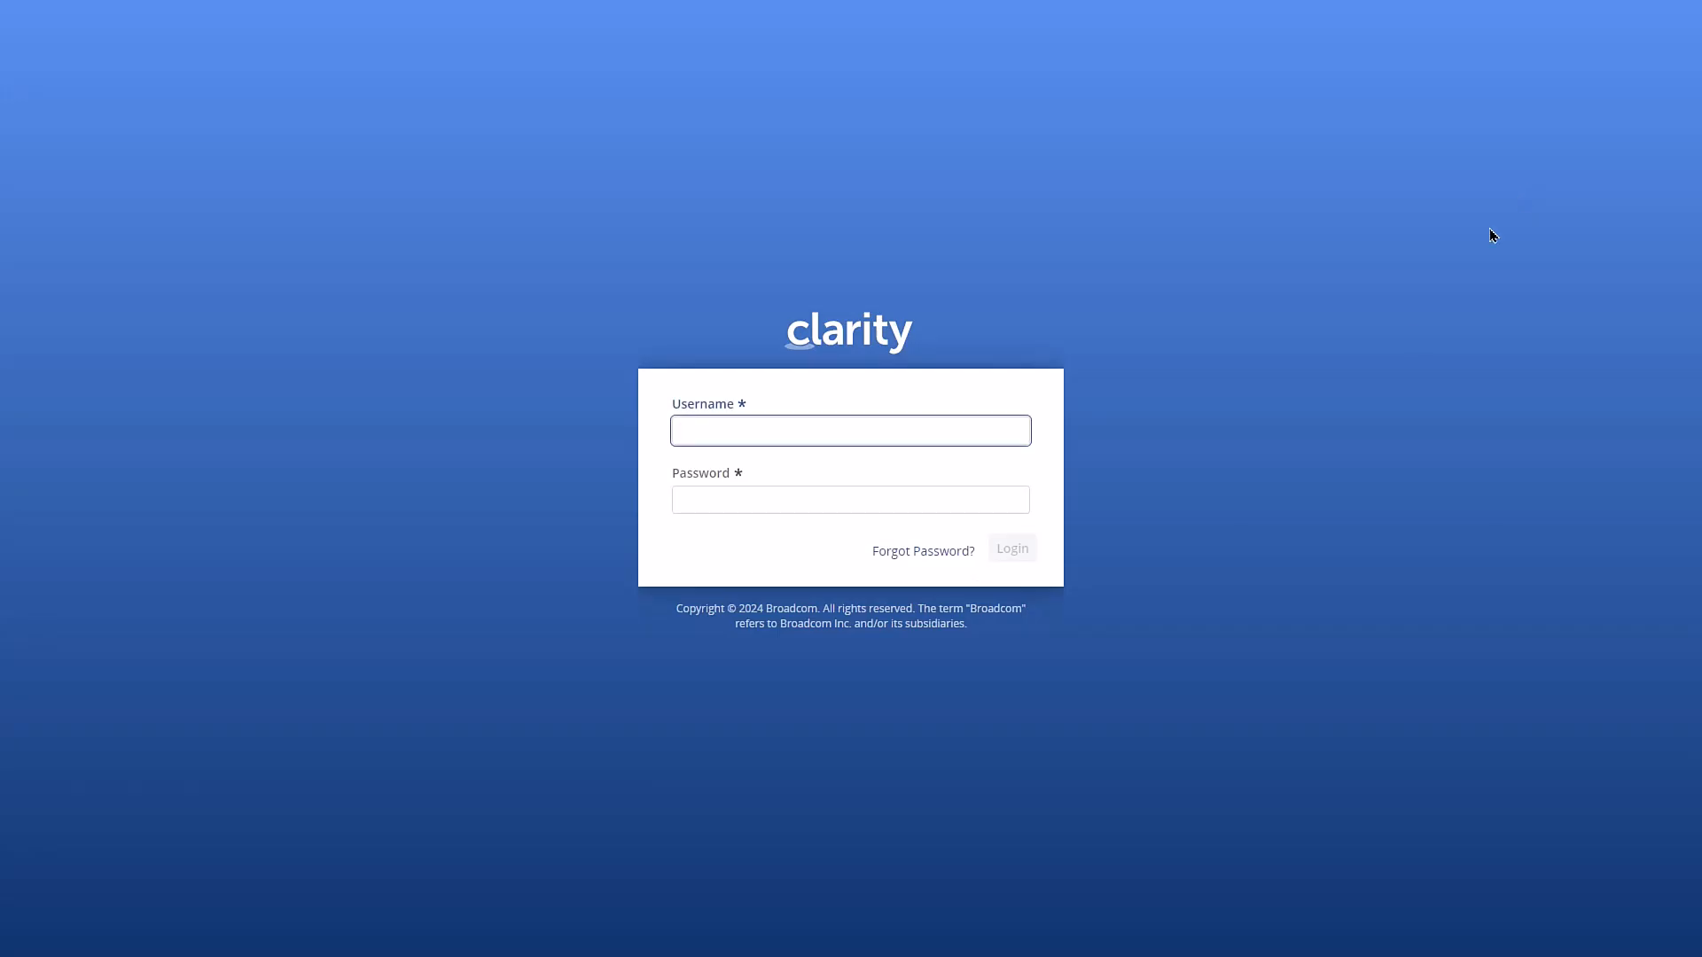
pyautogui.write('admin')
pyautogui.press('Tab')
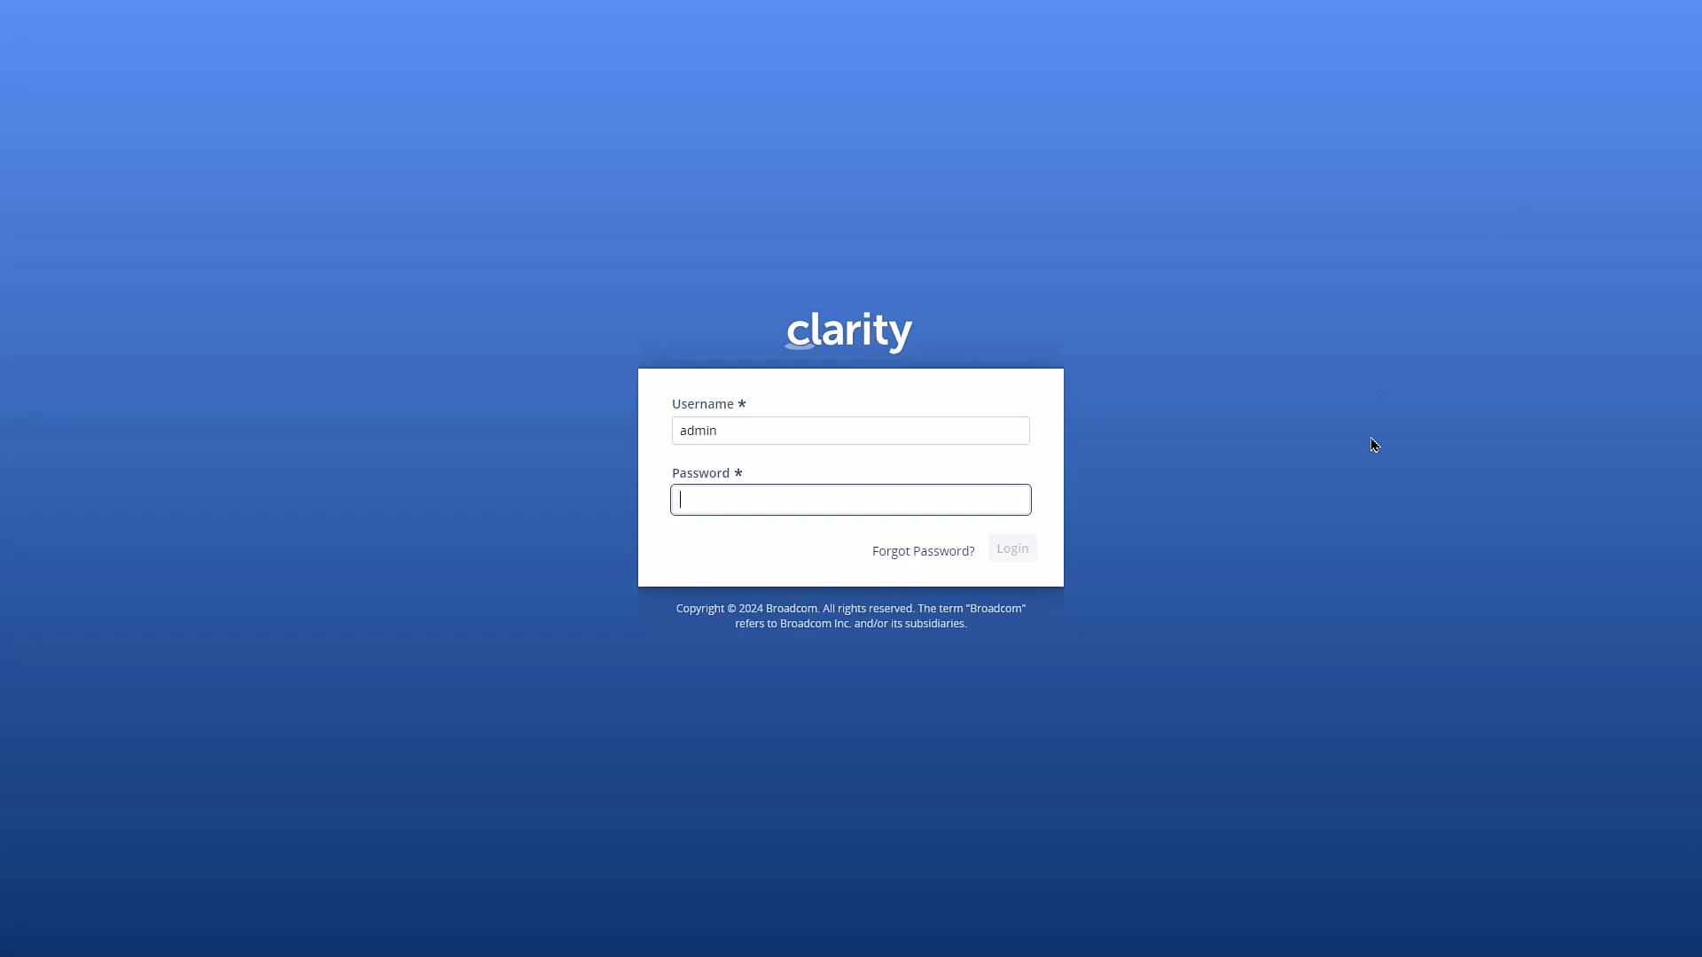
pyautogui.write('admin')
pyautogui.press('Return')
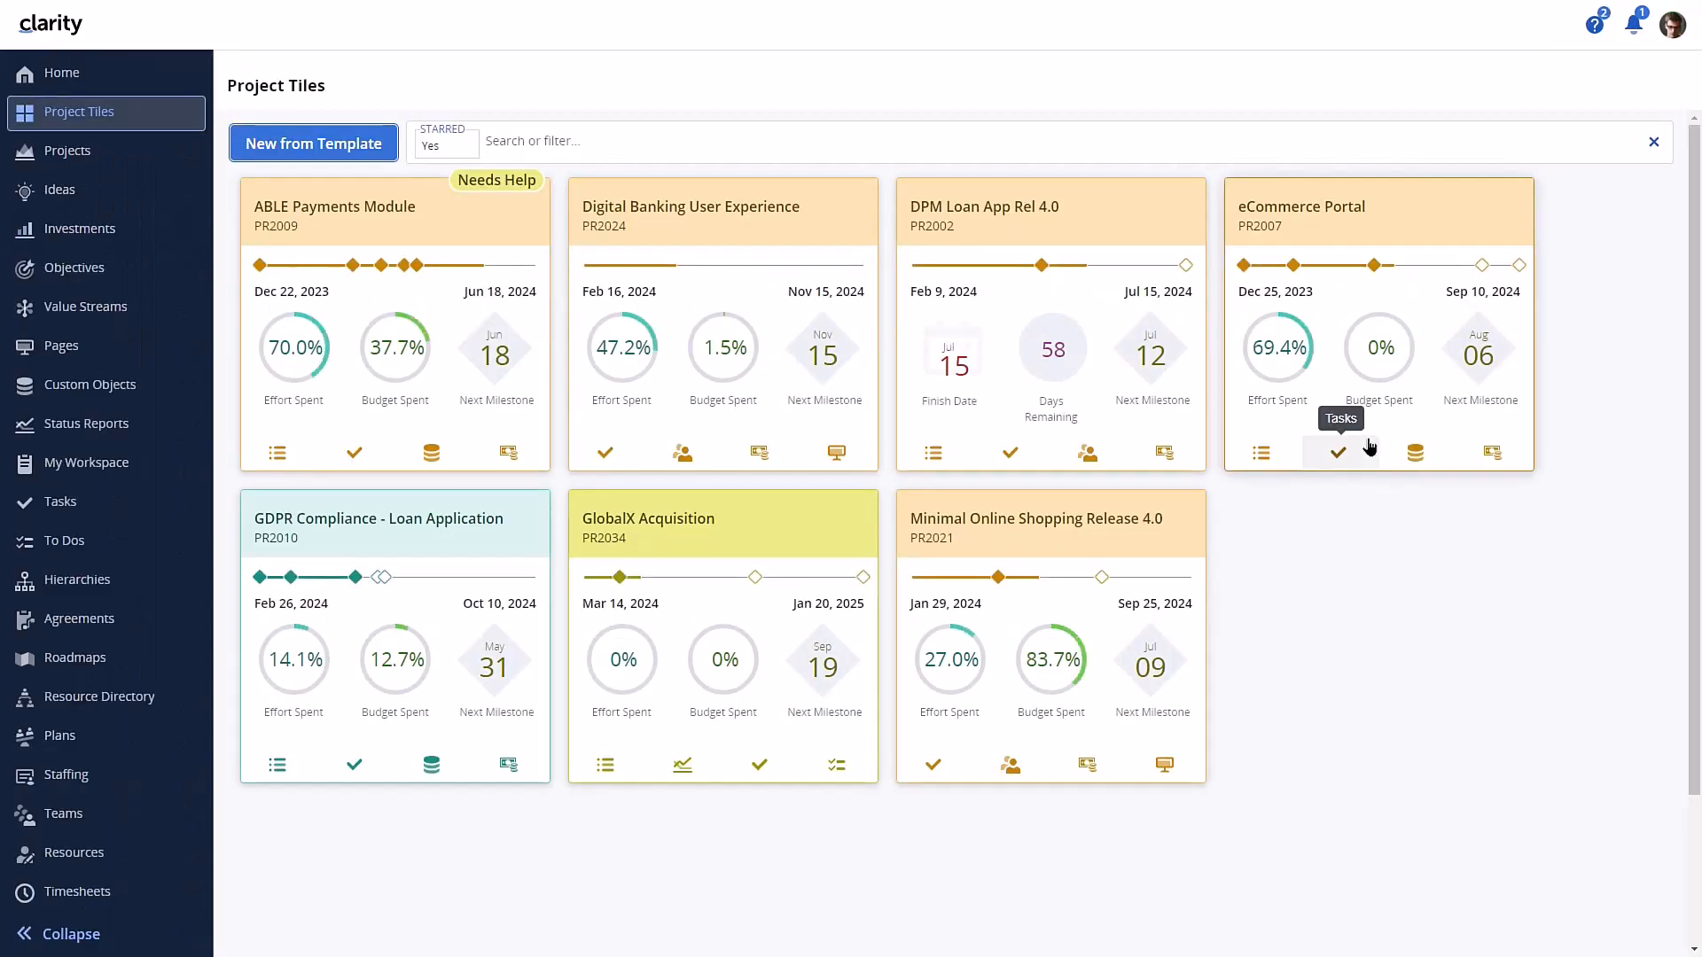
# - Check the CSV actions offered on the Programs investment grid in the new session
pyautogui.click(126, 248)
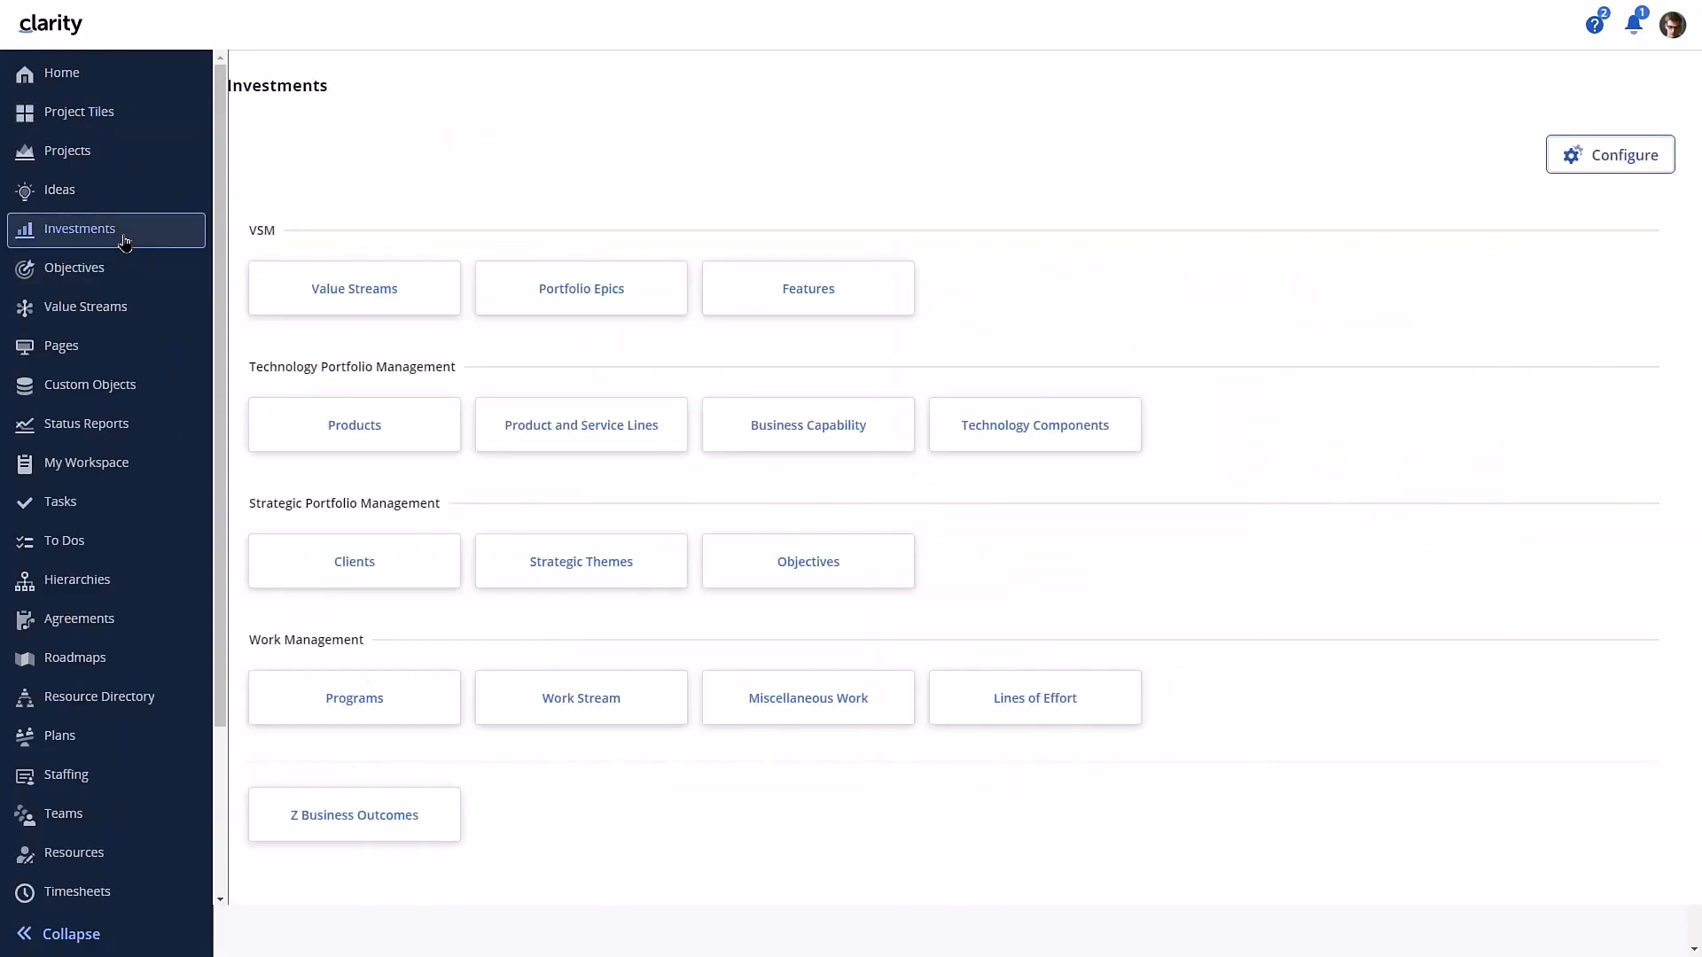
pyautogui.click(357, 698)
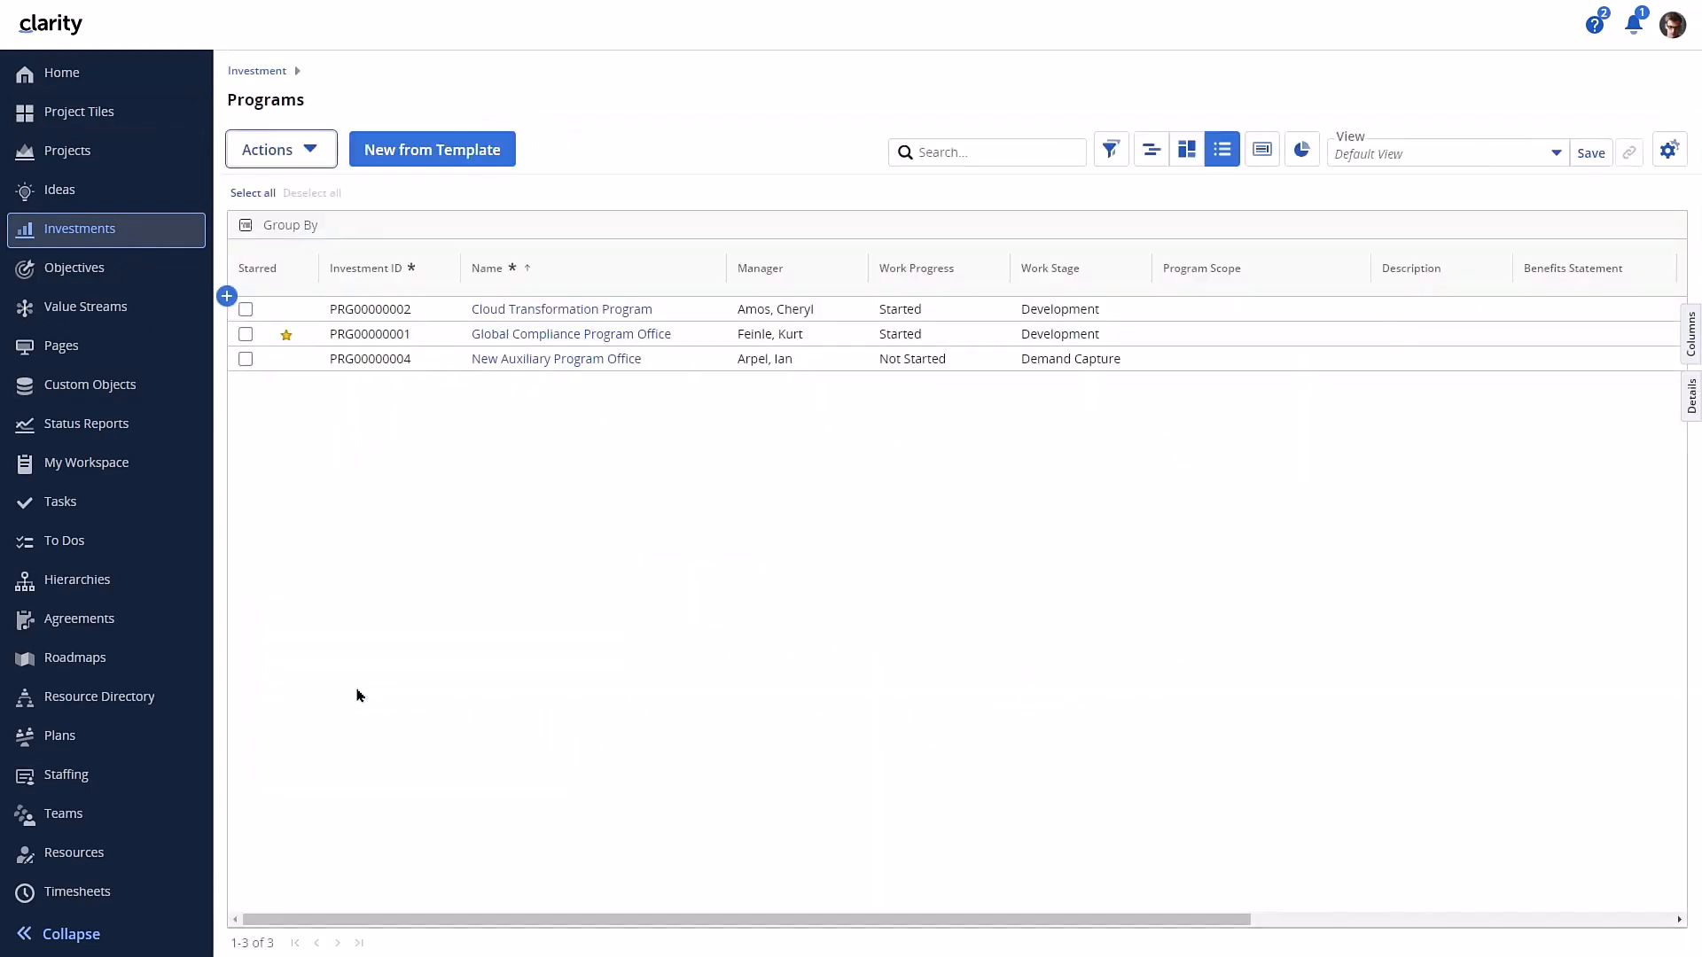
pyautogui.click(312, 153)
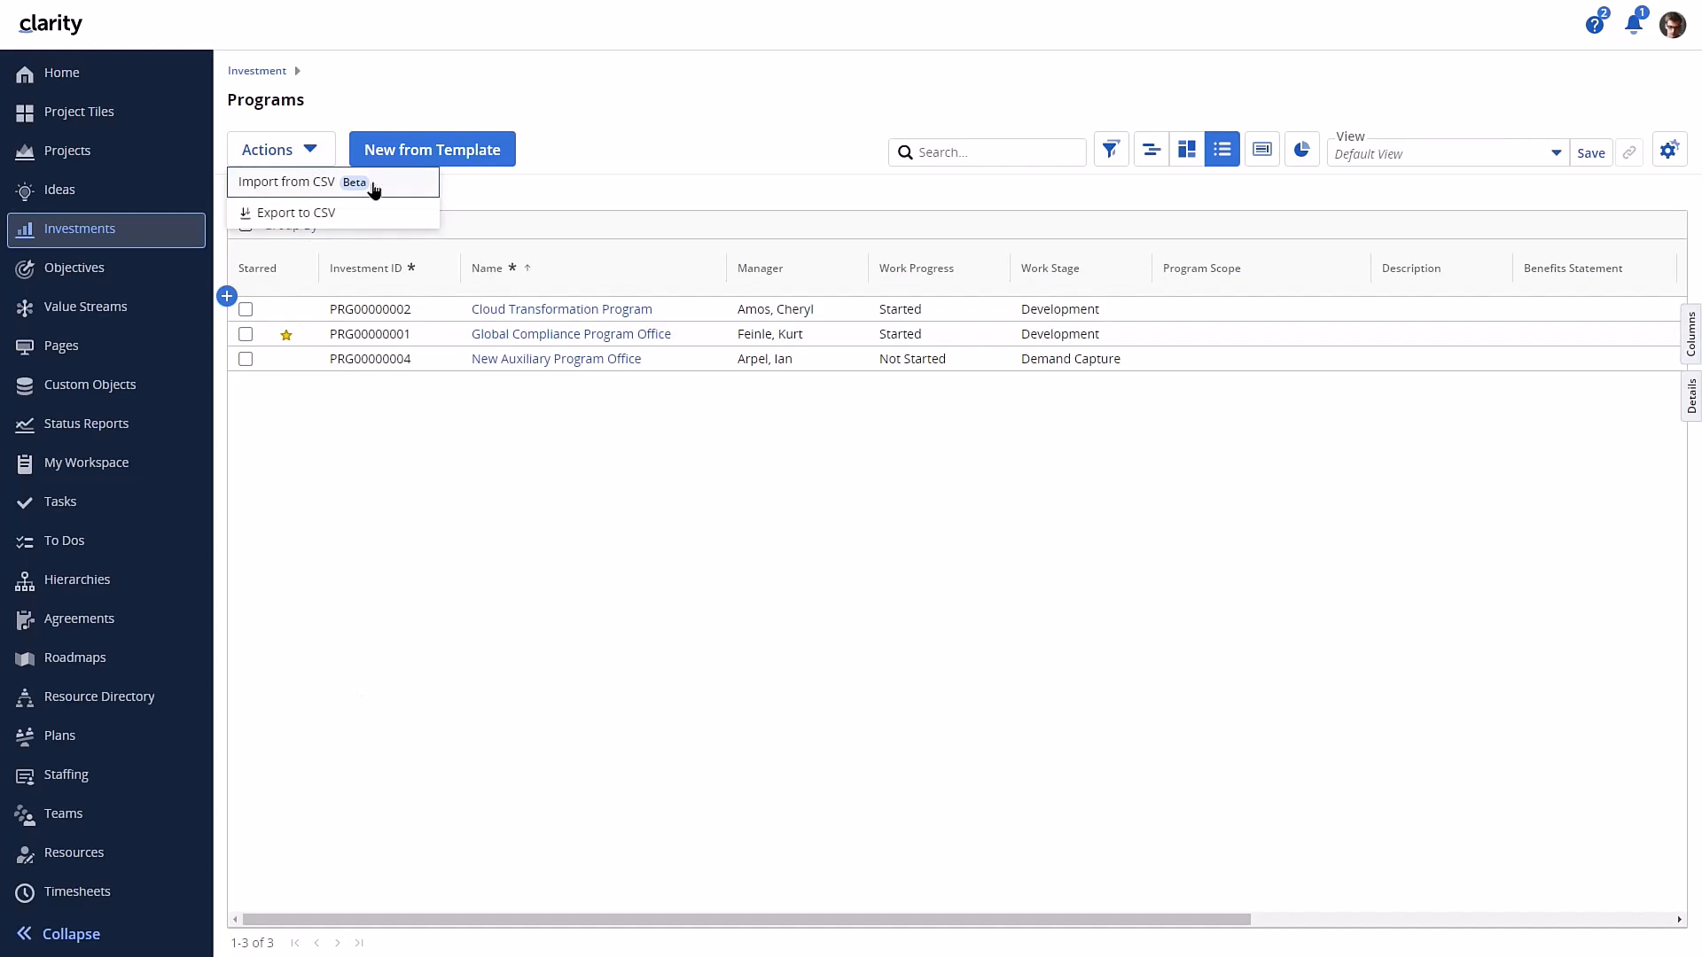
# - In the administration list of actions, start a conditional formatting rule with the condition Secure = Yes
pyautogui.scroll(-3, 161, 674)
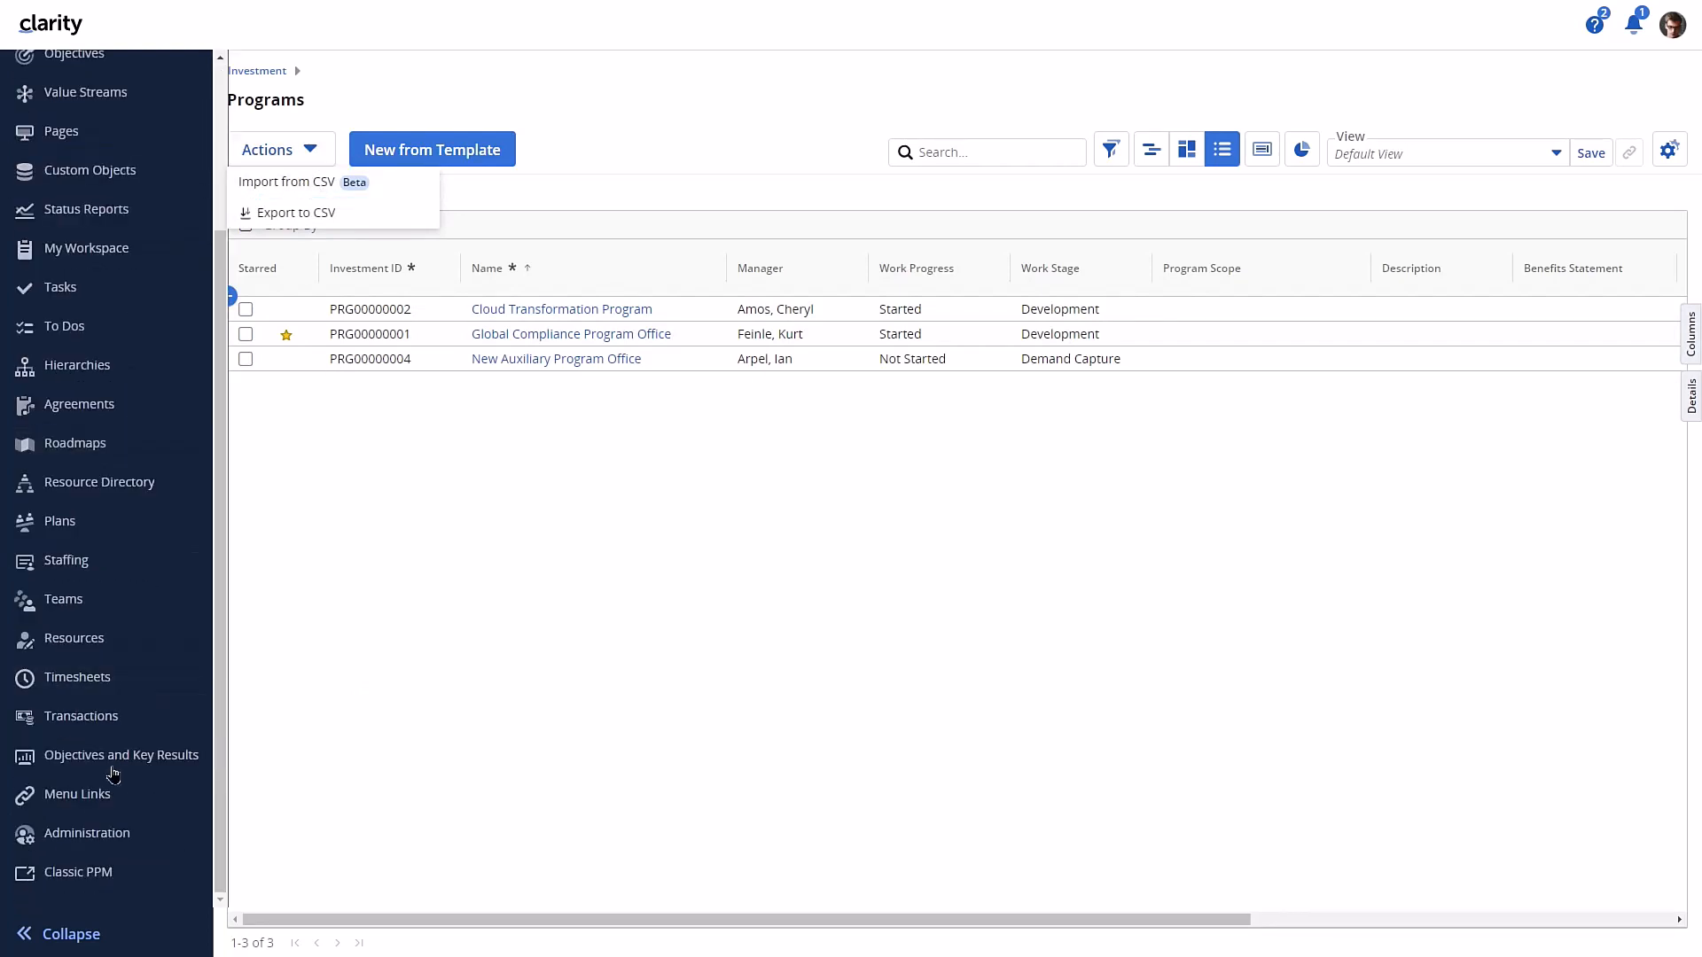
pyautogui.click(87, 834)
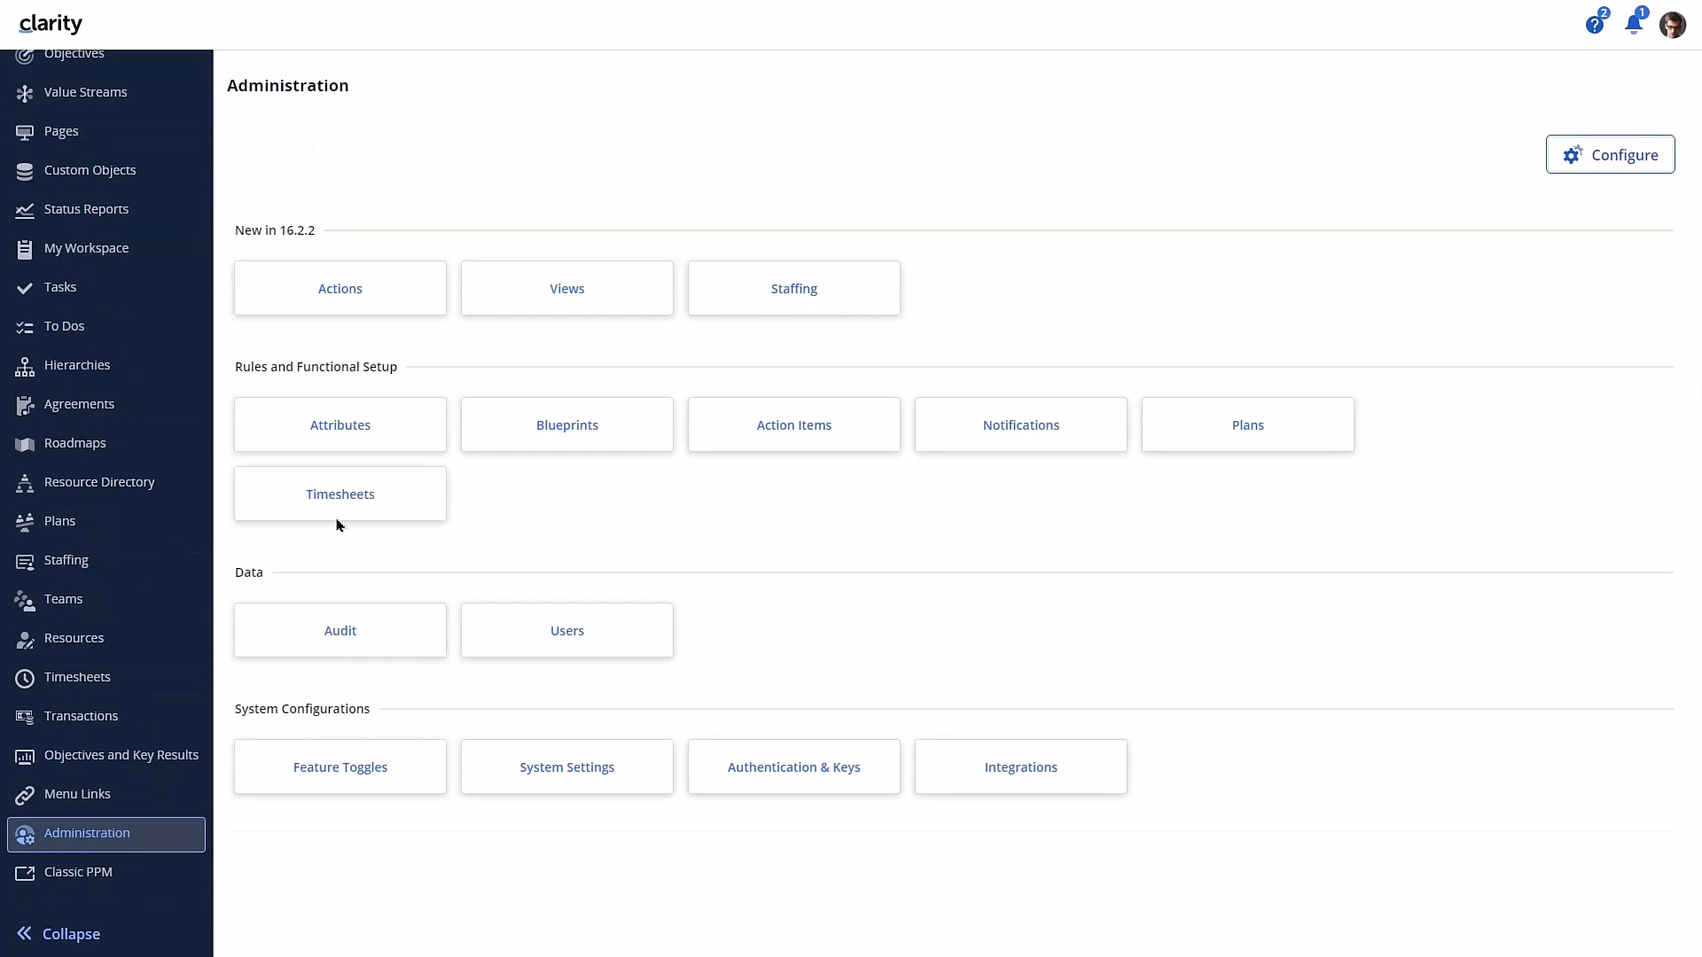
pyautogui.click(358, 305)
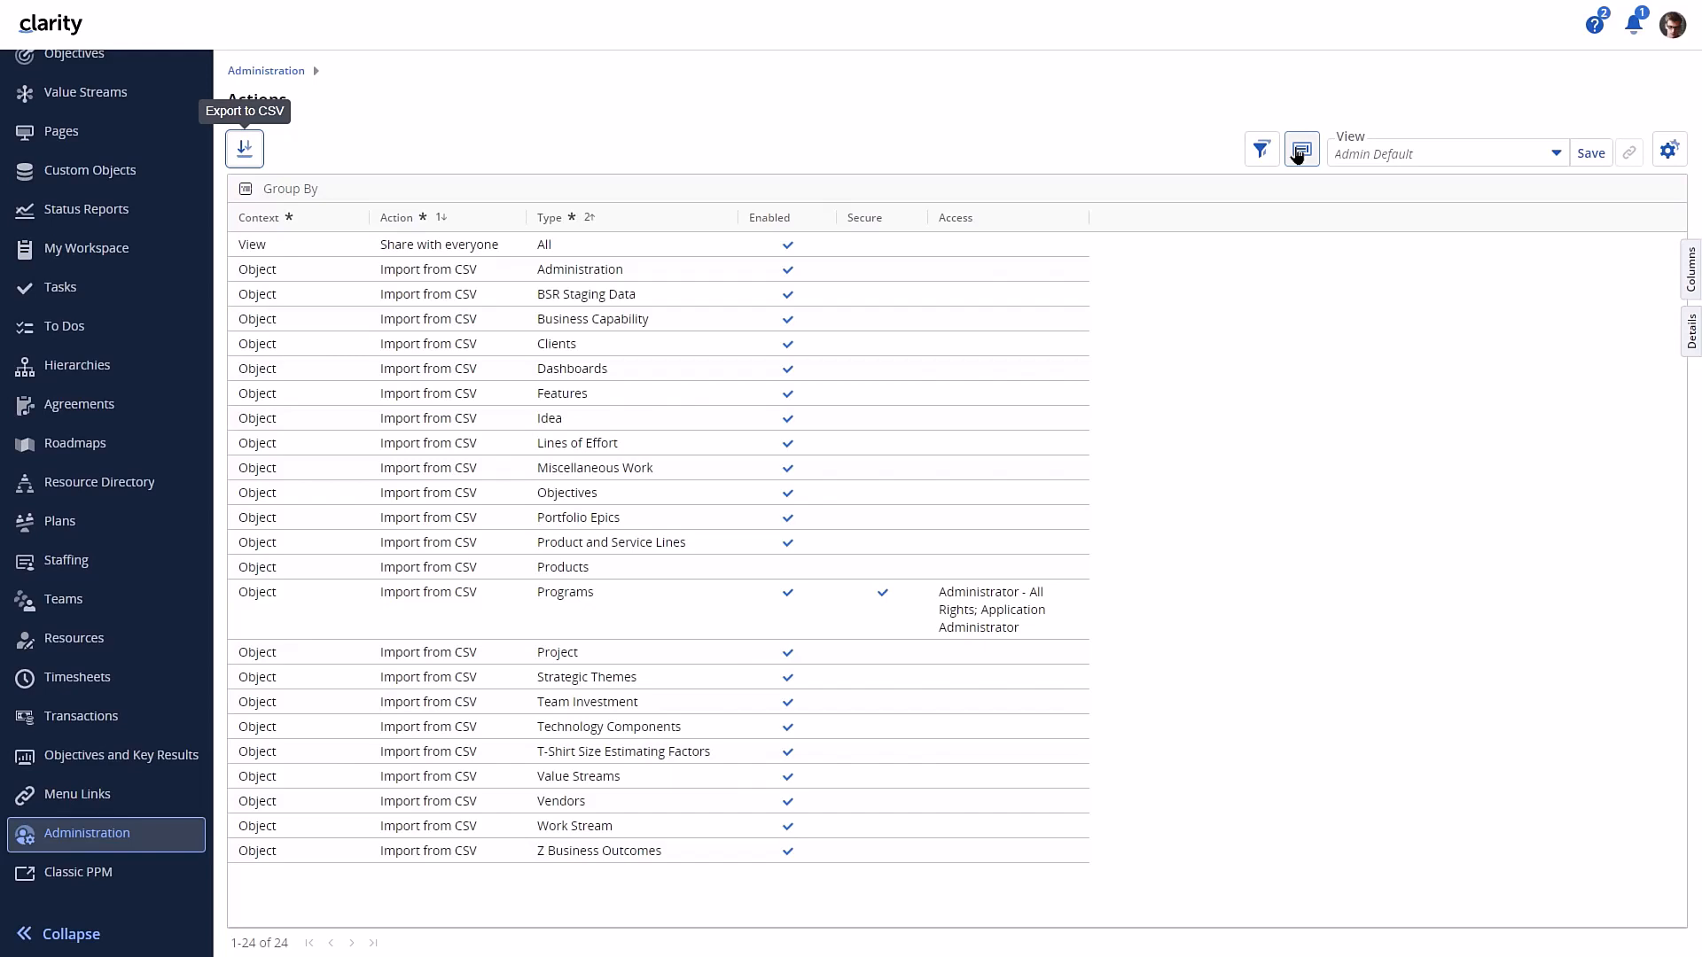
pyautogui.click(1300, 153)
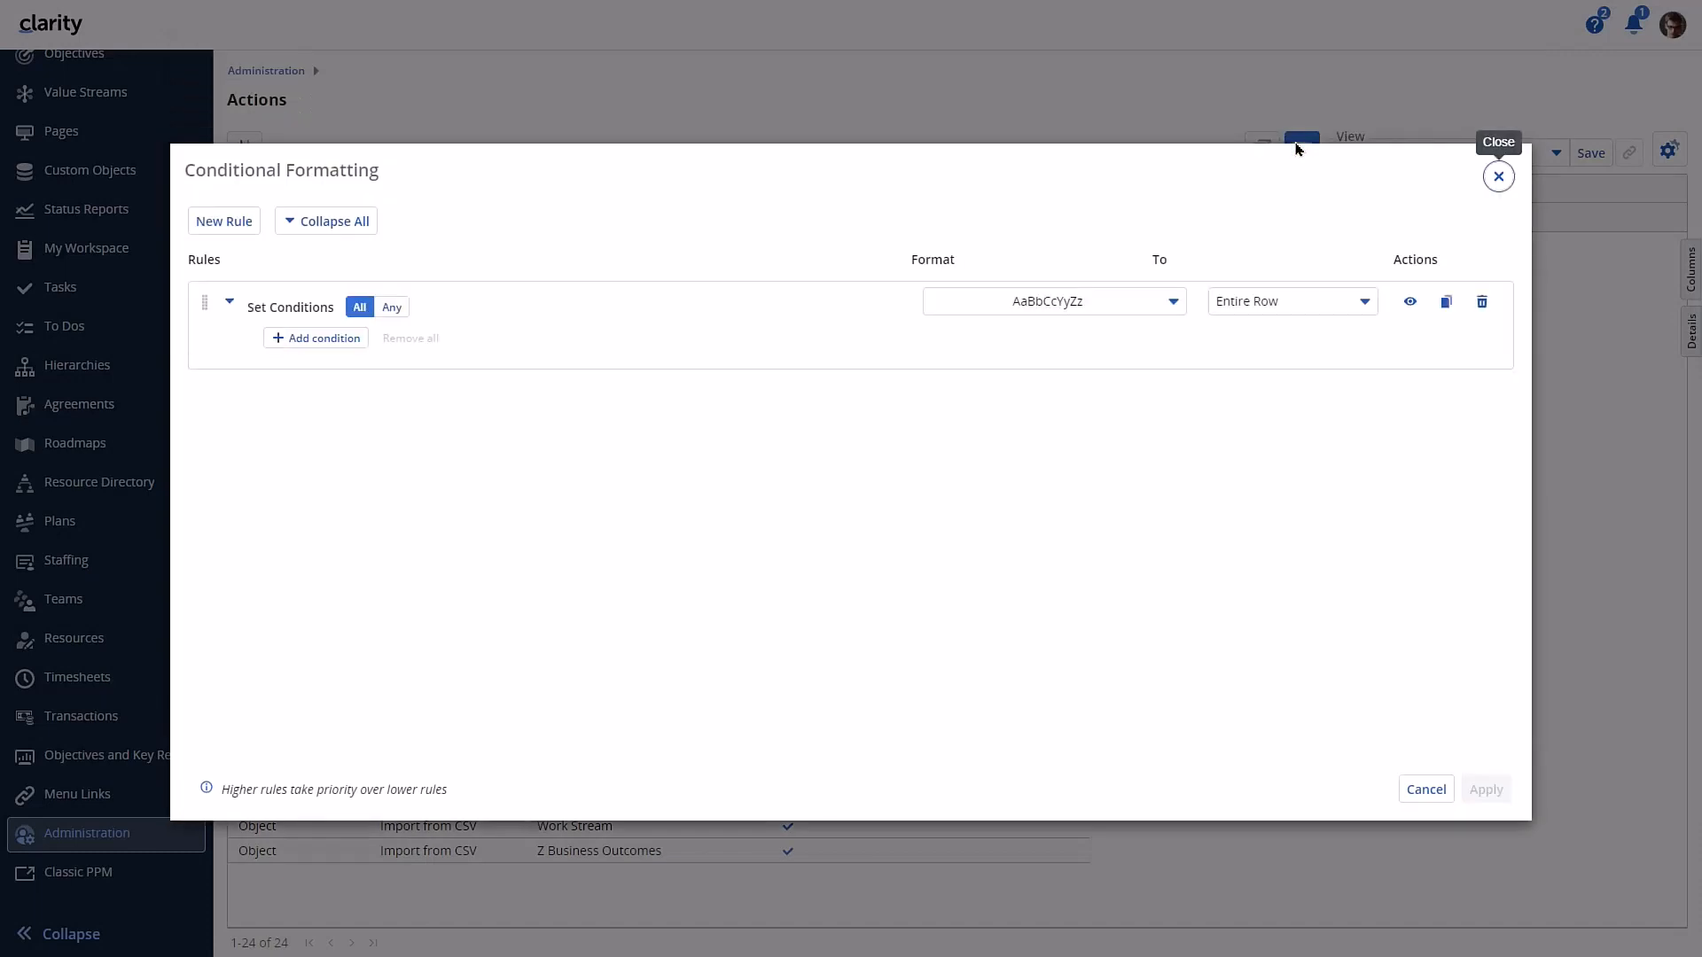
pyautogui.click(284, 340)
pyautogui.write('s')
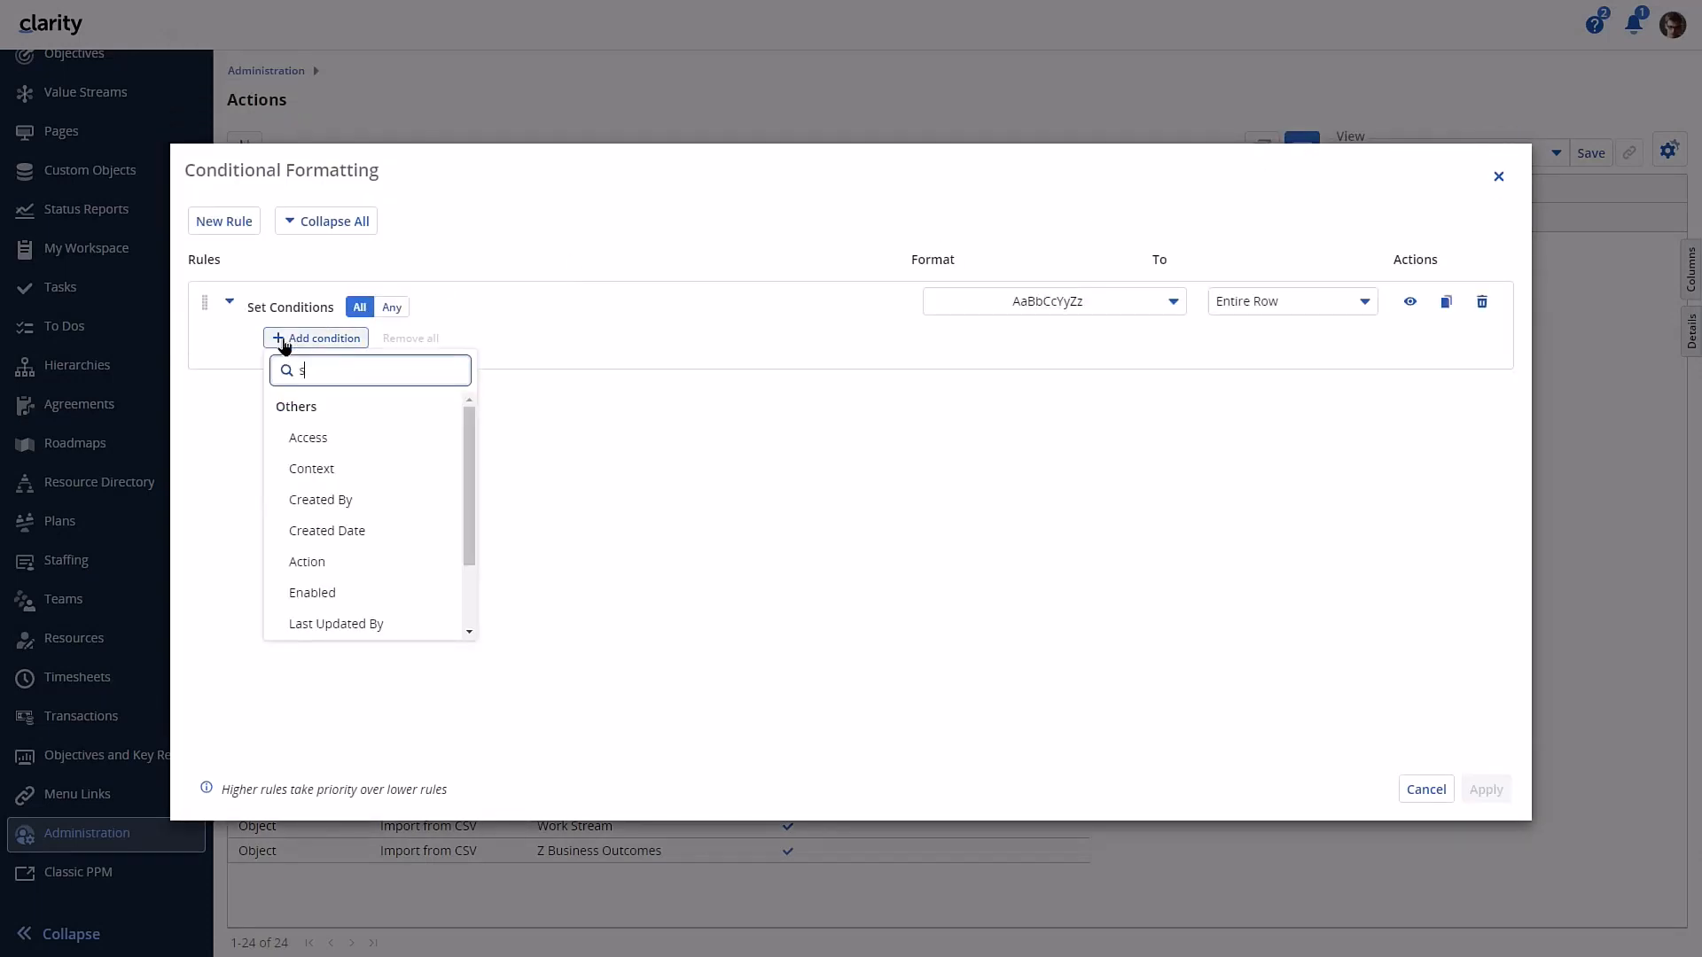
pyautogui.write('ecur')
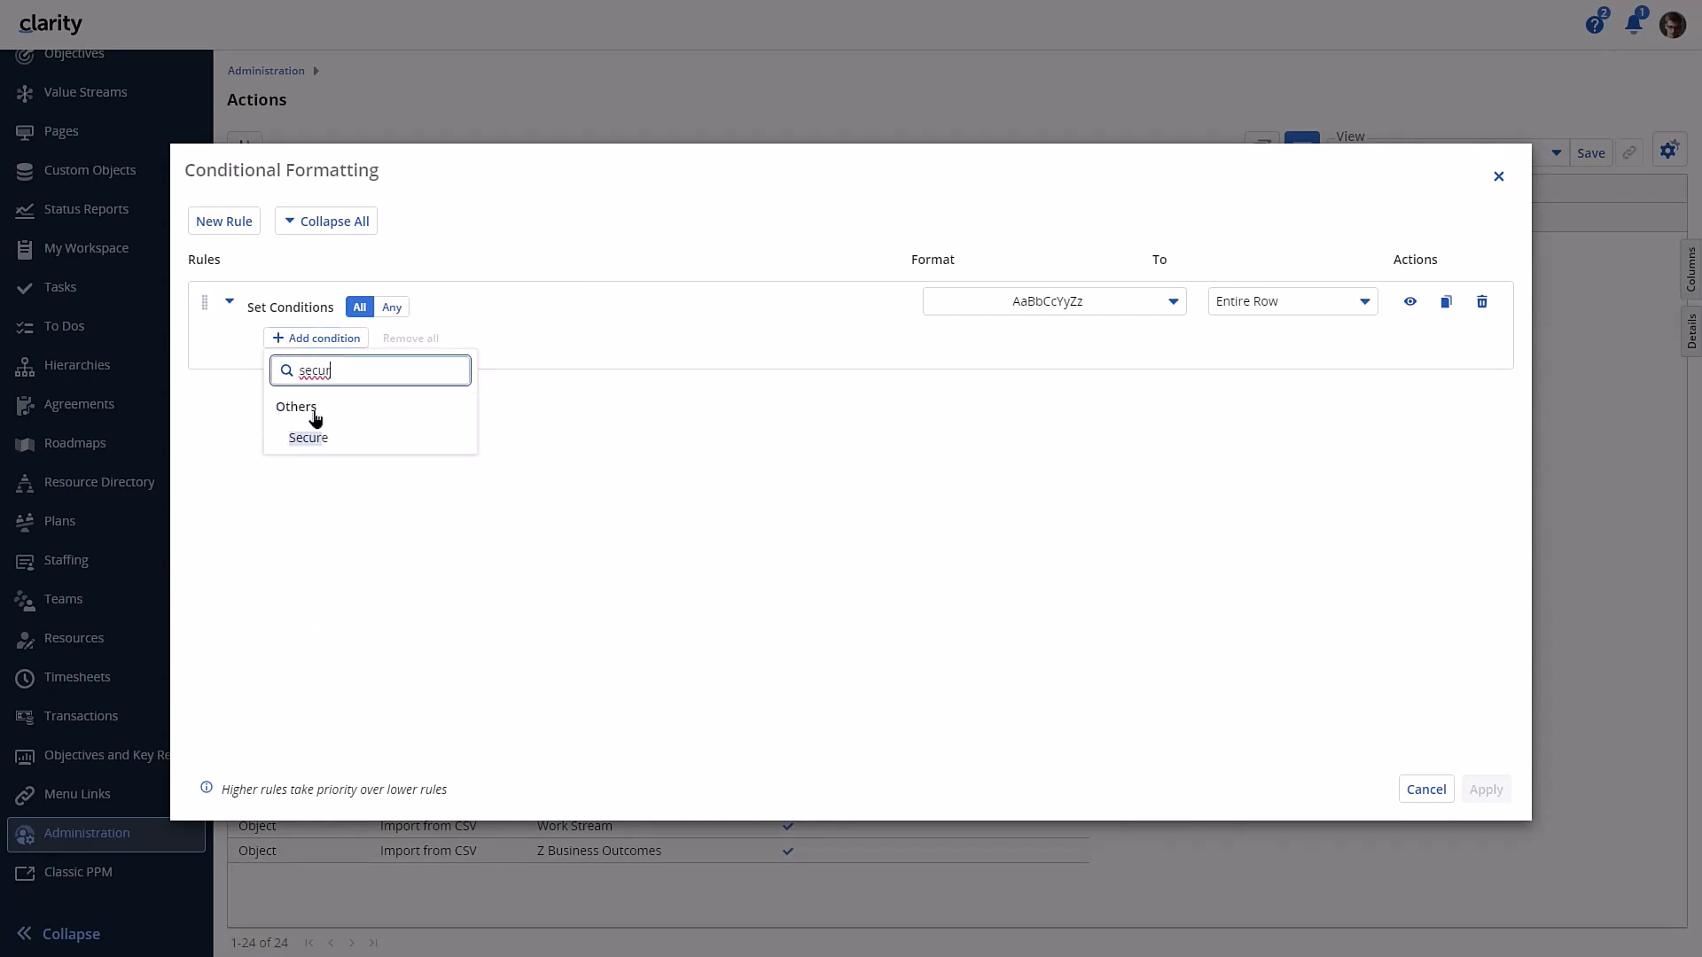
pyautogui.click(321, 436)
pyautogui.click(319, 437)
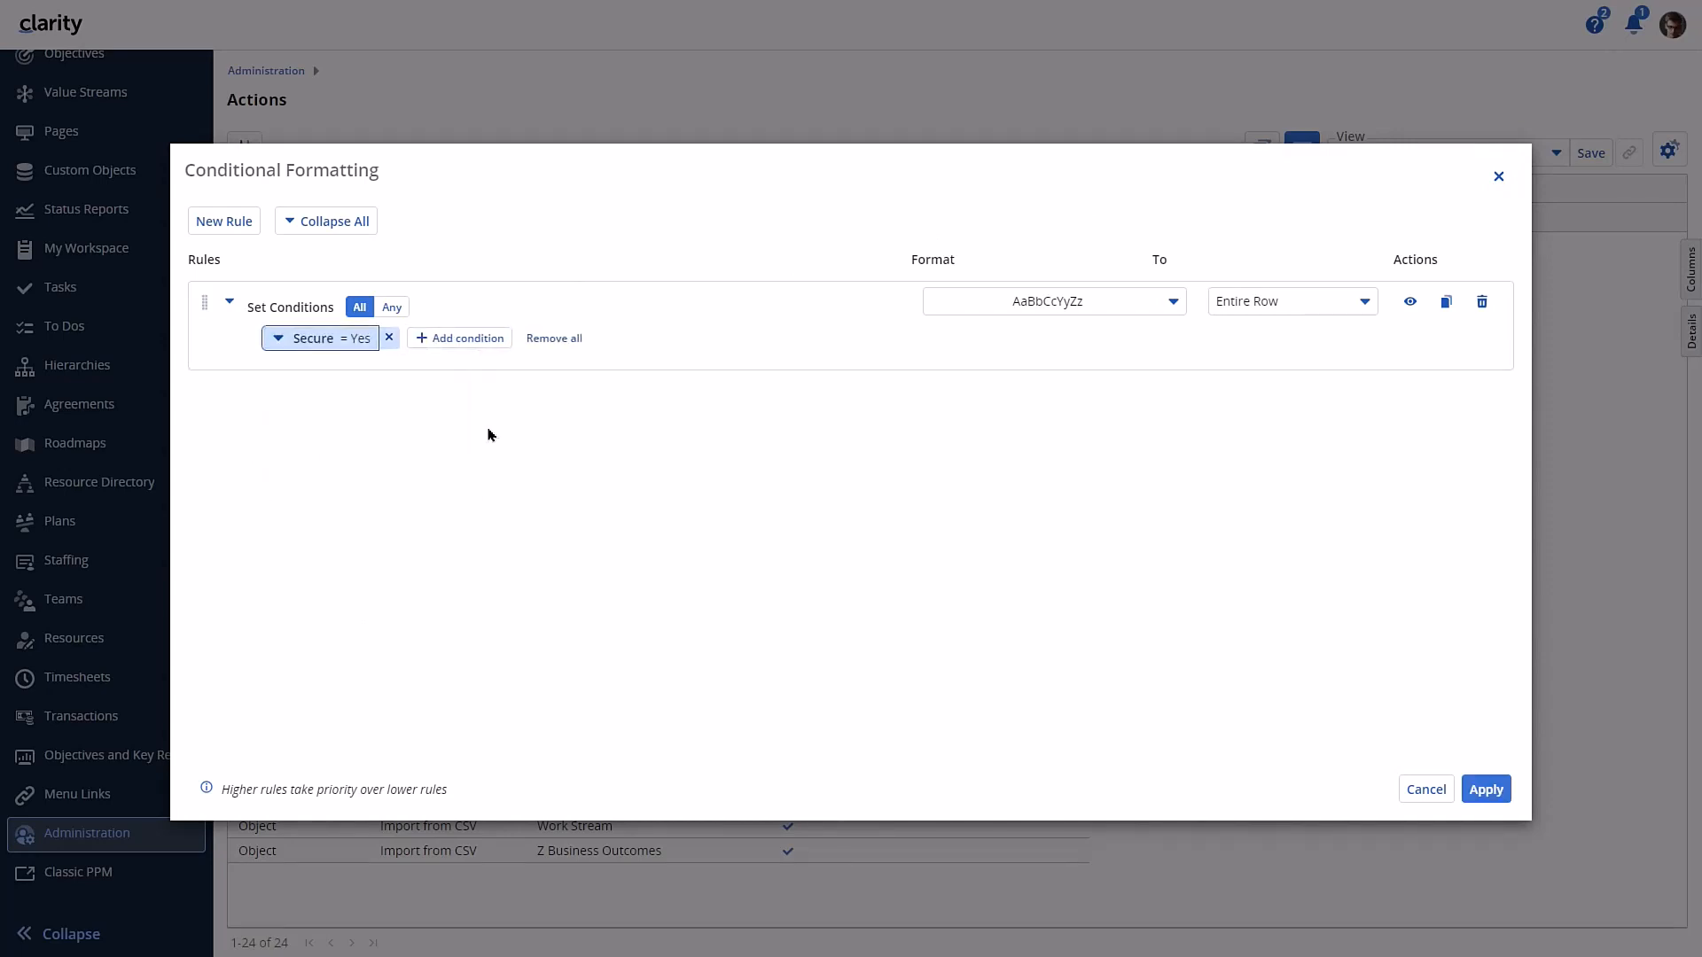
# - Try a magenta background with bold, near-white text as the format of the Secure = Yes rule
pyautogui.click(1110, 310)
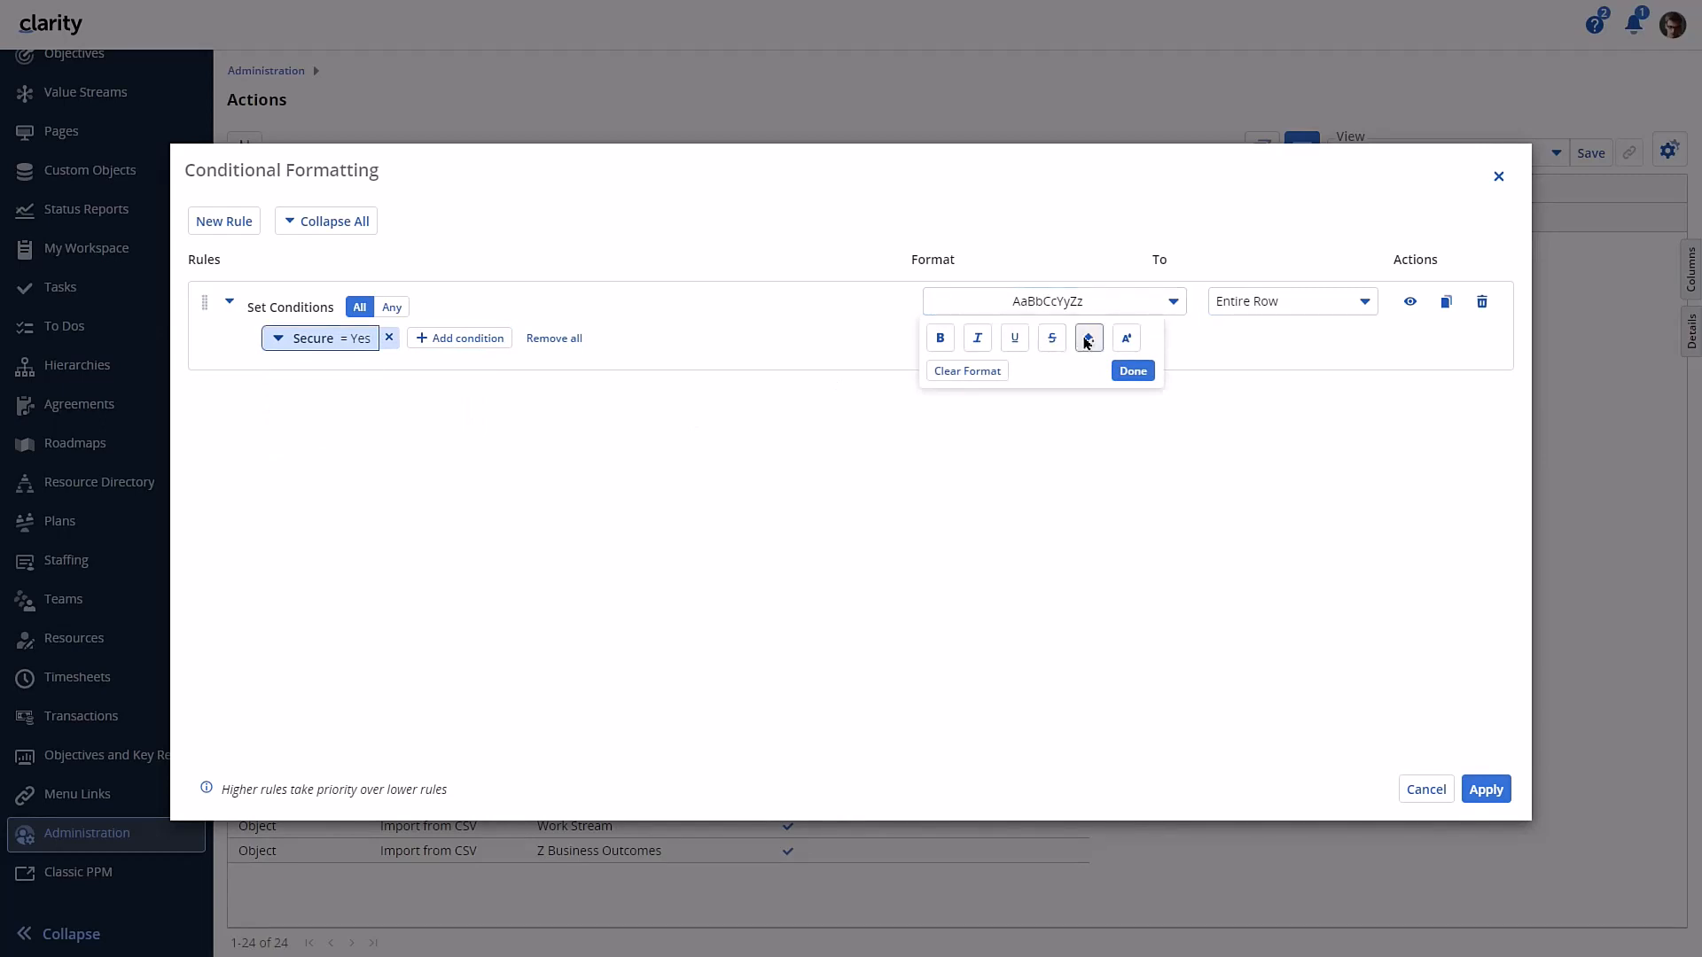
pyautogui.click(1087, 340)
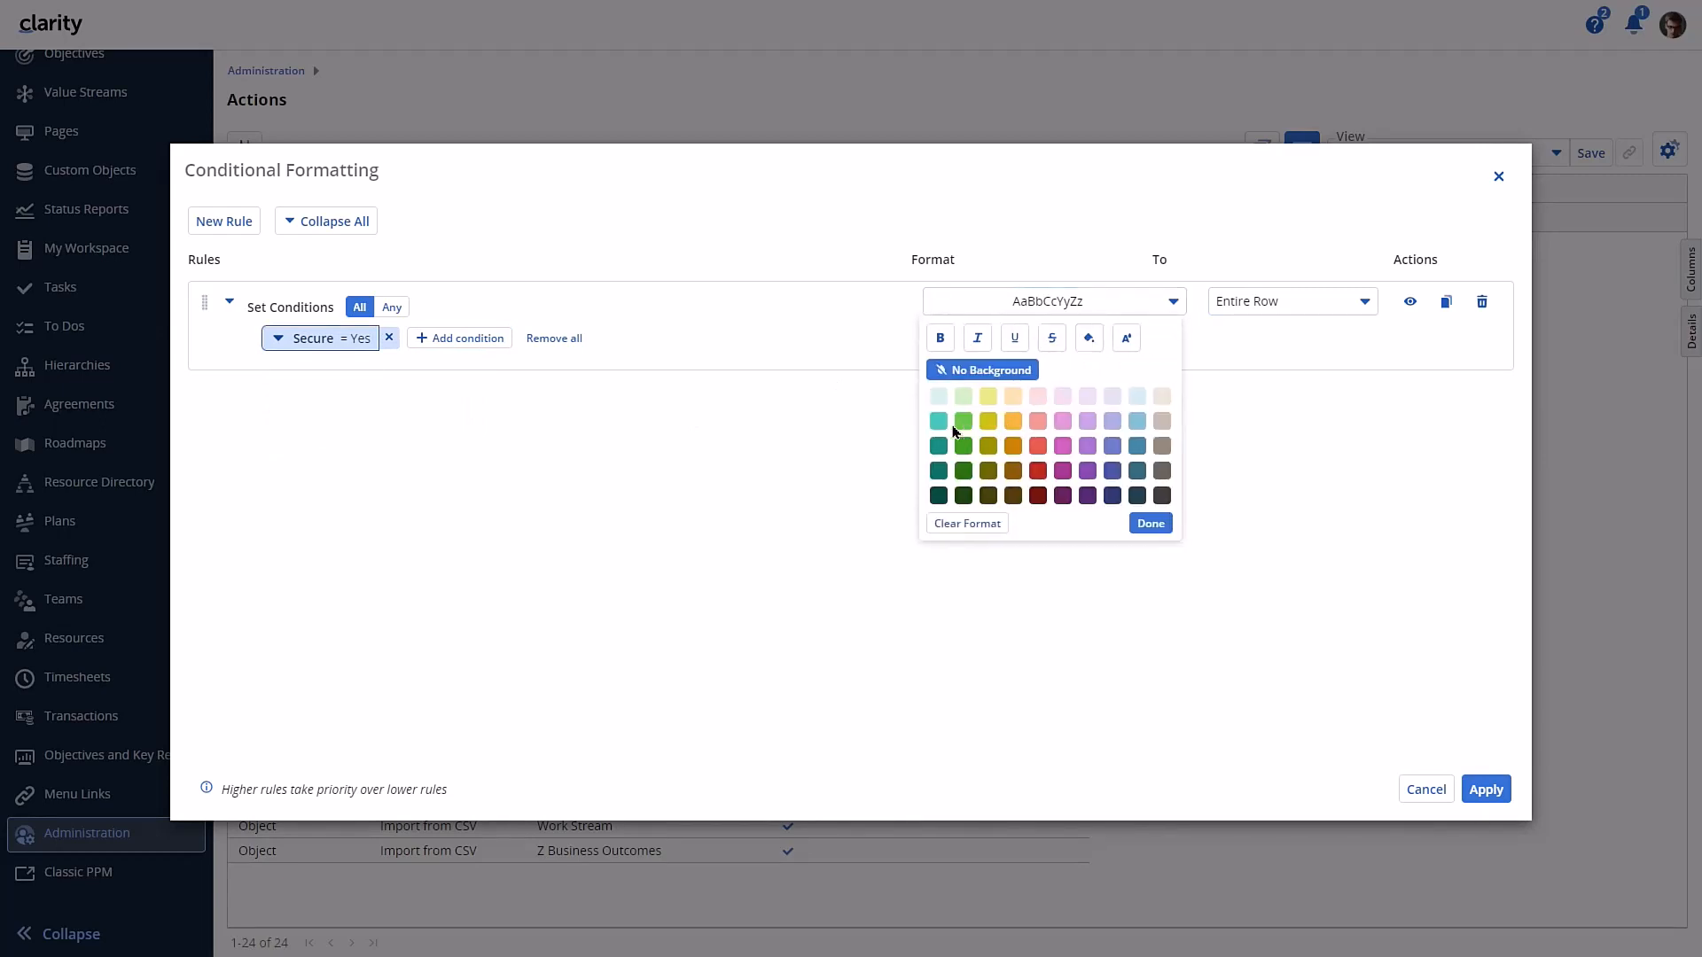
pyautogui.click(1063, 446)
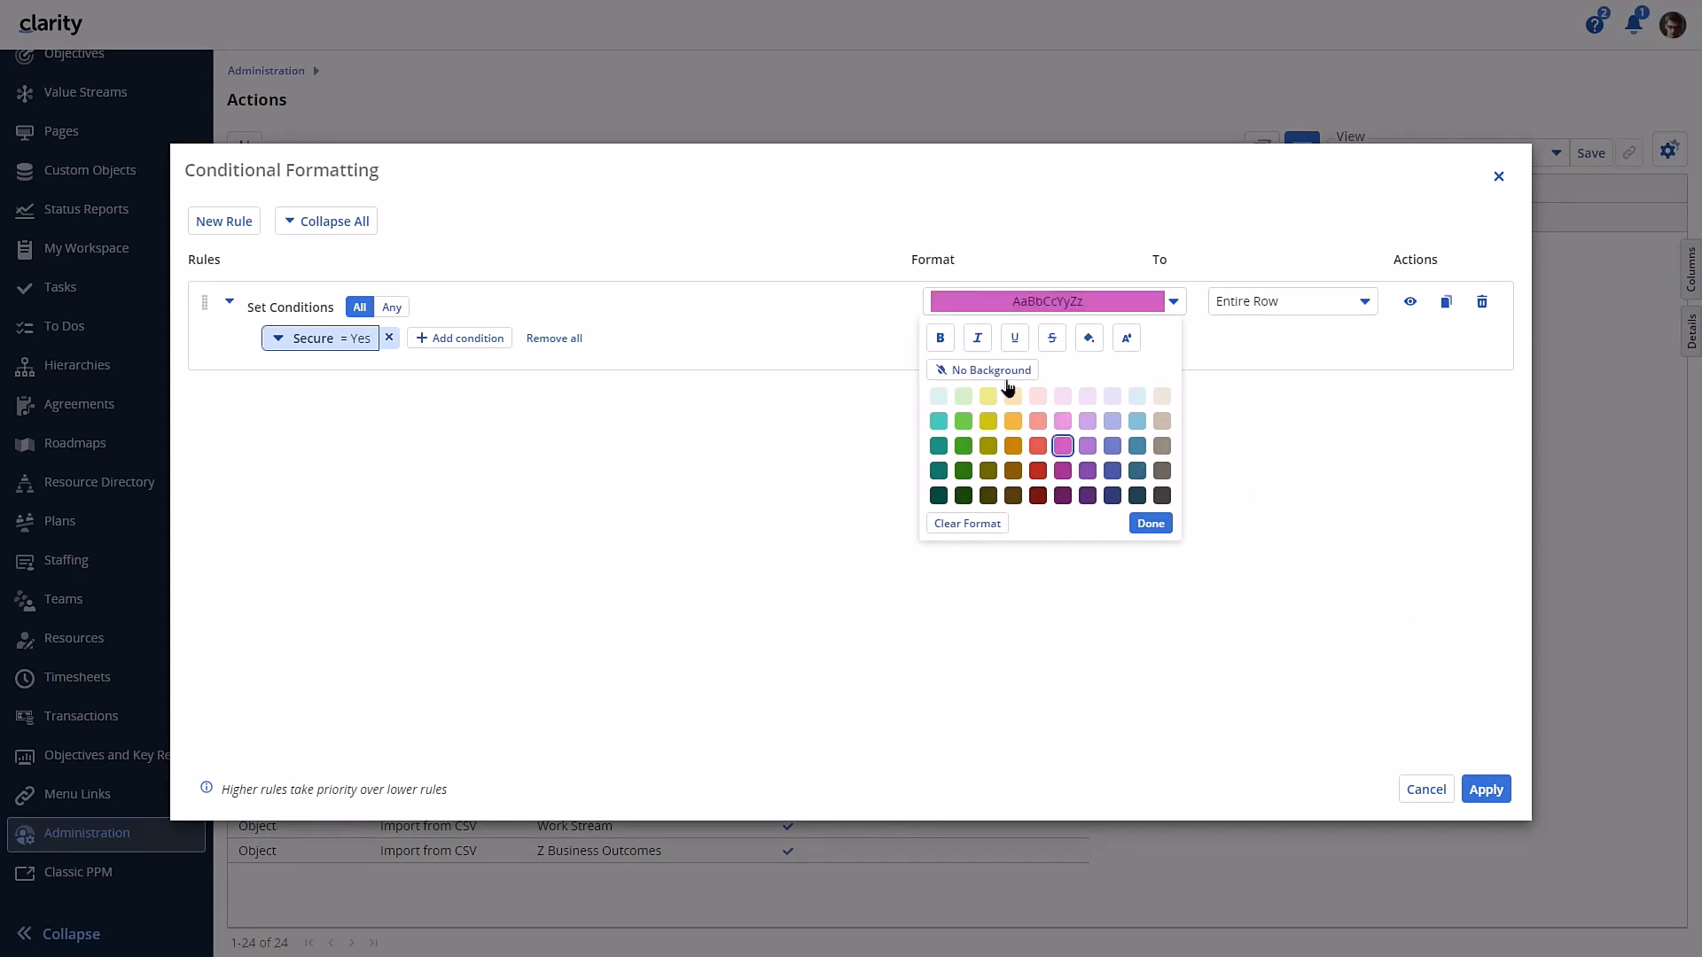
pyautogui.click(1123, 340)
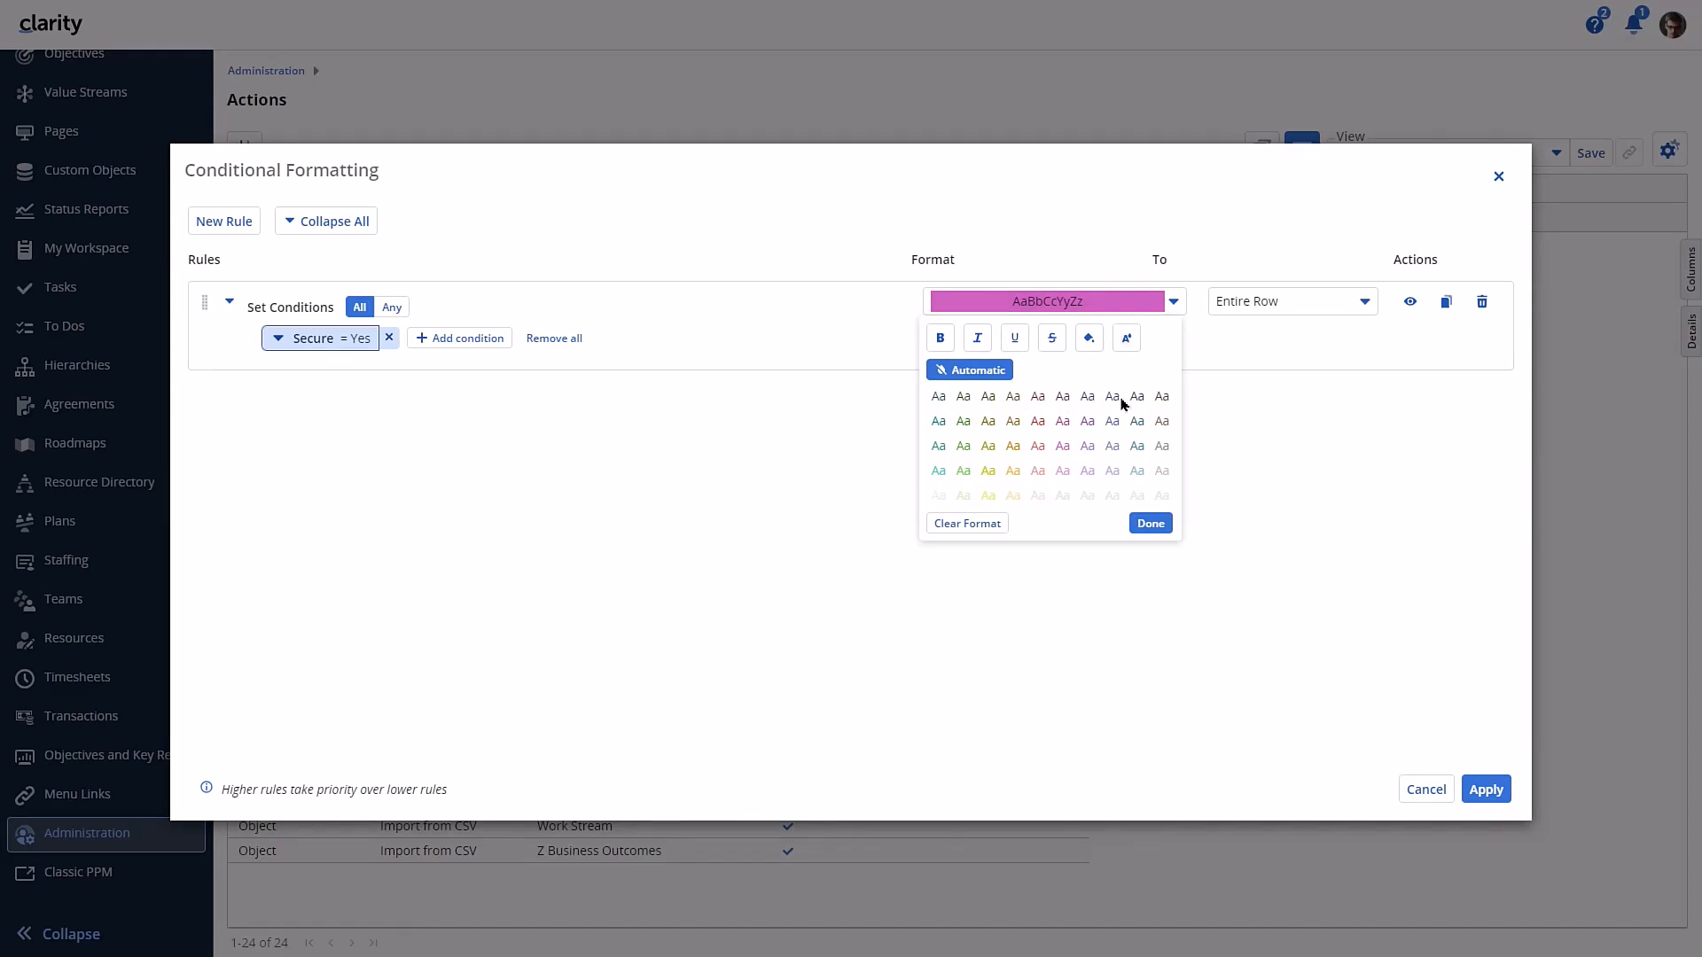
pyautogui.click(1138, 498)
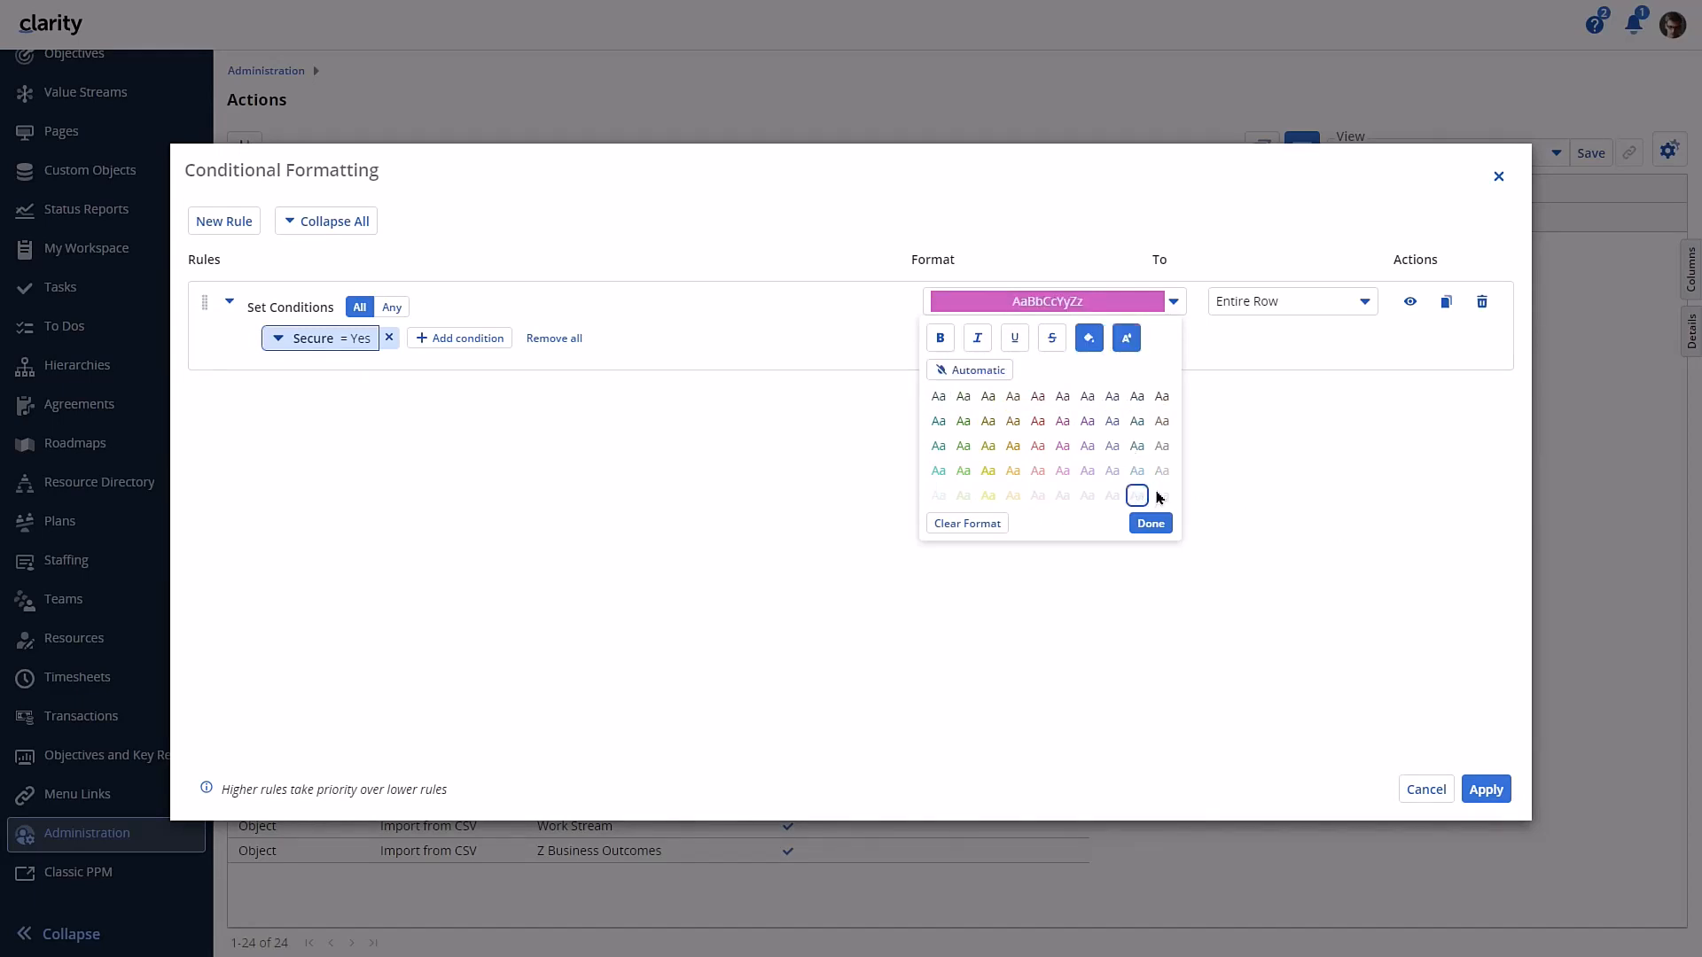
pyautogui.click(1160, 496)
pyautogui.click(940, 338)
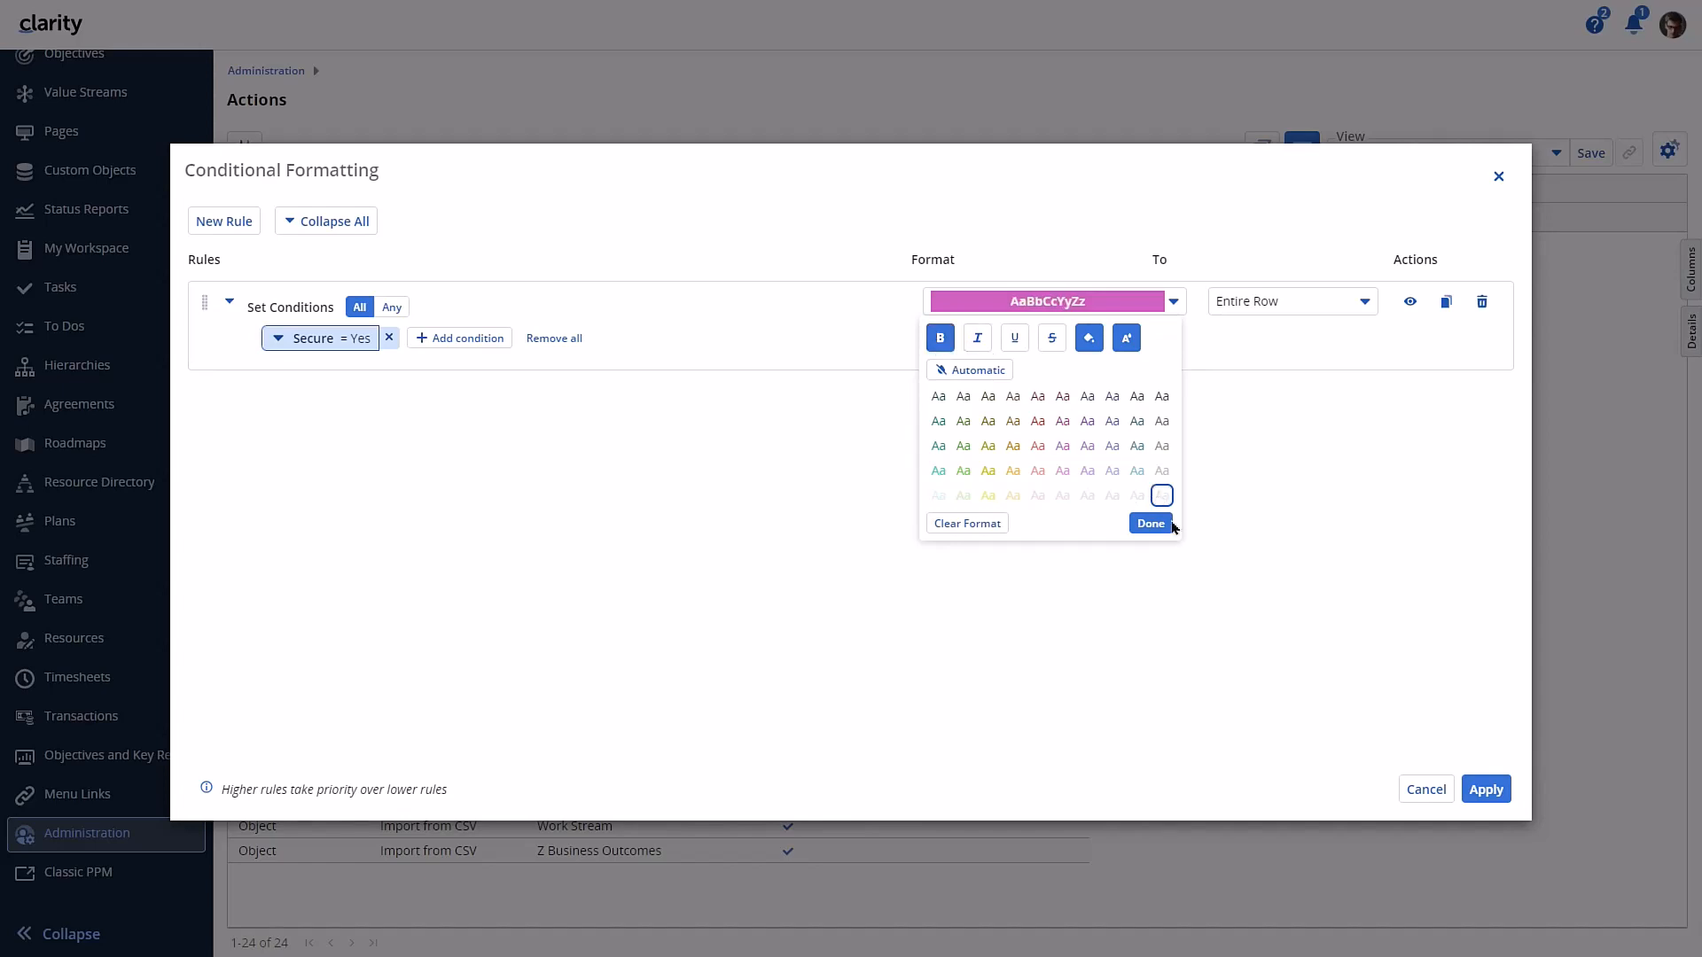
pyautogui.click(941, 338)
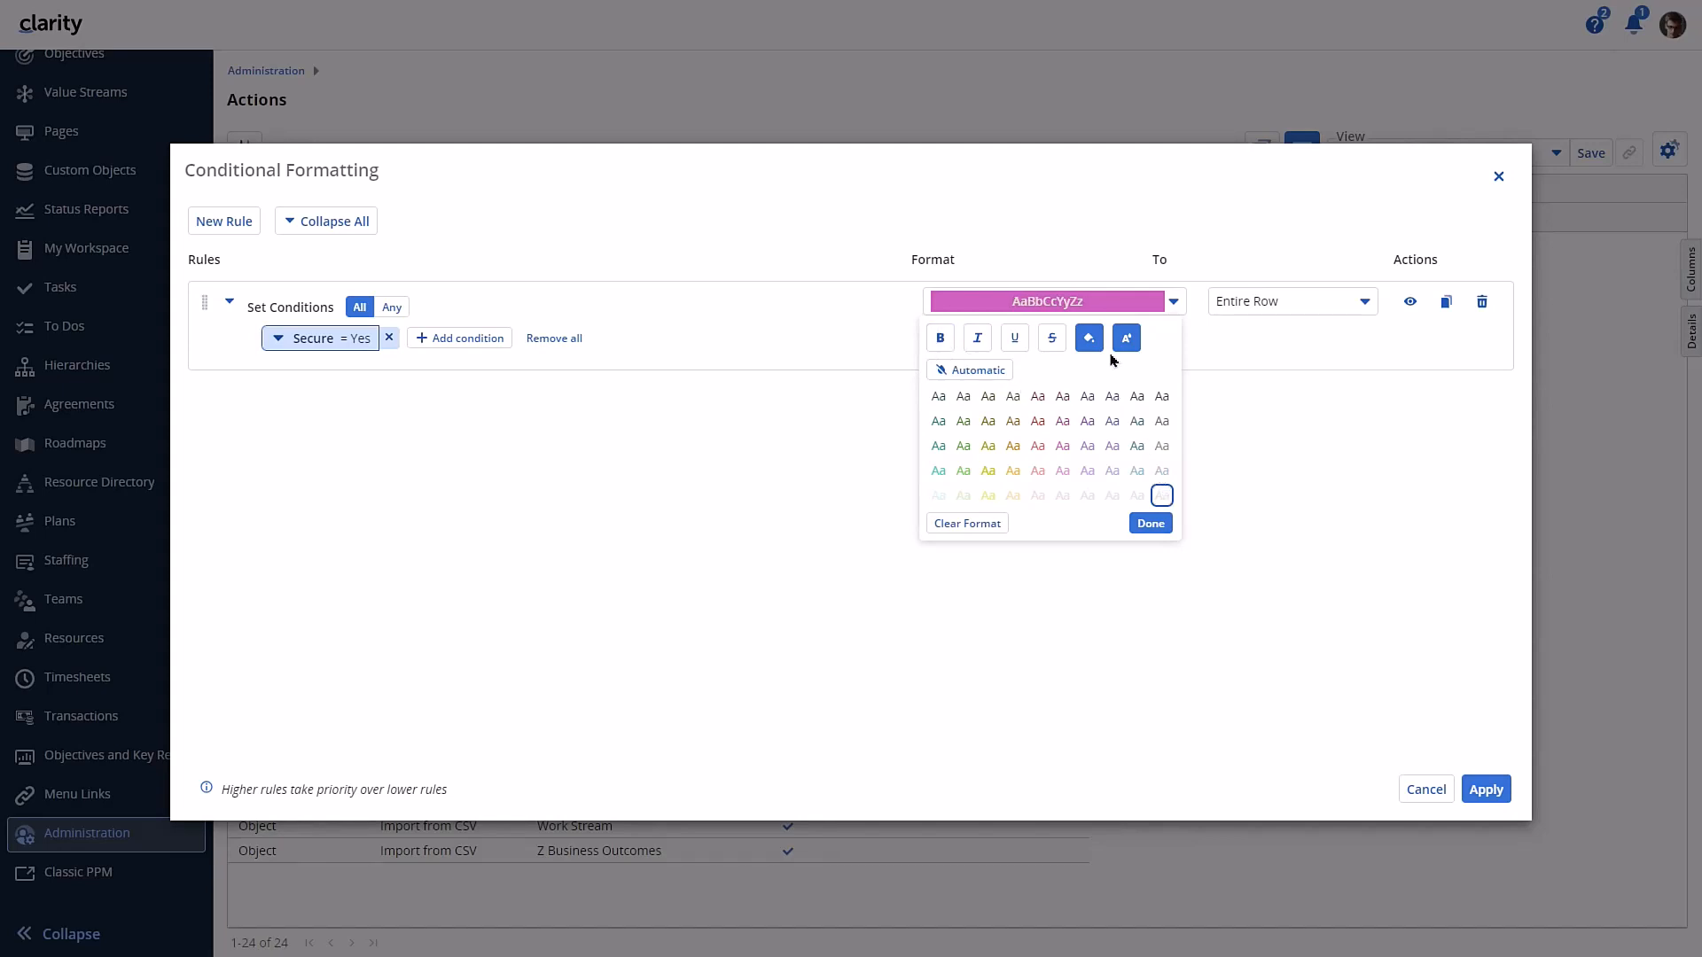
pyautogui.click(1005, 387)
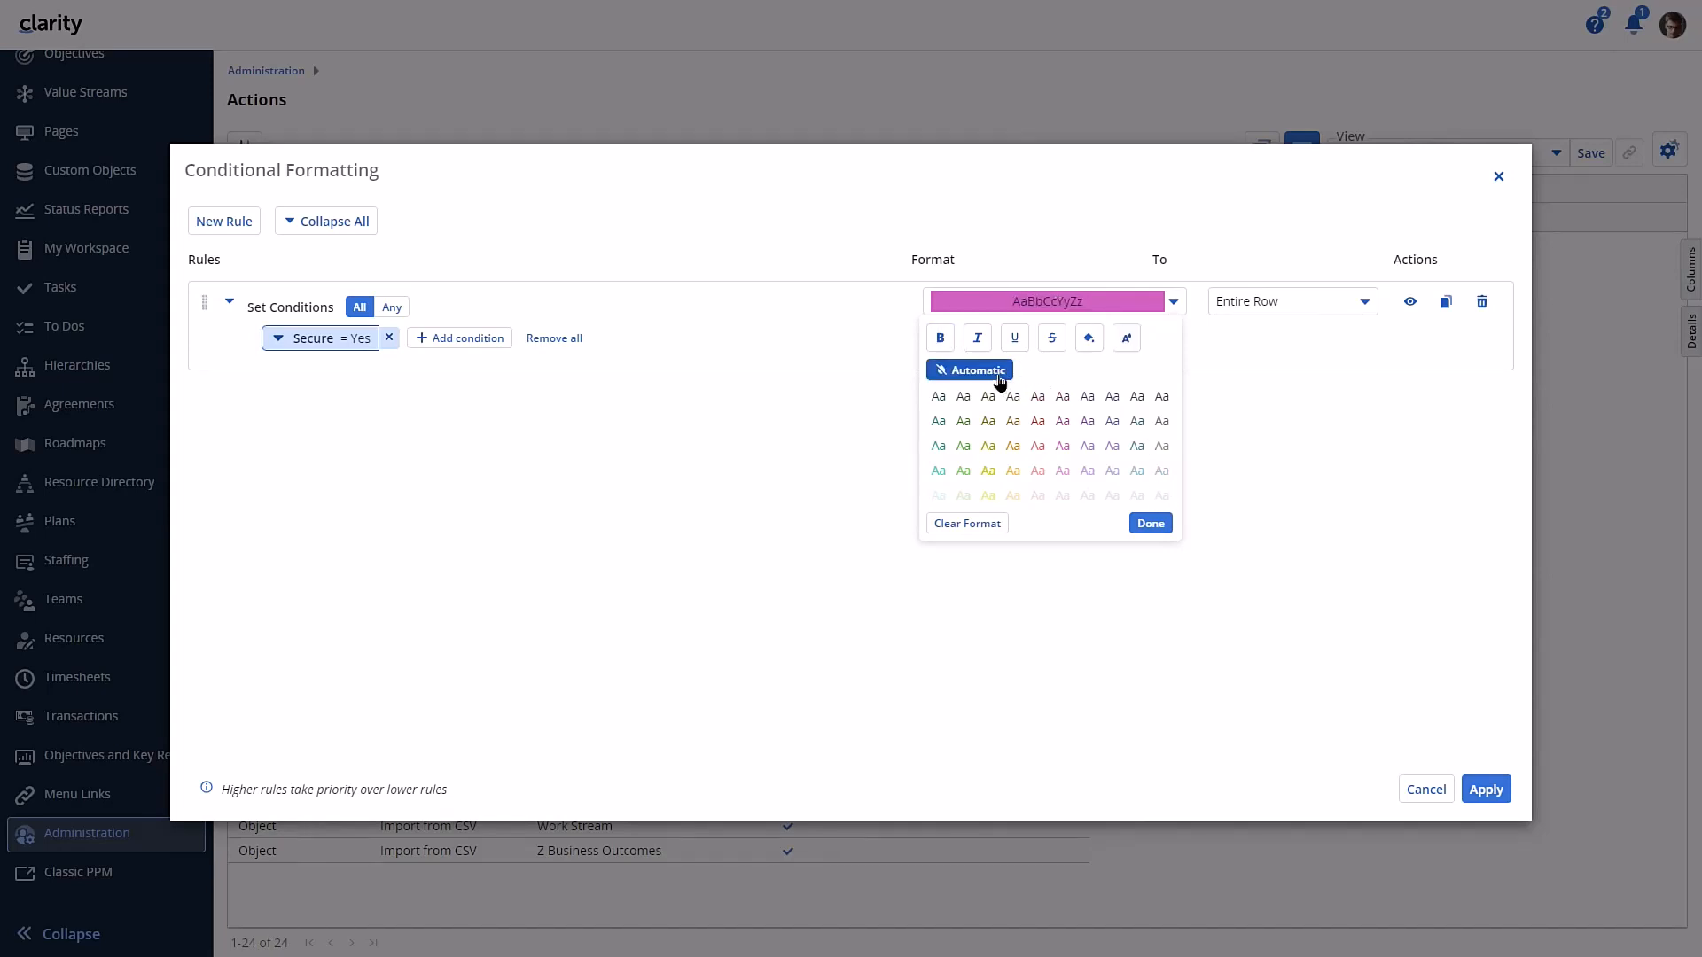
# - Give the Secure = Yes rule a pale pink background and apply the conditional formatting to the actions grid
pyautogui.click(1089, 348)
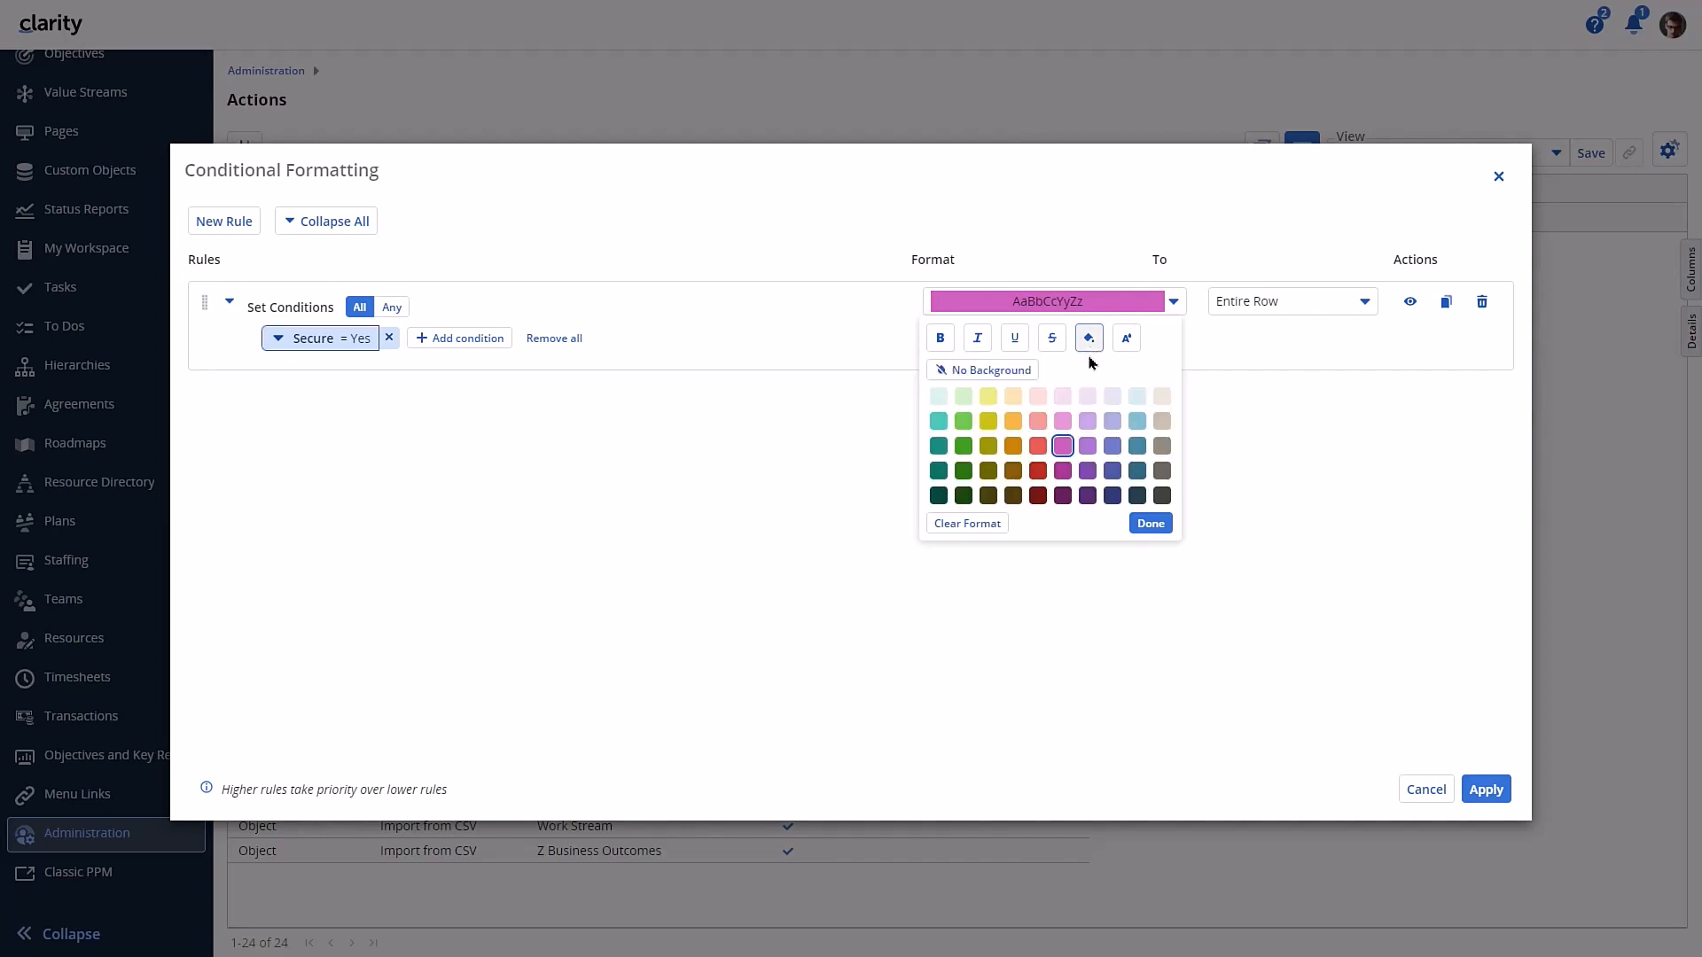
pyautogui.click(1068, 401)
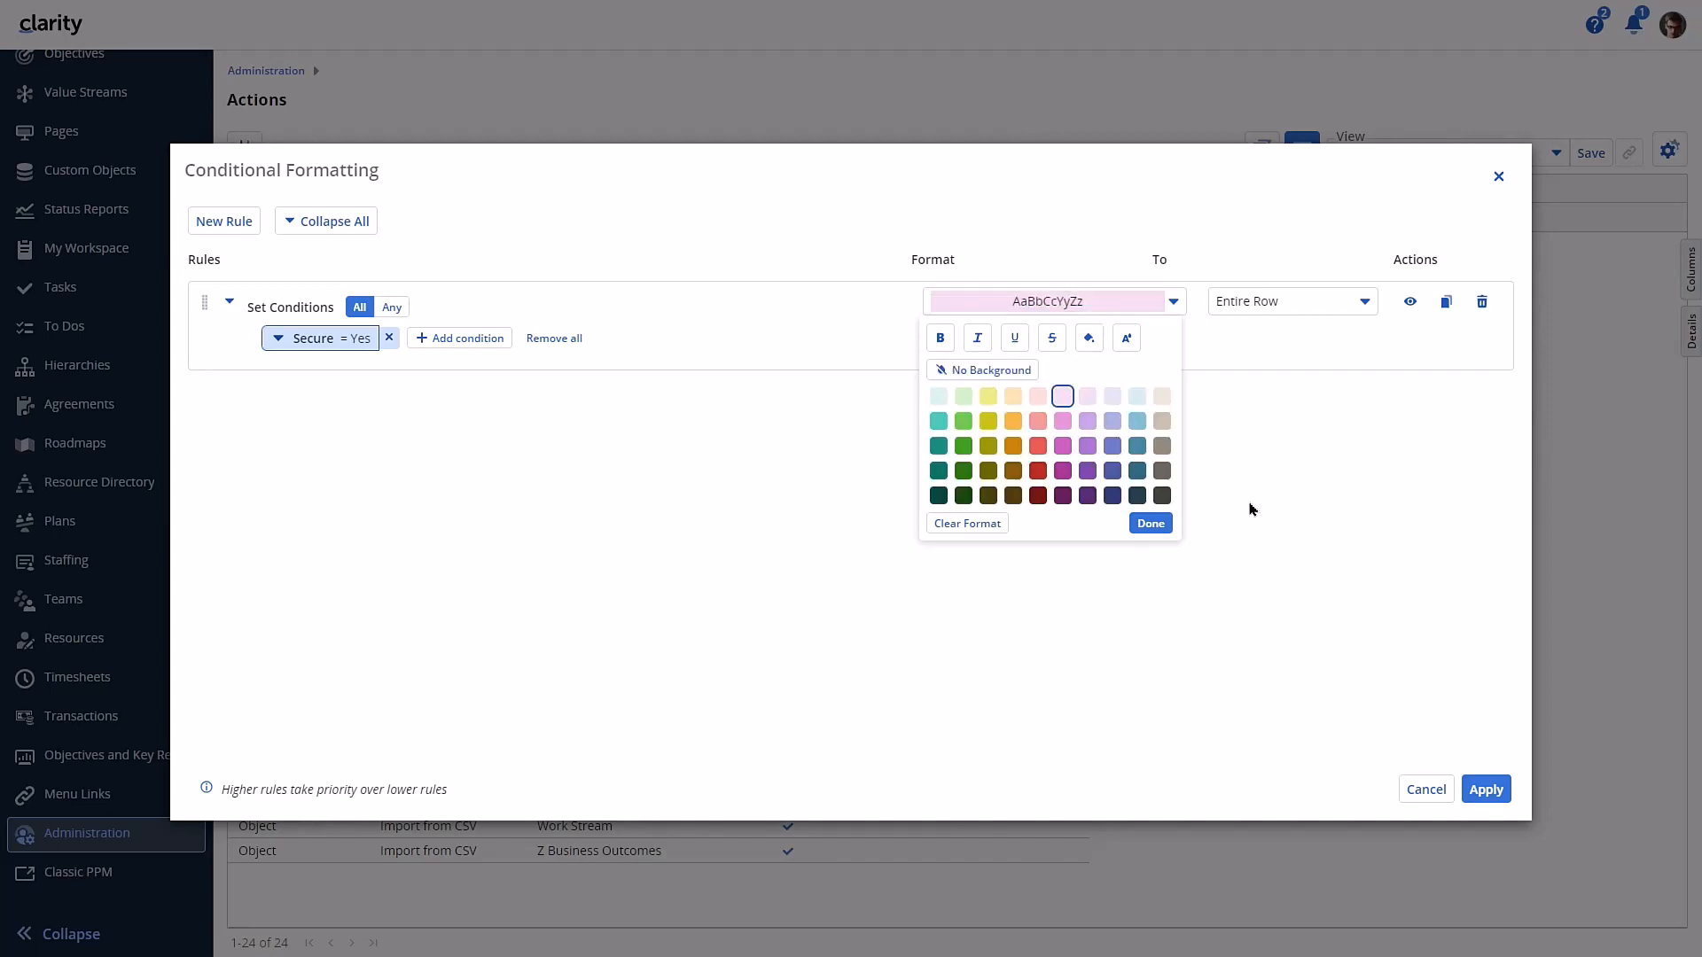
pyautogui.click(1158, 525)
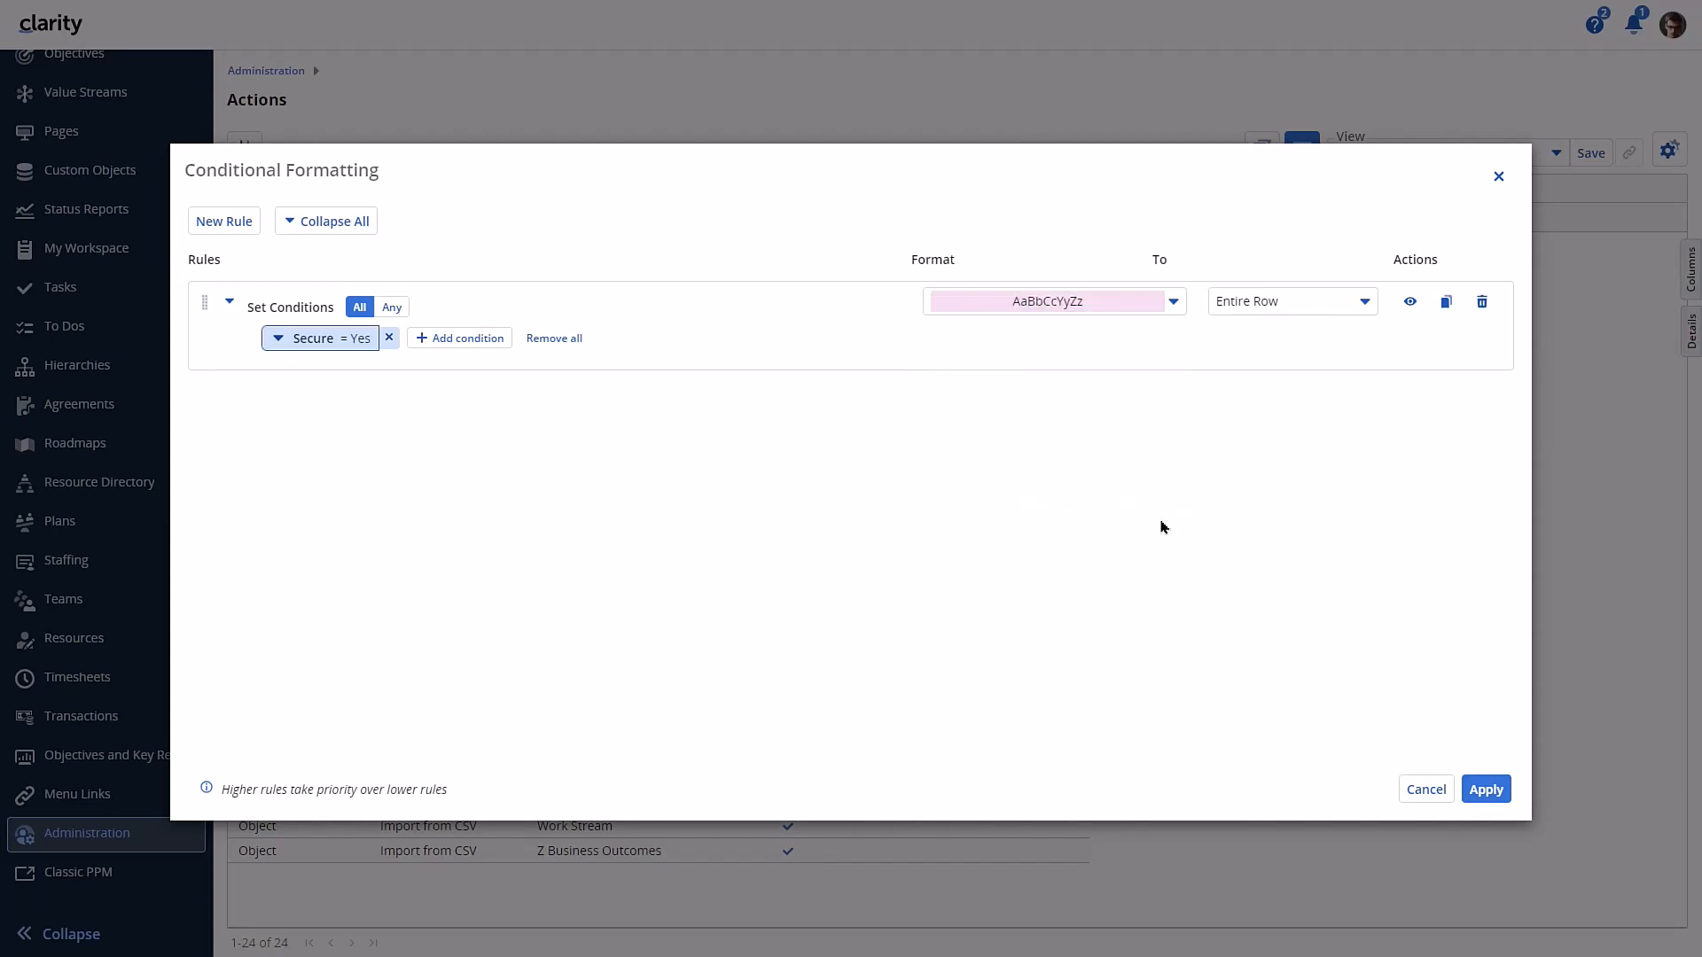
pyautogui.click(1486, 789)
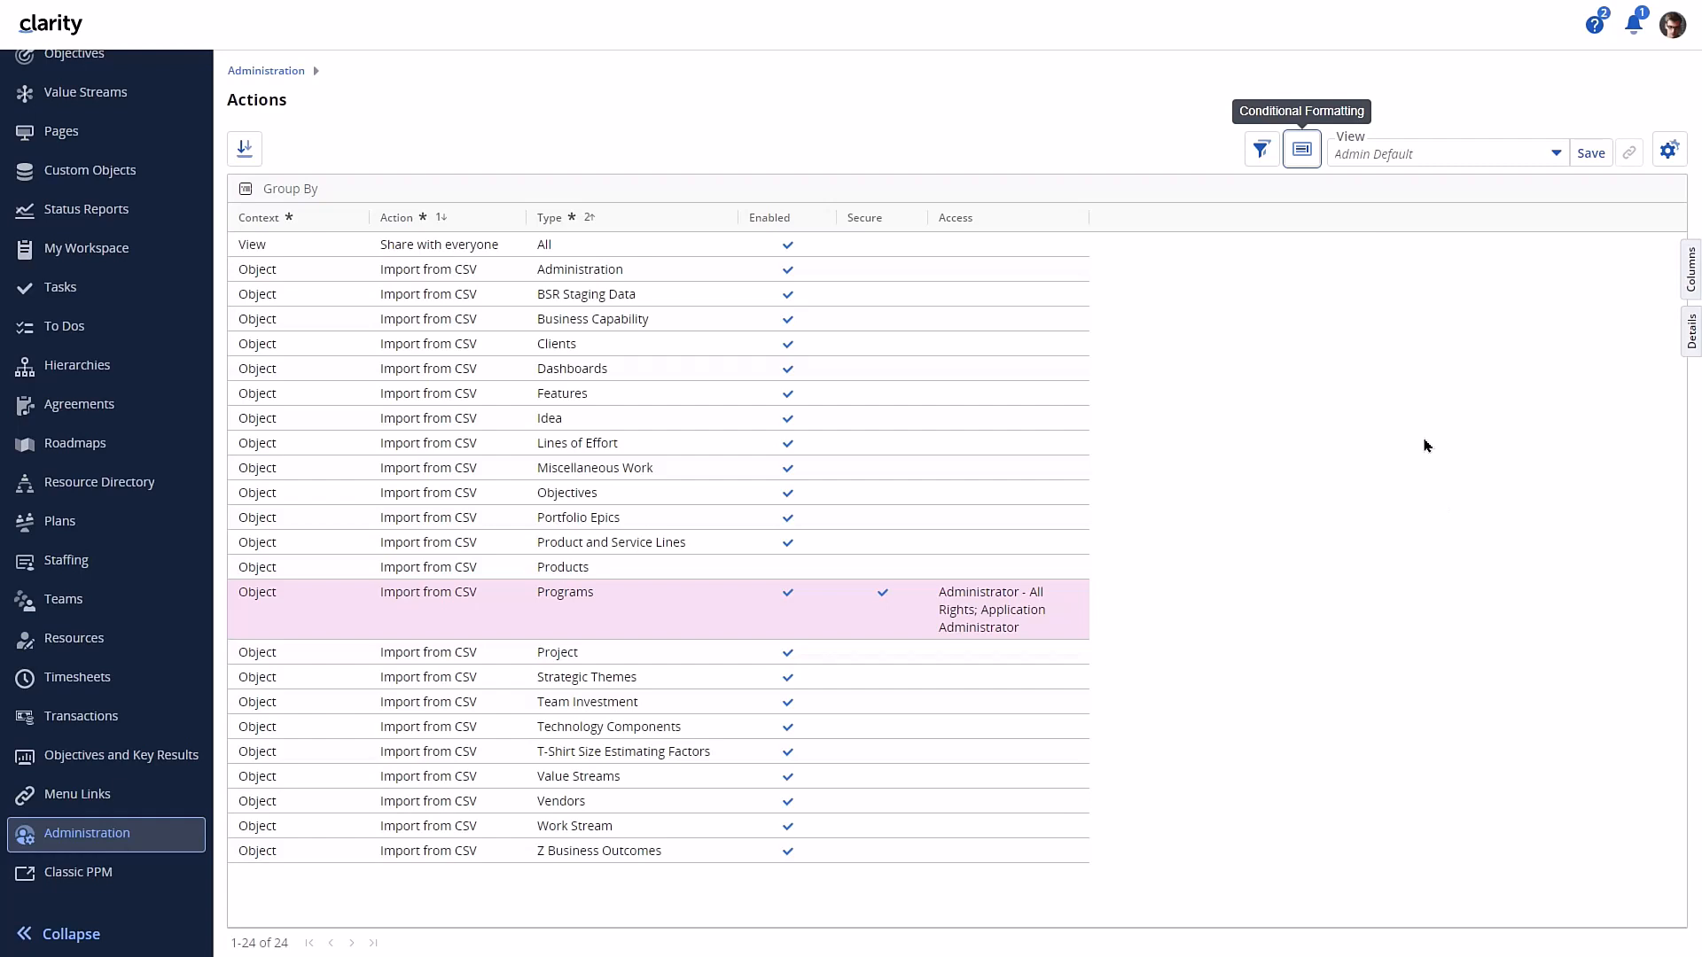
# - Add a second conditional formatting rule to the actions grid with the condition Enabled = No
pyautogui.click(1307, 151)
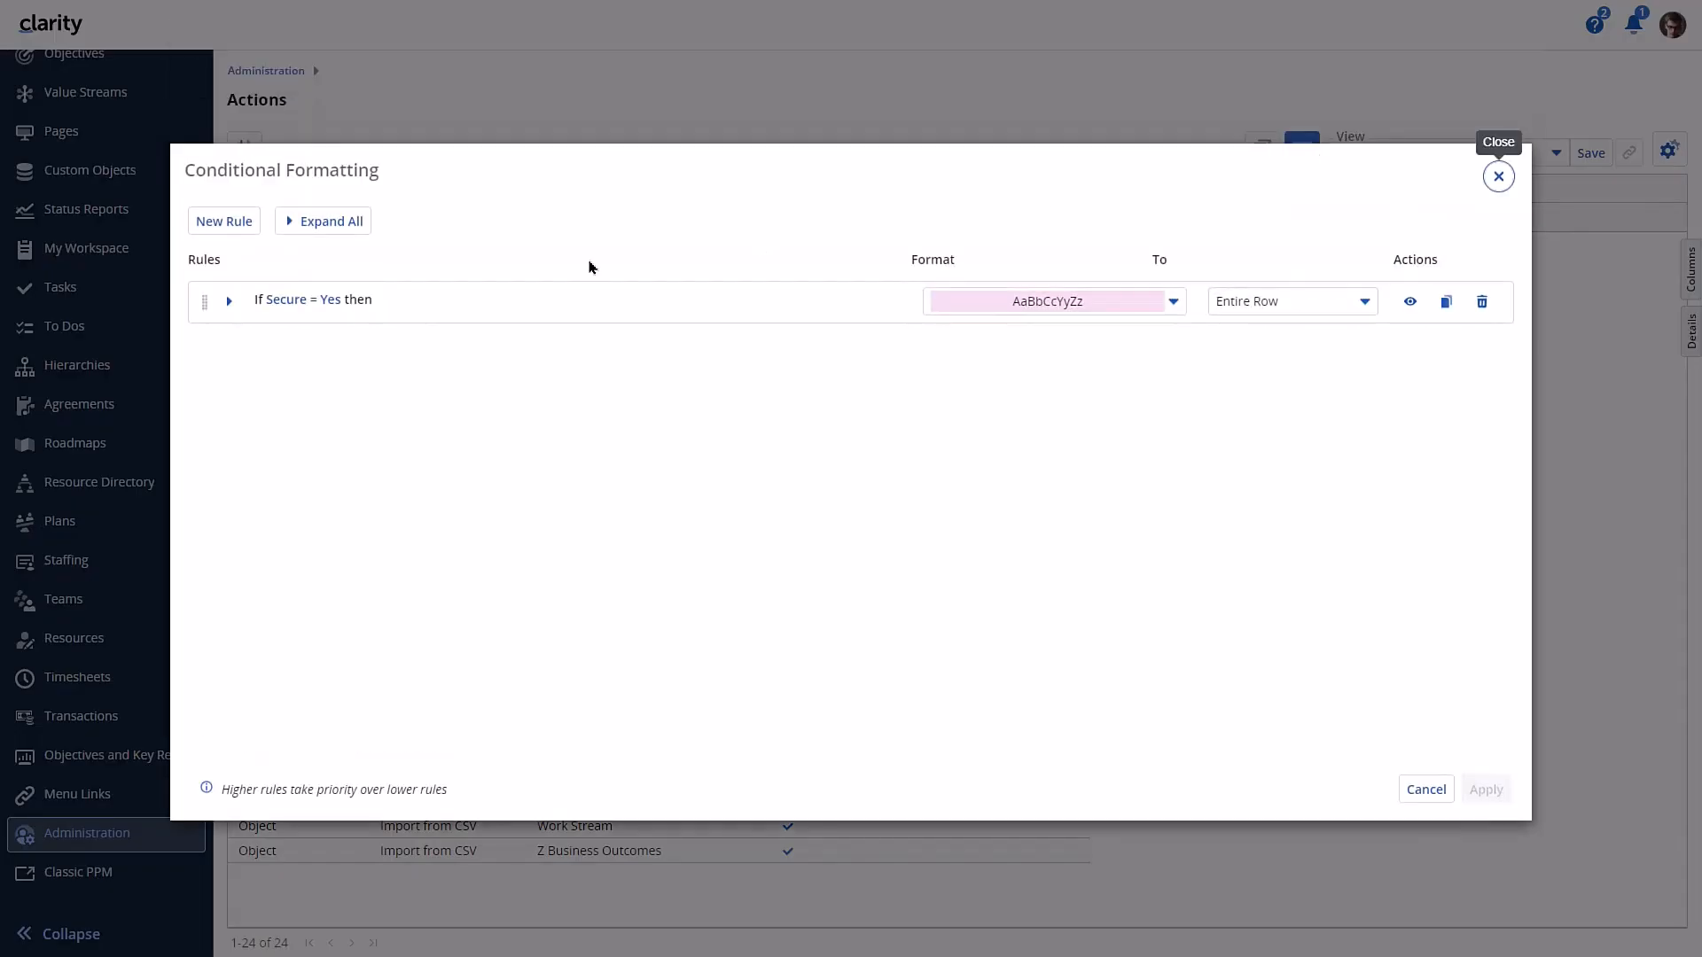
pyautogui.click(224, 221)
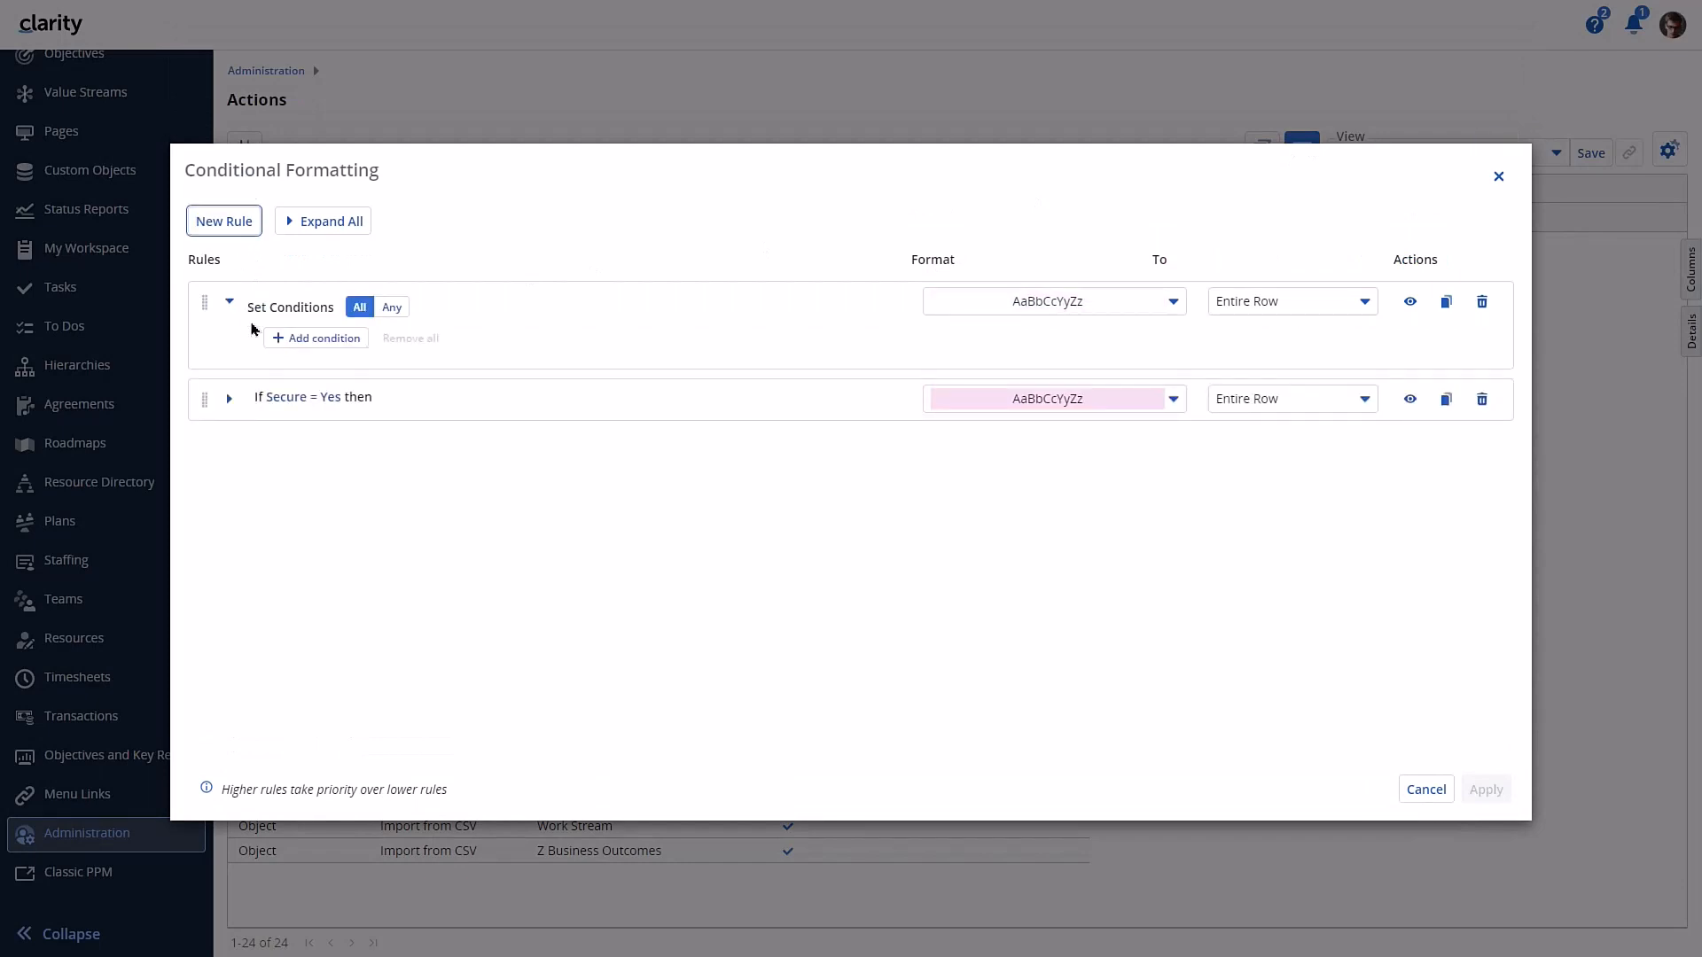
pyautogui.click(282, 340)
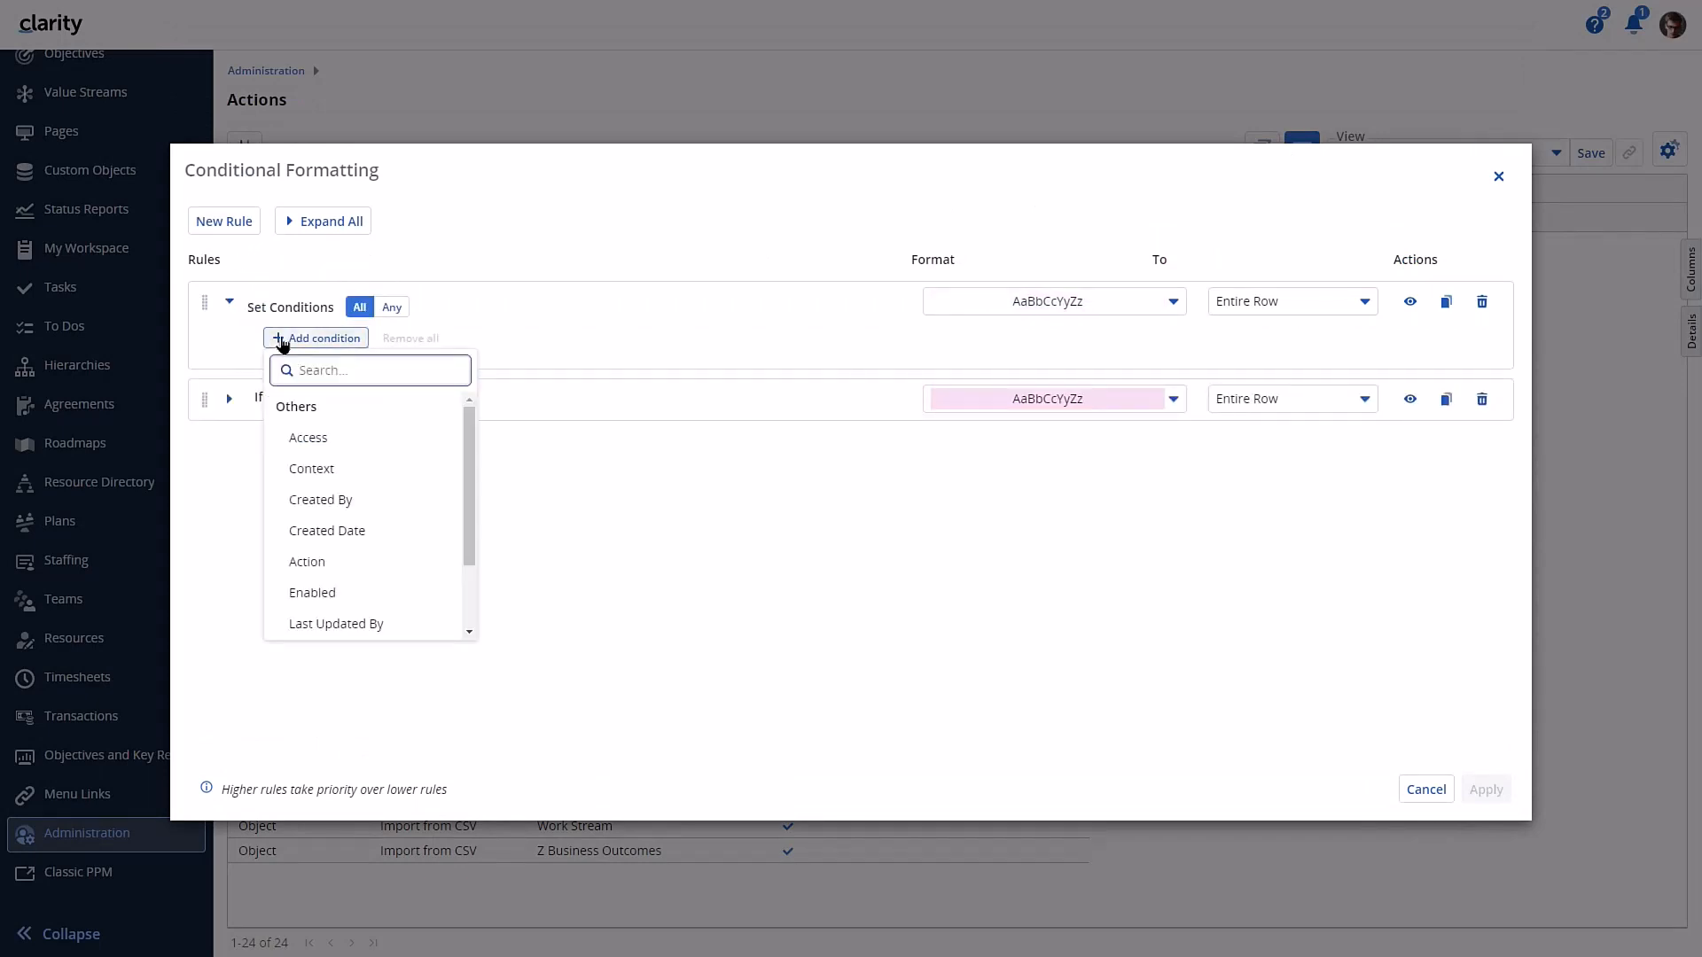
pyautogui.click(343, 594)
pyautogui.click(344, 476)
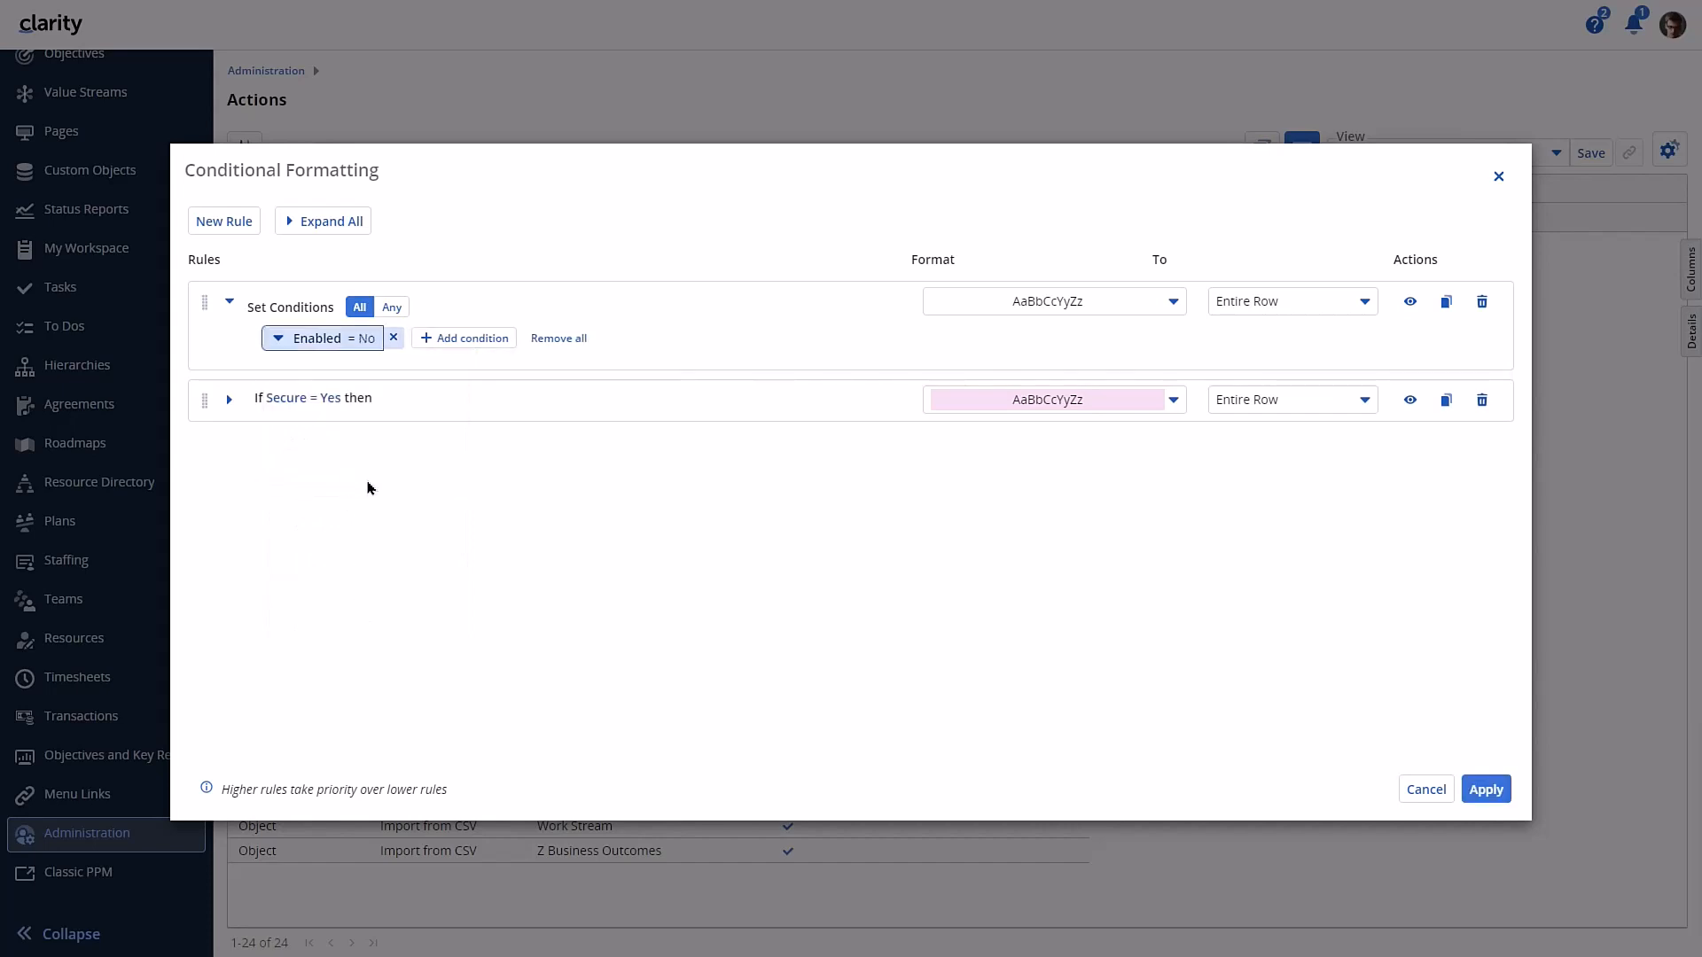
# - Give the Enabled = No rule a light orange background and apply the conditional formatting to the actions grid
pyautogui.click(1170, 301)
pyautogui.click(1090, 340)
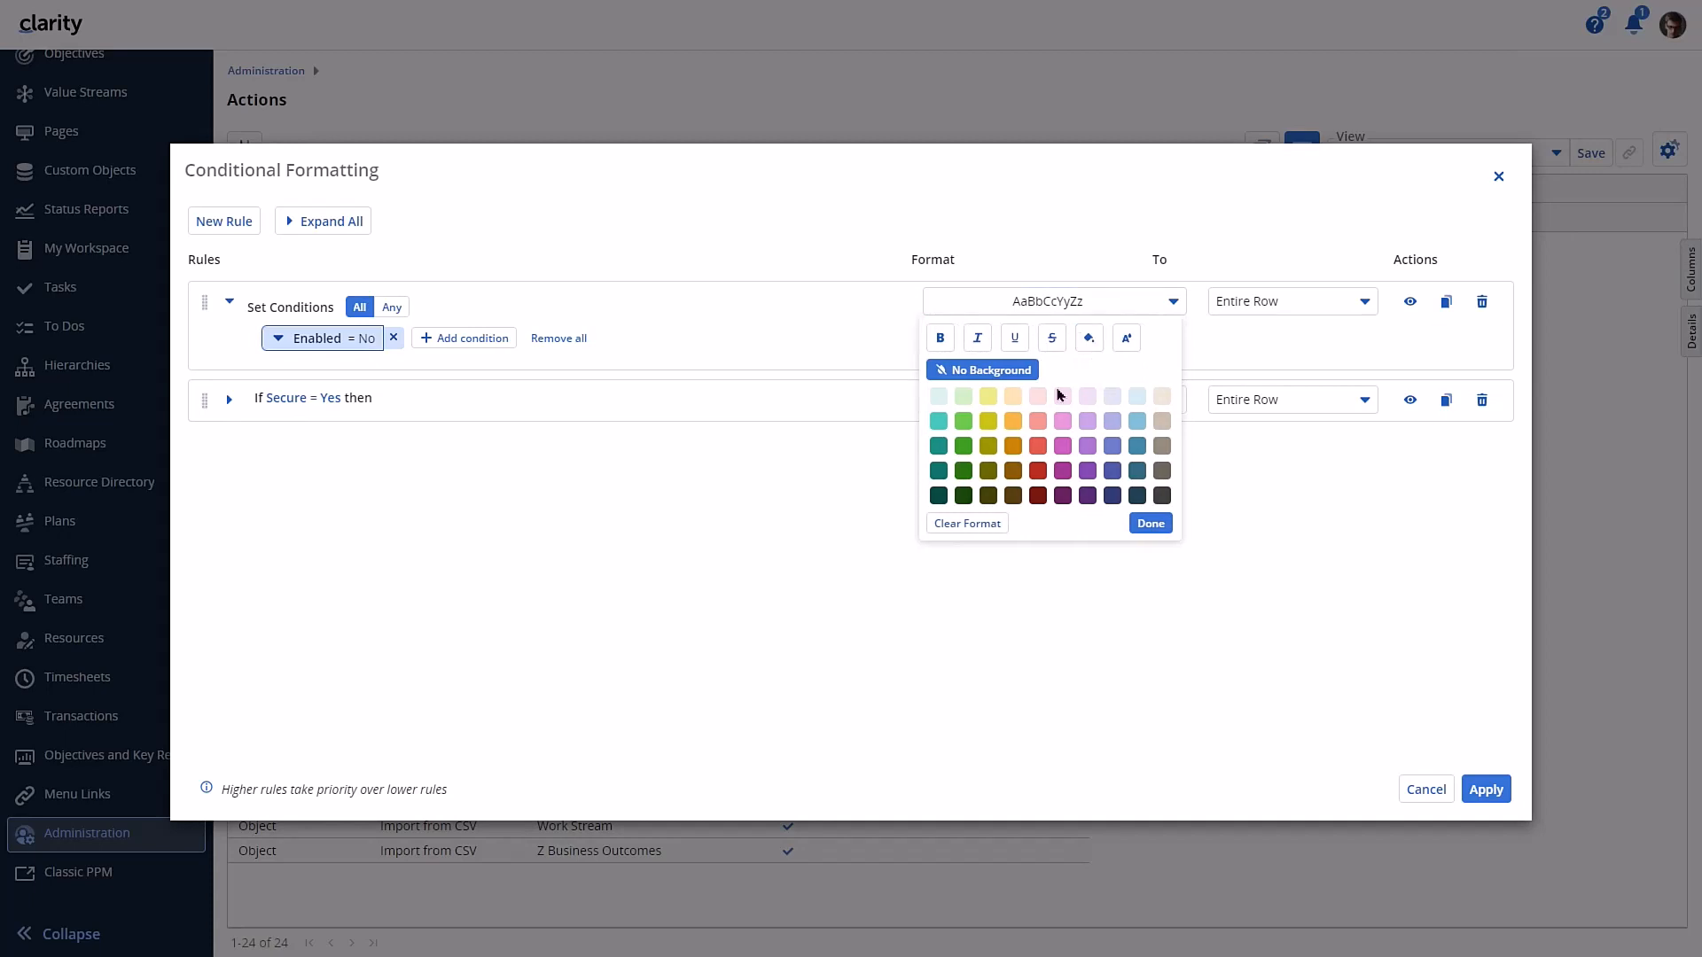
pyautogui.click(991, 406)
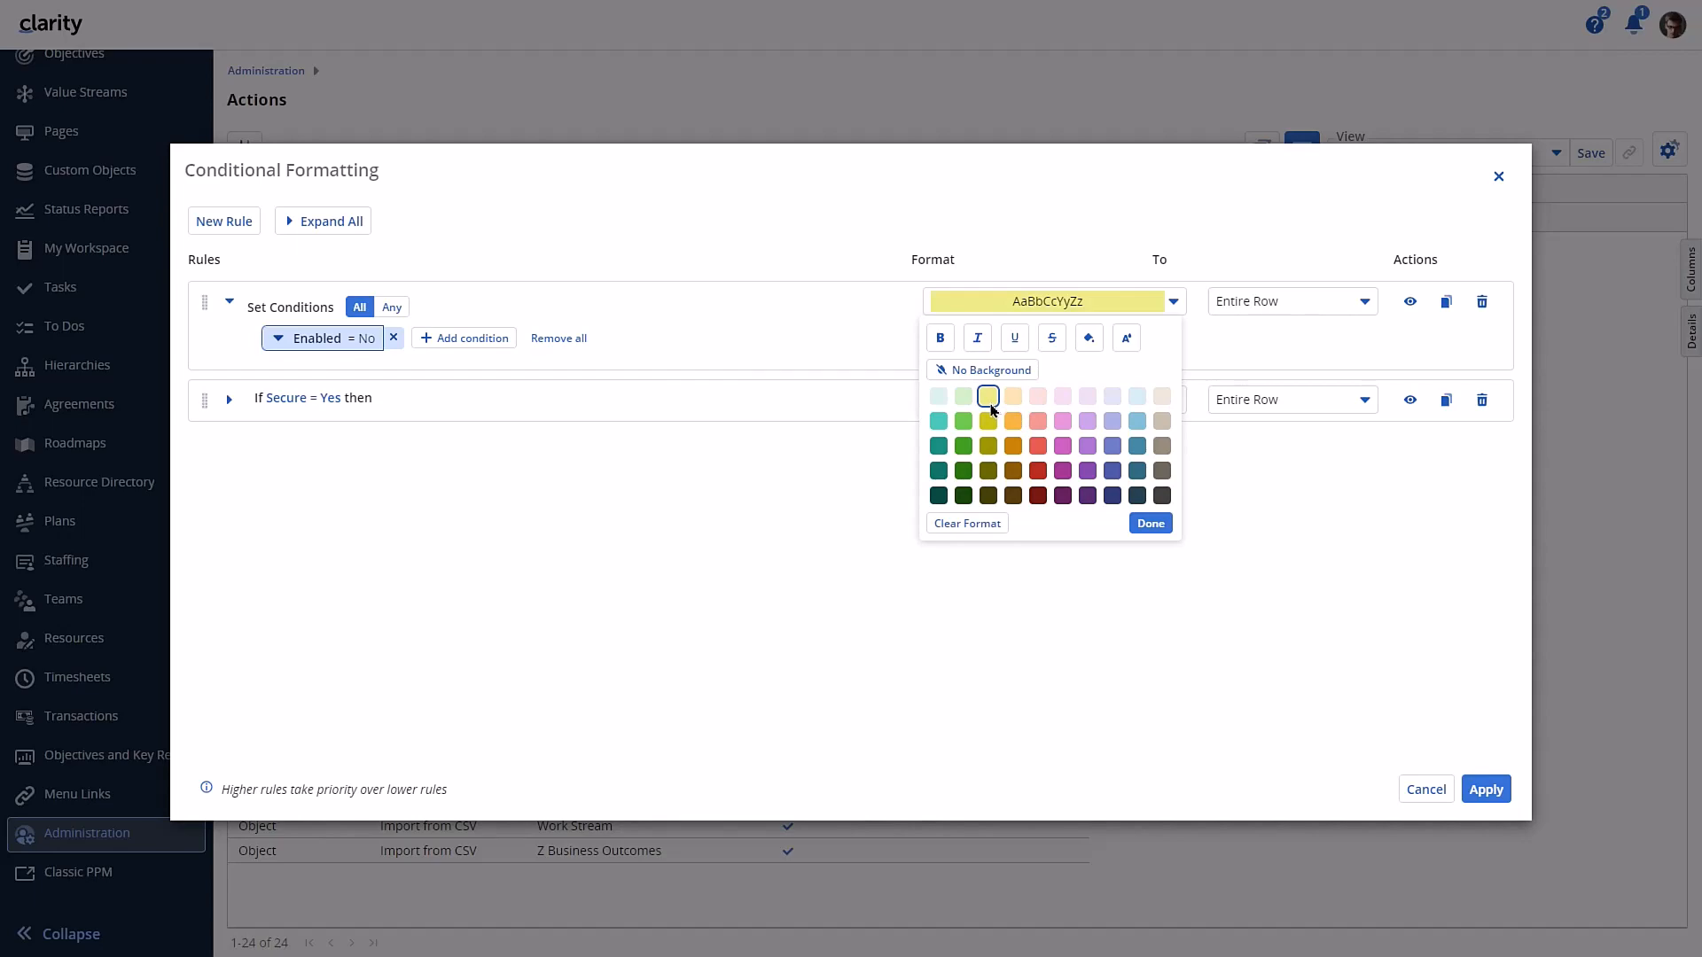
pyautogui.click(1011, 404)
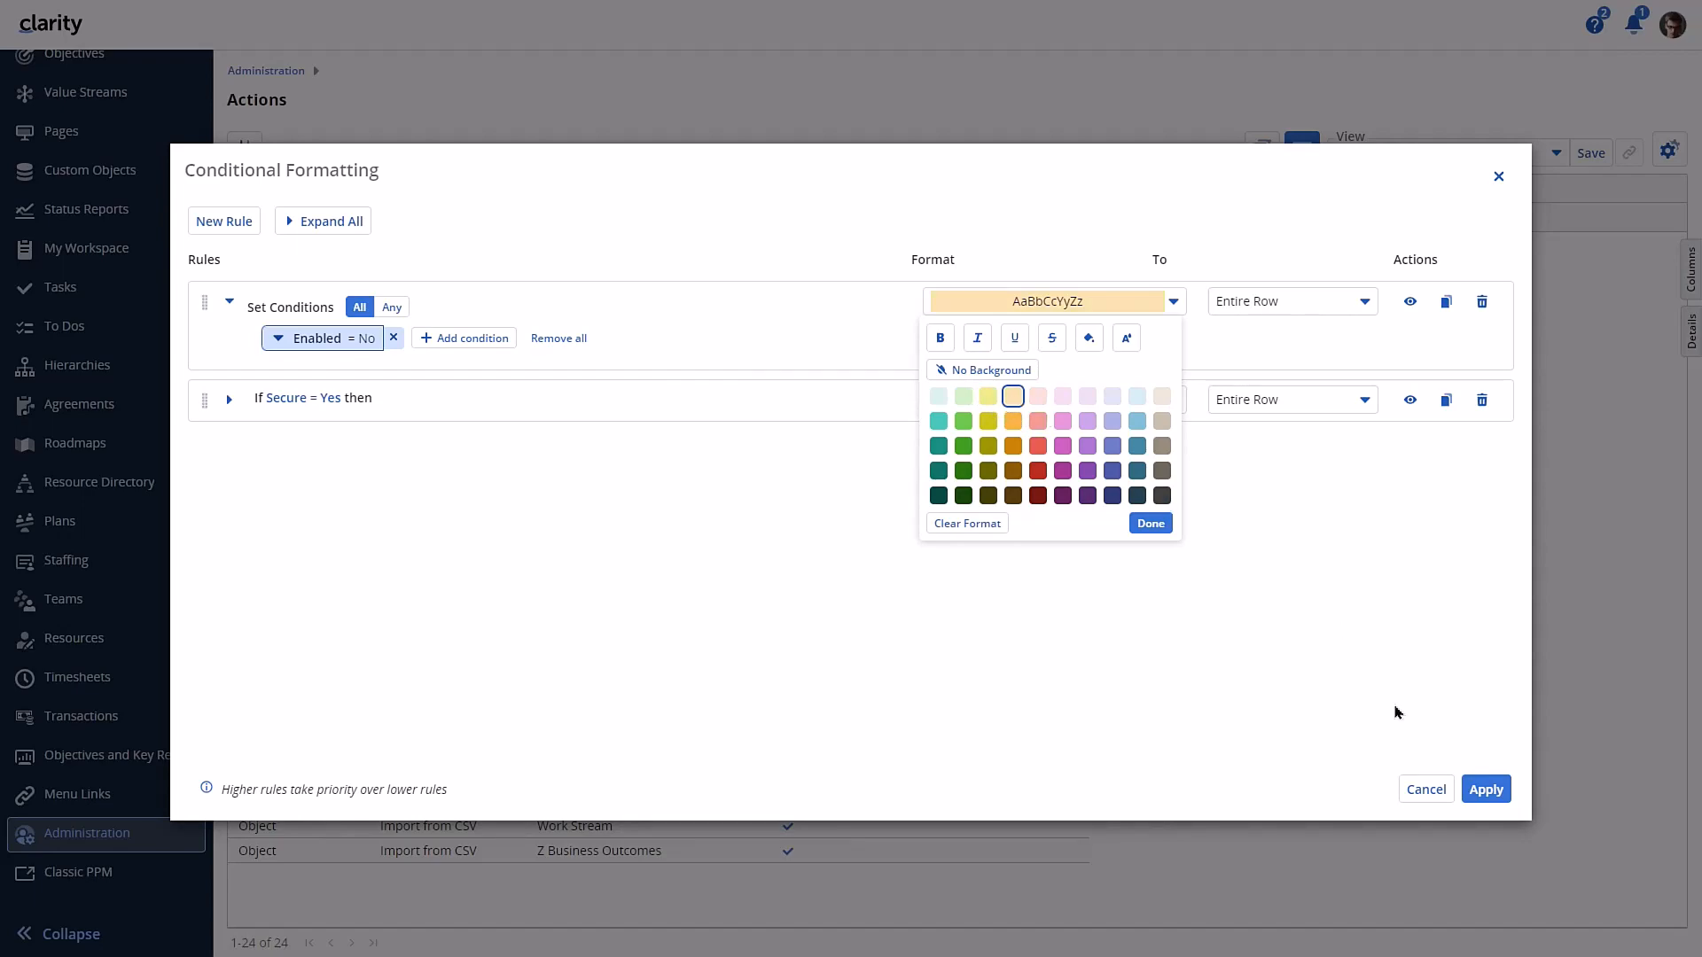
pyautogui.click(1486, 789)
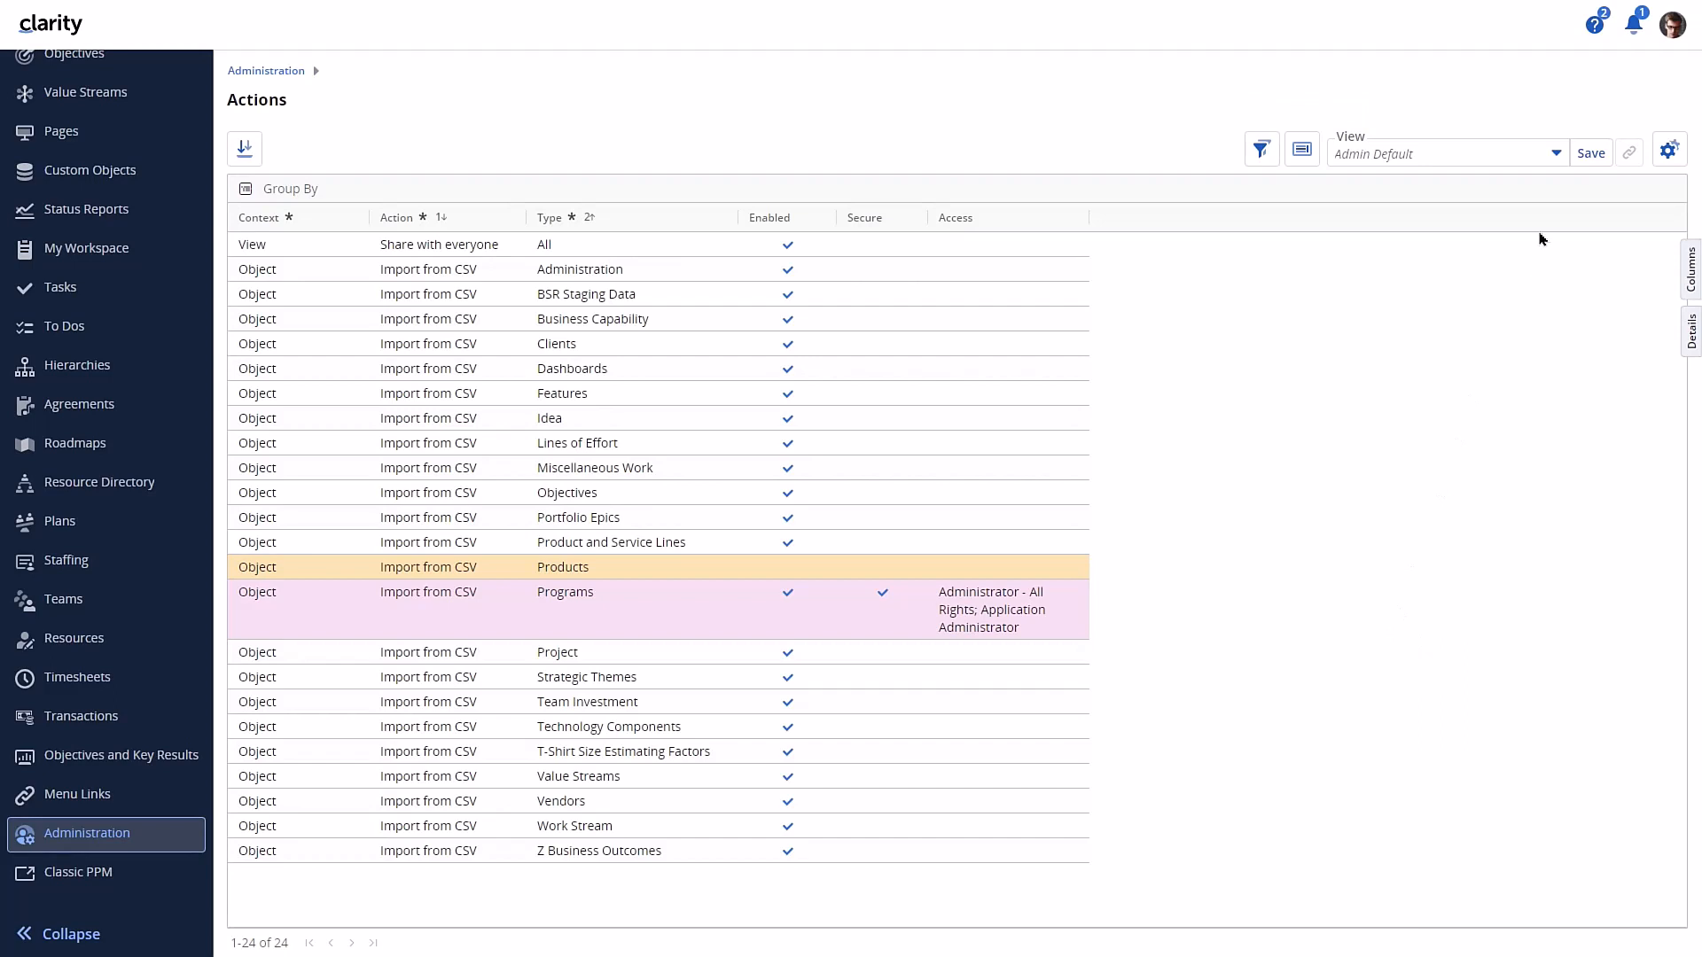
# - Save the formatted actions grid as a new view named "Admin Default (personal view with formatting)"
pyautogui.click(1557, 158)
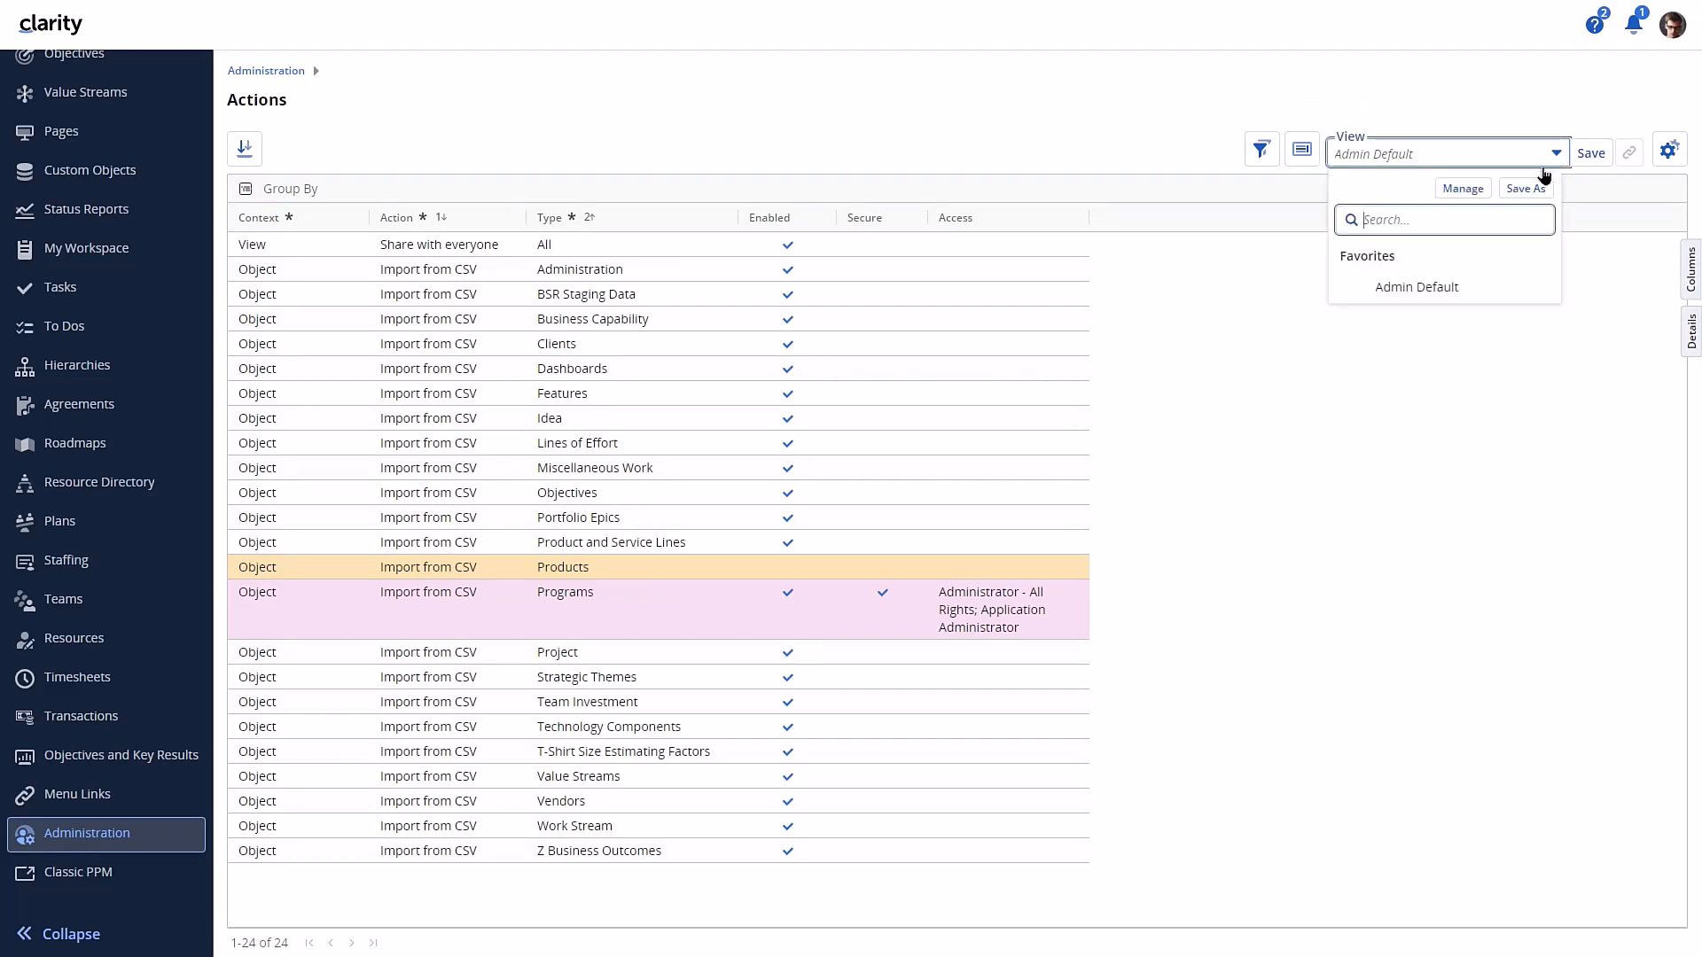
pyautogui.click(1535, 188)
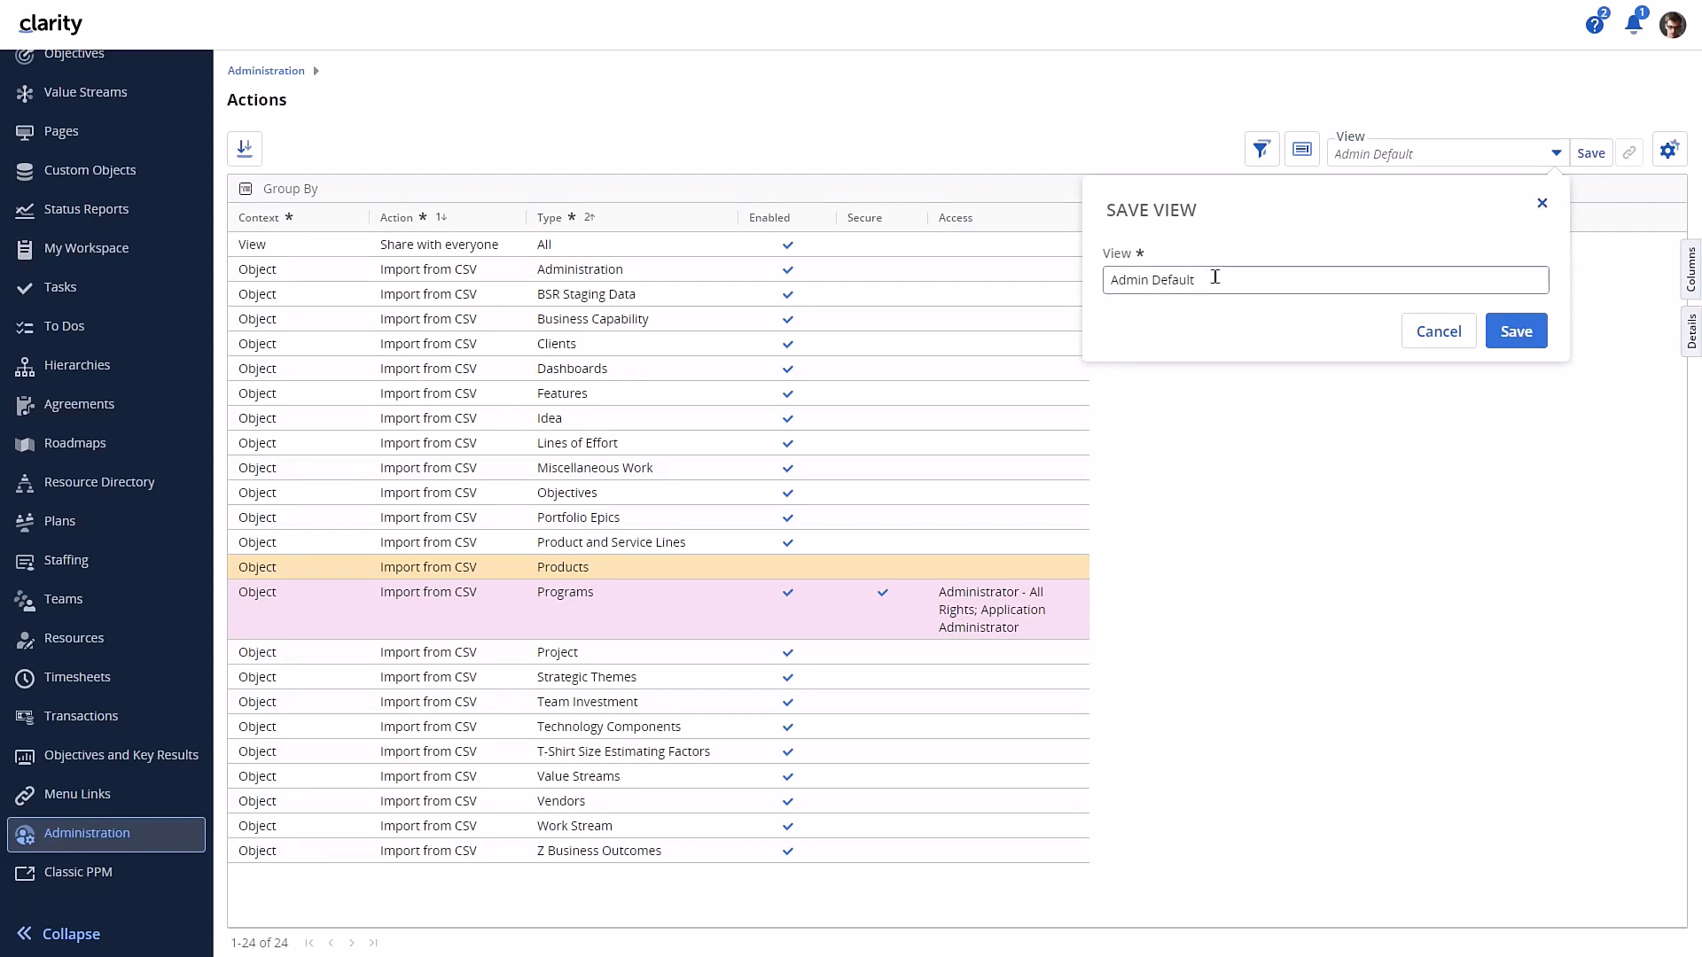
pyautogui.click(1212, 280)
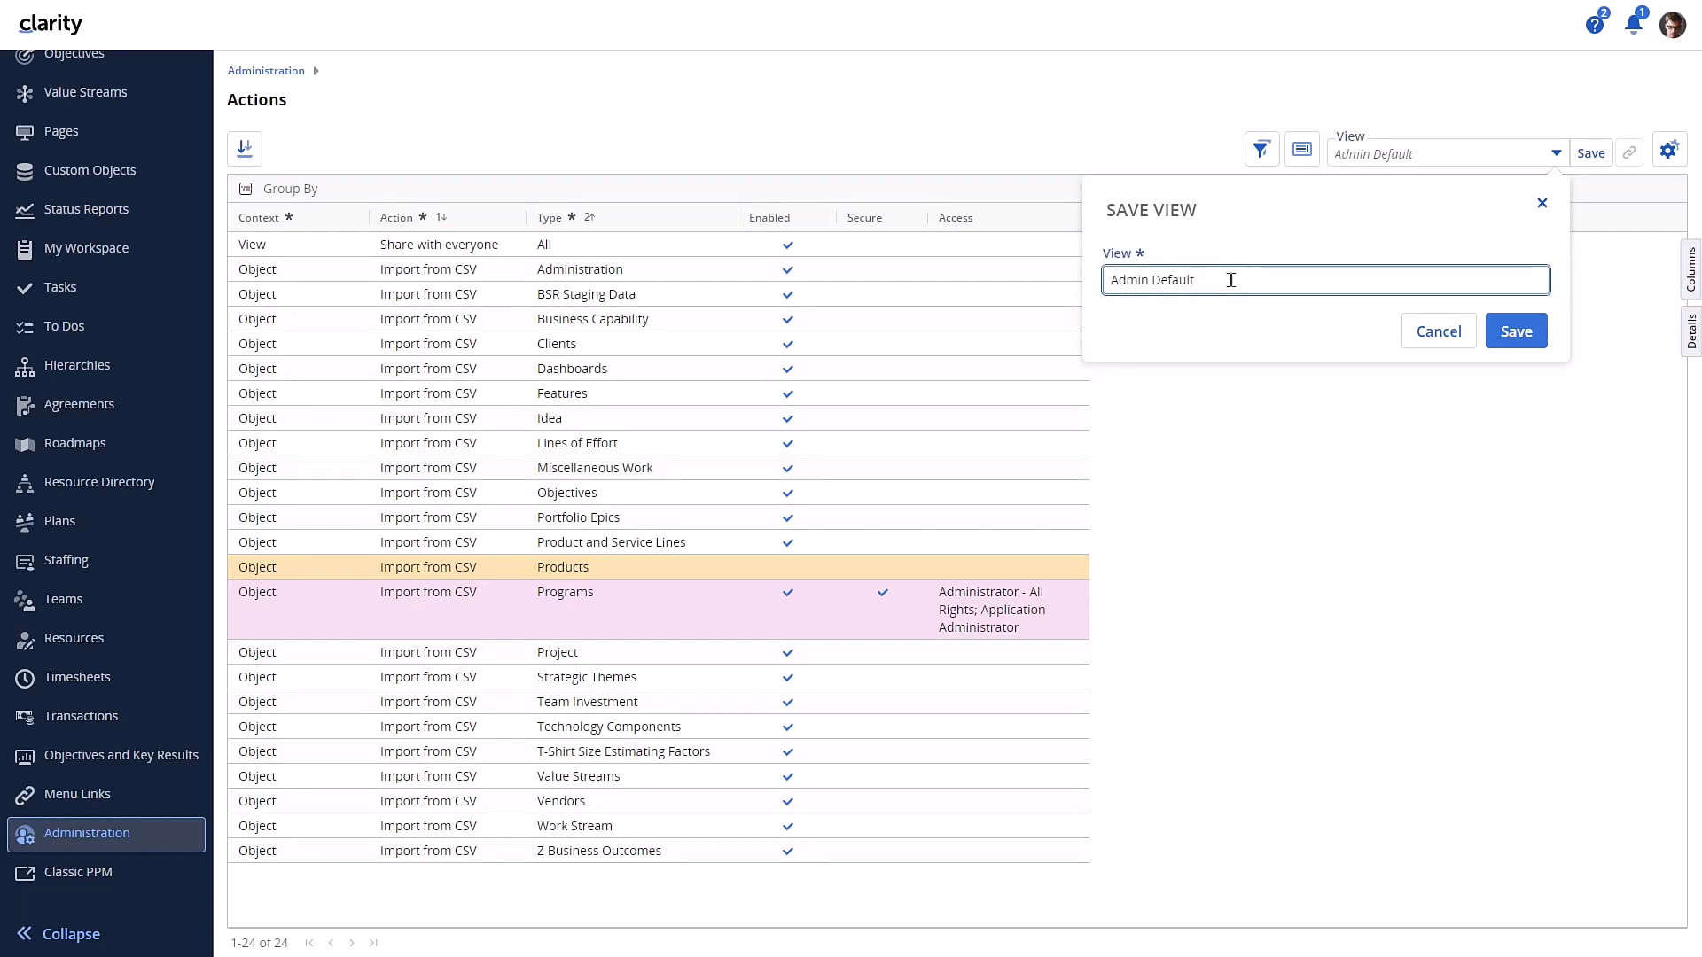
pyautogui.write('(personal view with formatting)')
pyautogui.click(1515, 328)
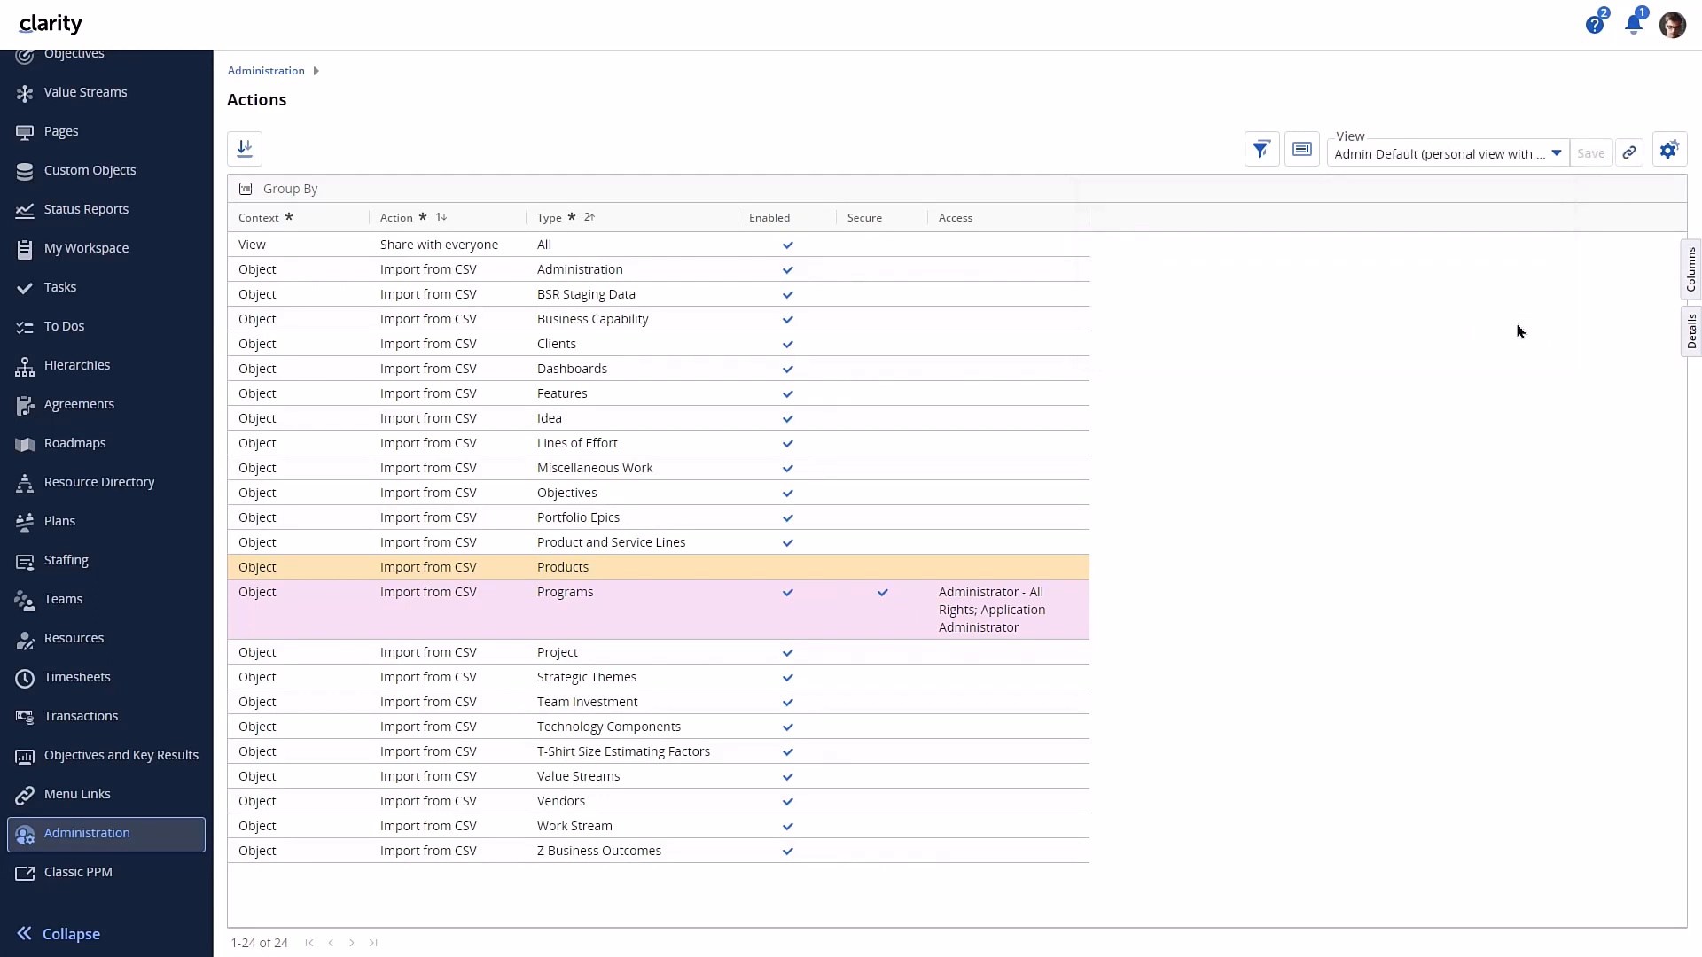
# - Check the sharing status and available actions of the new personal view in the list of own views, and close the list
pyautogui.click(1557, 156)
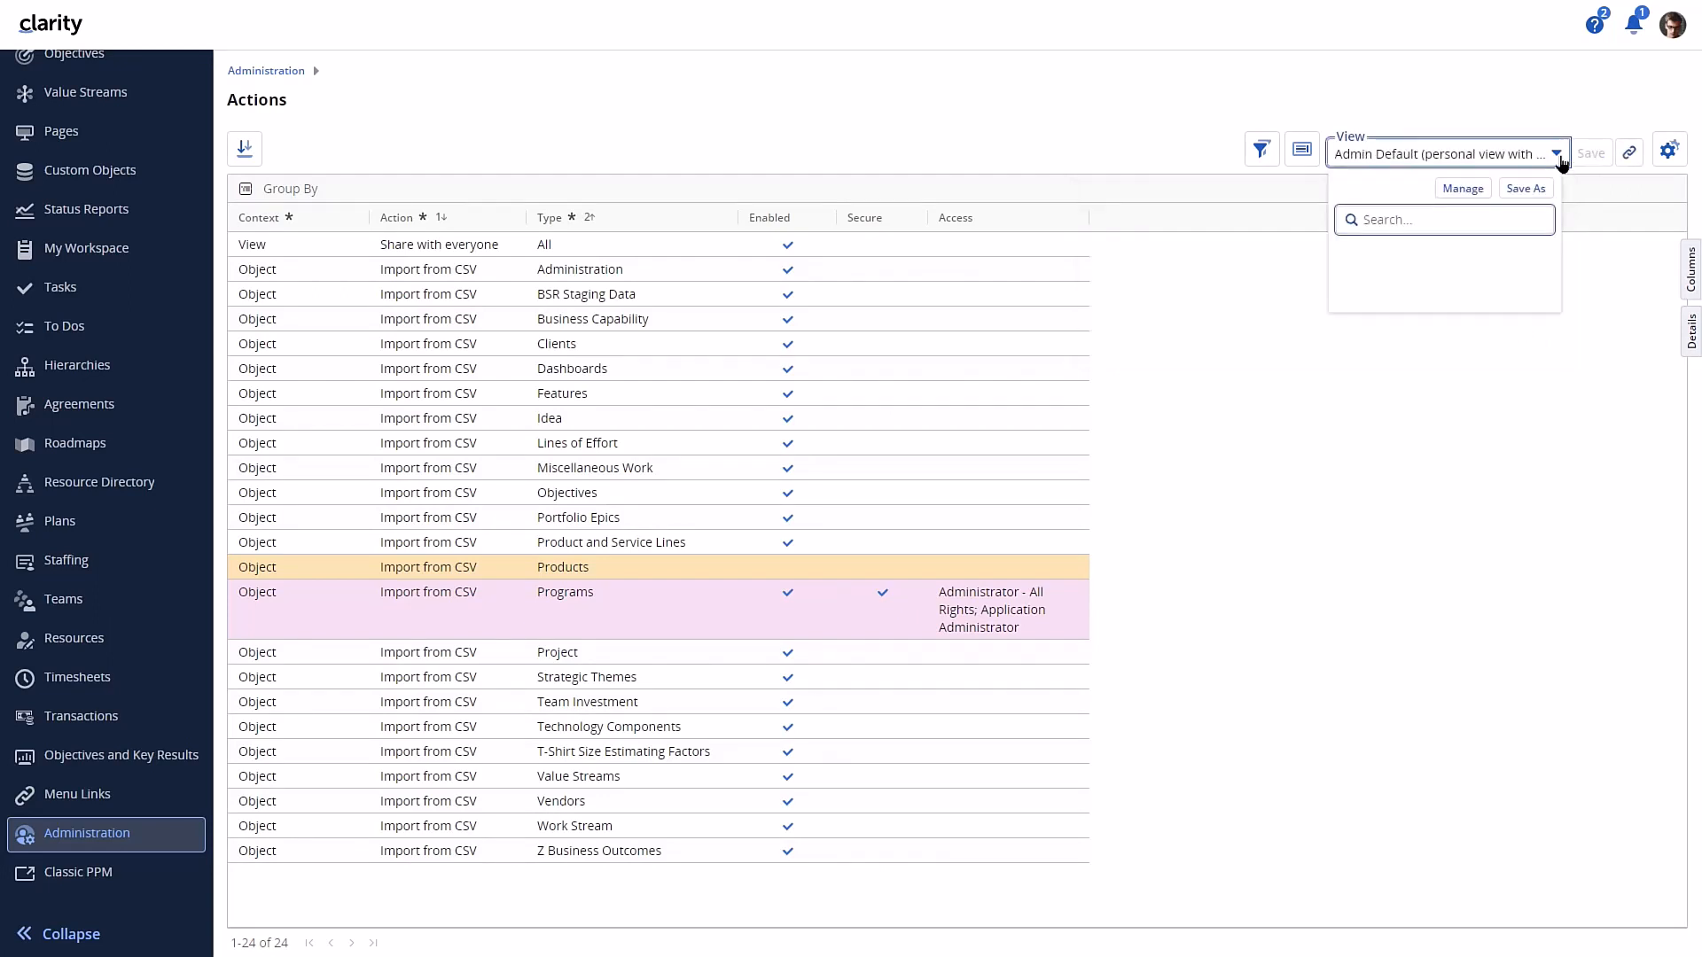
pyautogui.click(1465, 188)
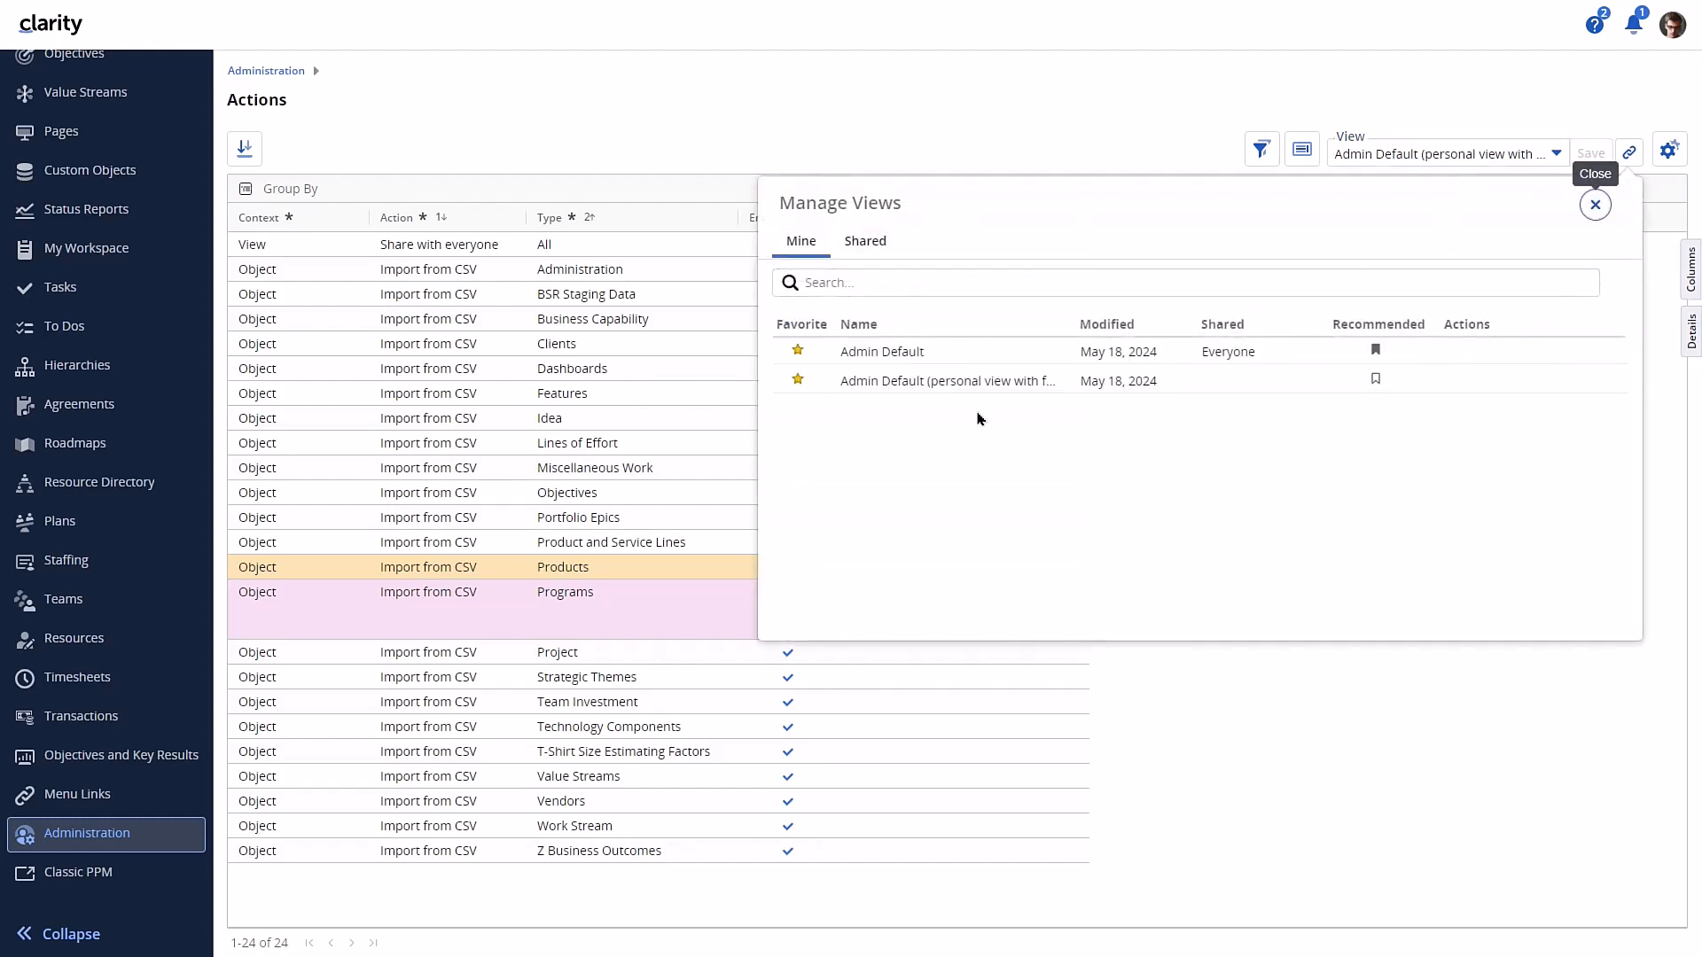
pyautogui.moveTo(1206, 391)
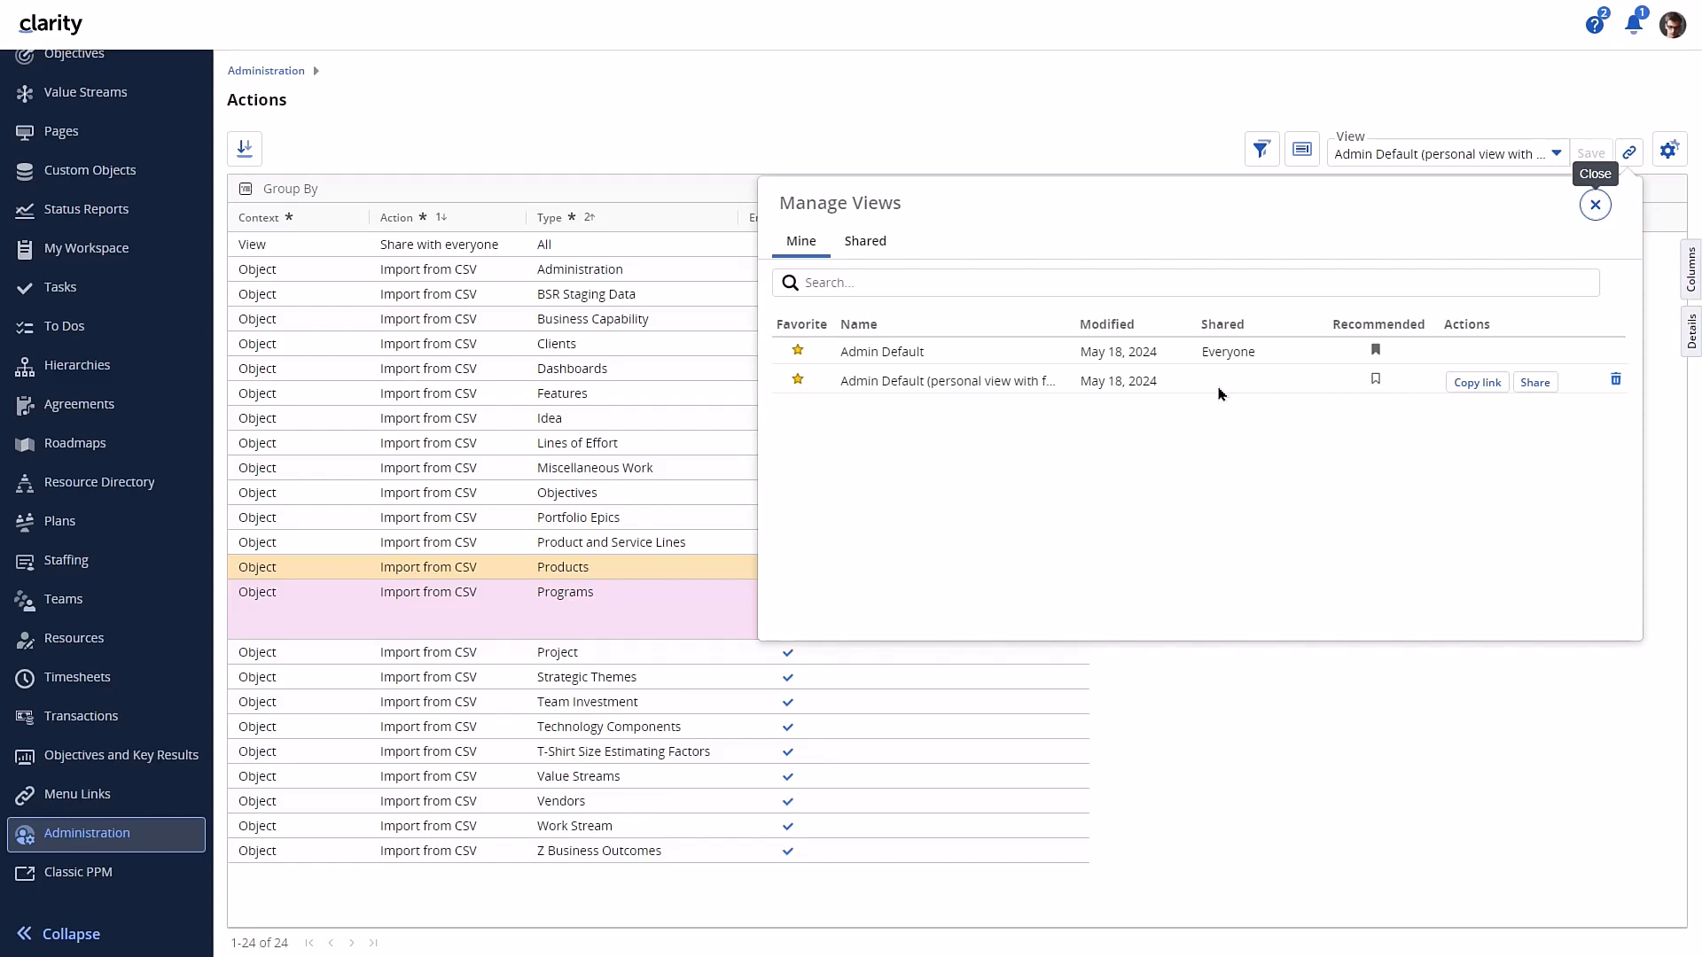
pyautogui.click(1597, 204)
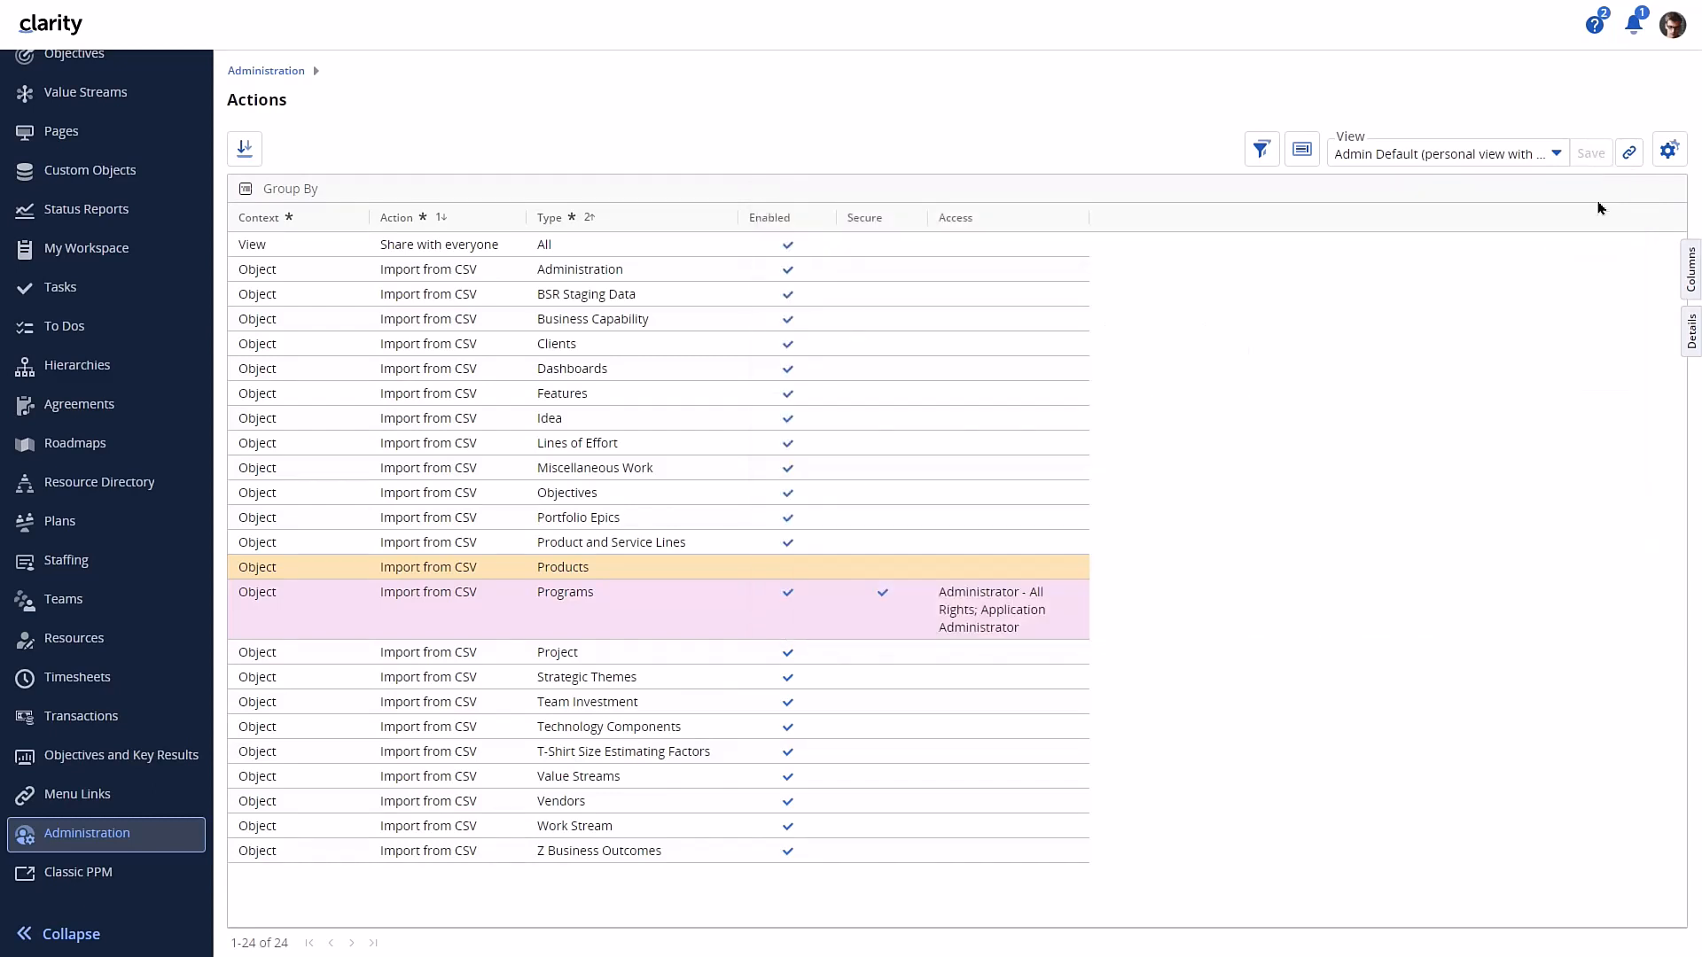